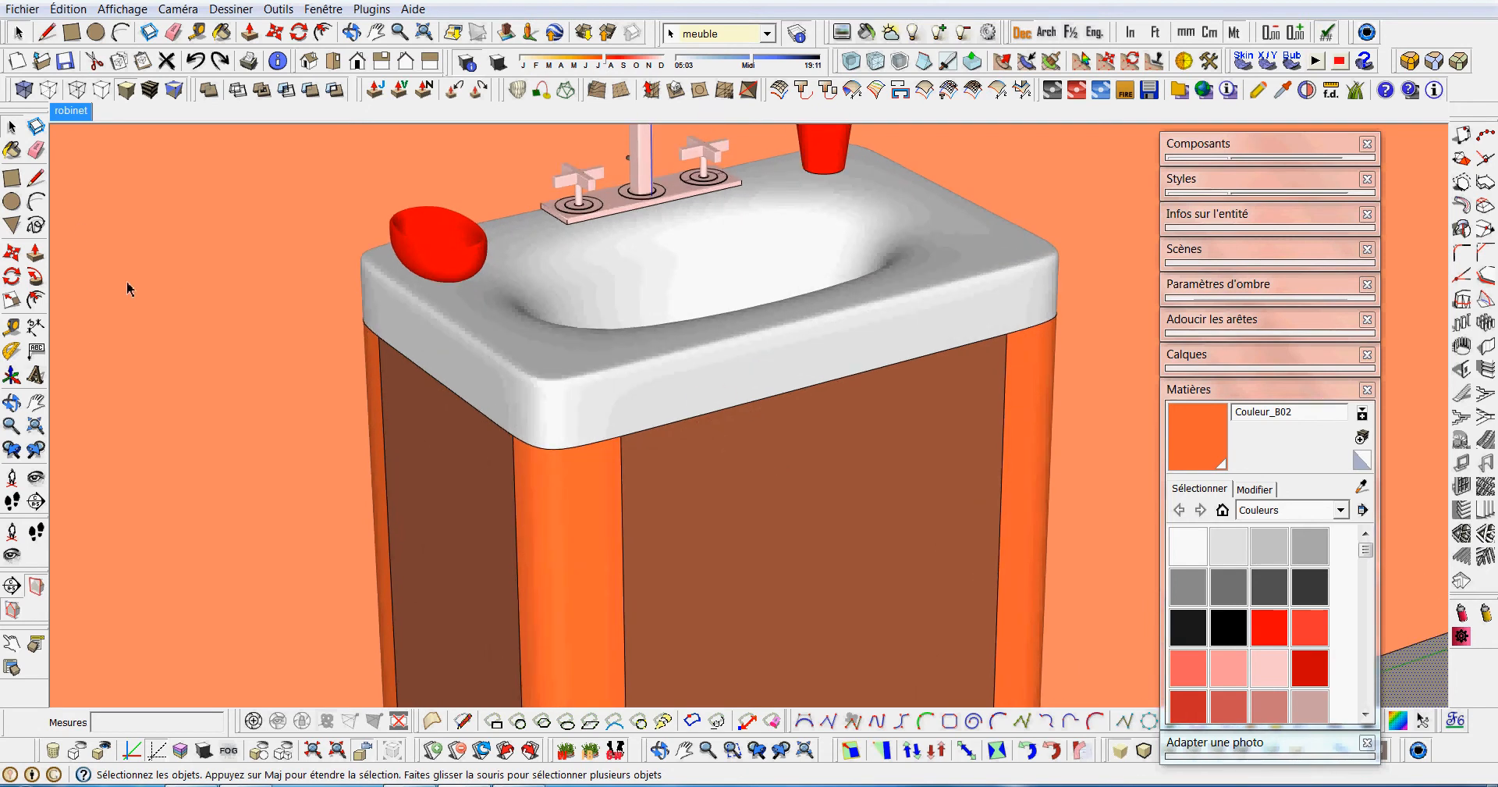
Draw a circle with a radius of about 0.01 m on the cabinet's front panel, near its upper corner beside the orange post.
click(13, 202)
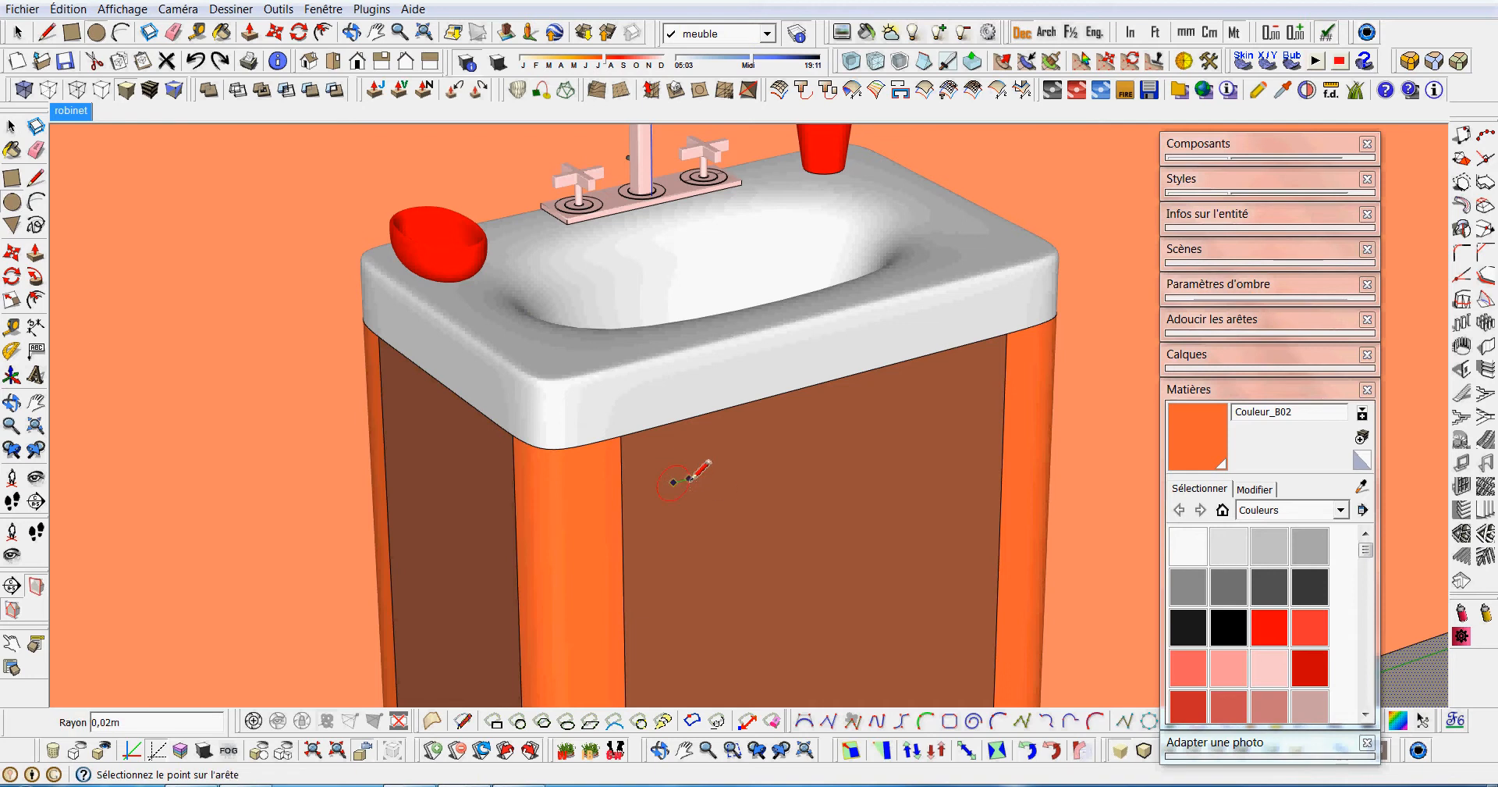
scroll(674, 481, up, 4)
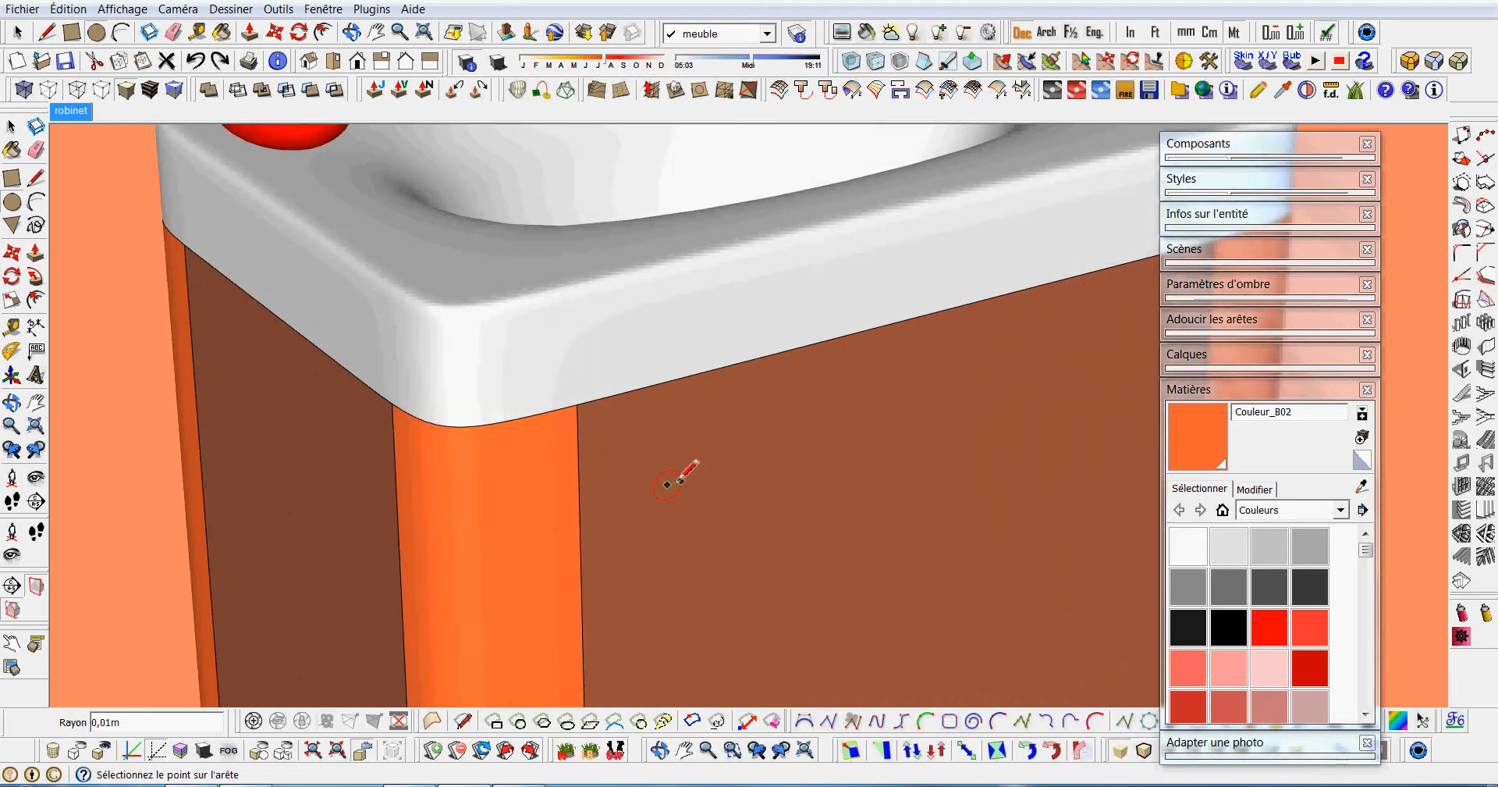
scroll(685, 473, down, 5)
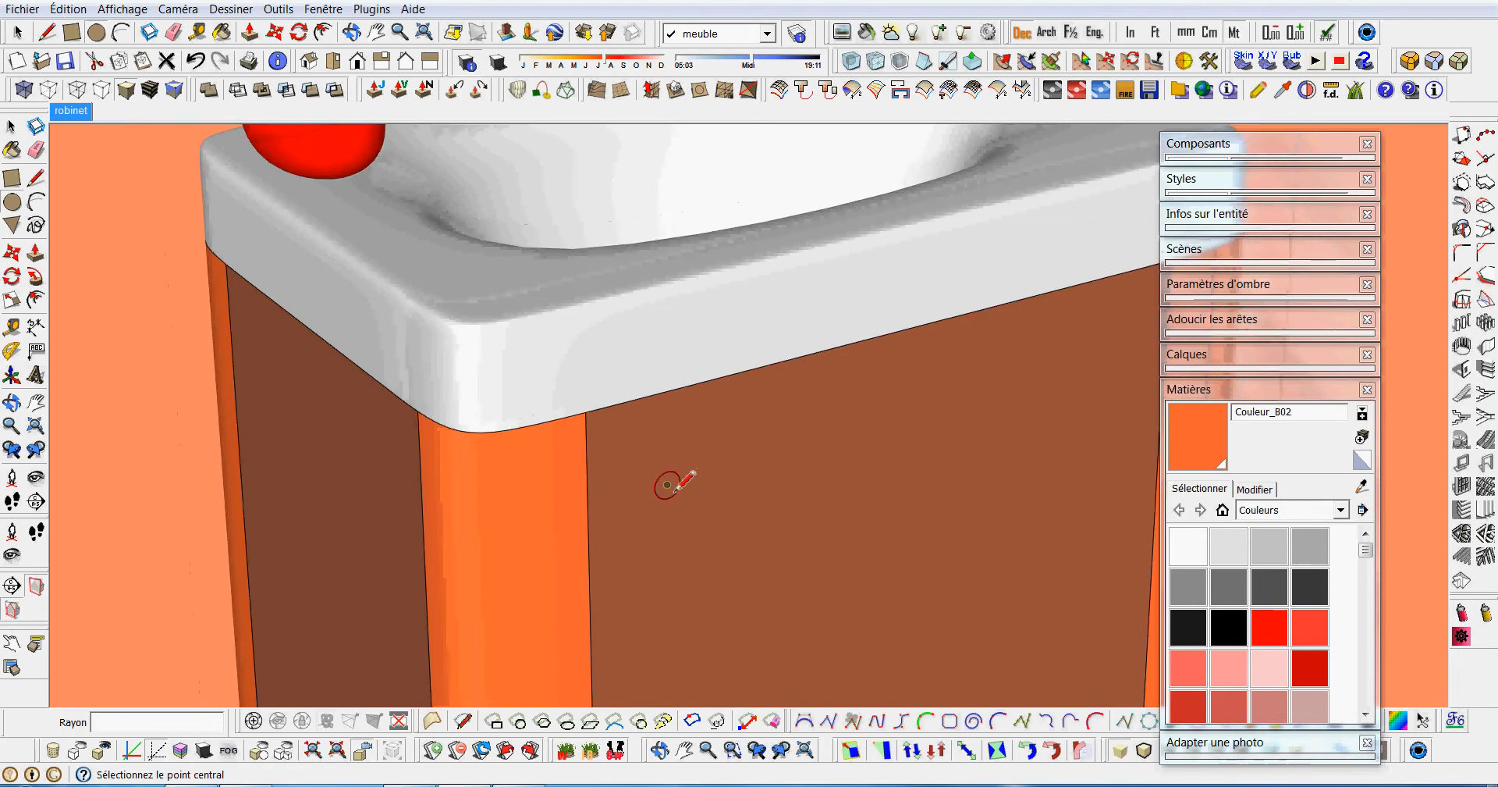
Draw the handle path as lines running outward from the circle's centre, straight down, and about 0.07 m back to the panel.
click(35, 180)
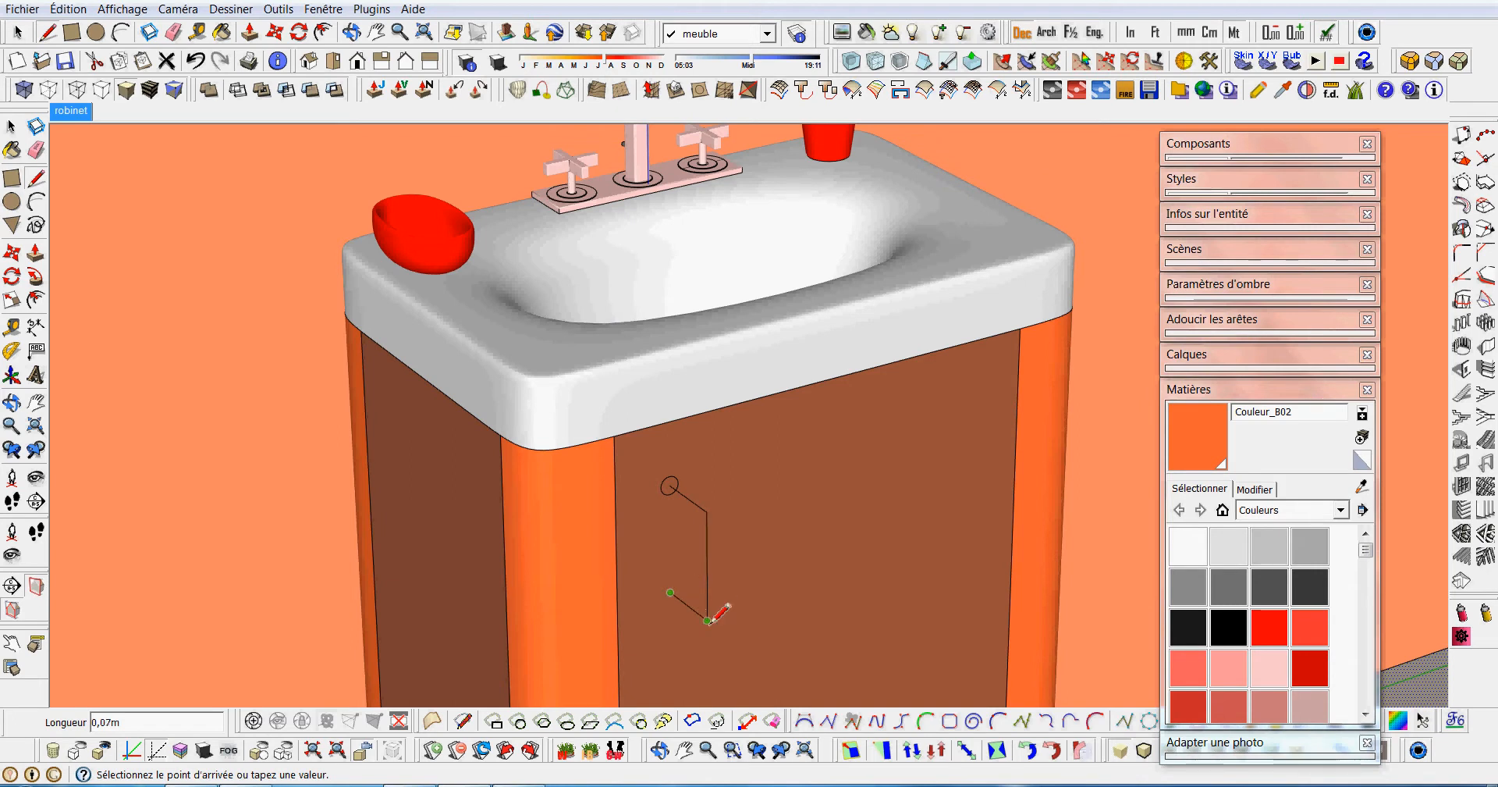
scroll(707, 616, down, 1)
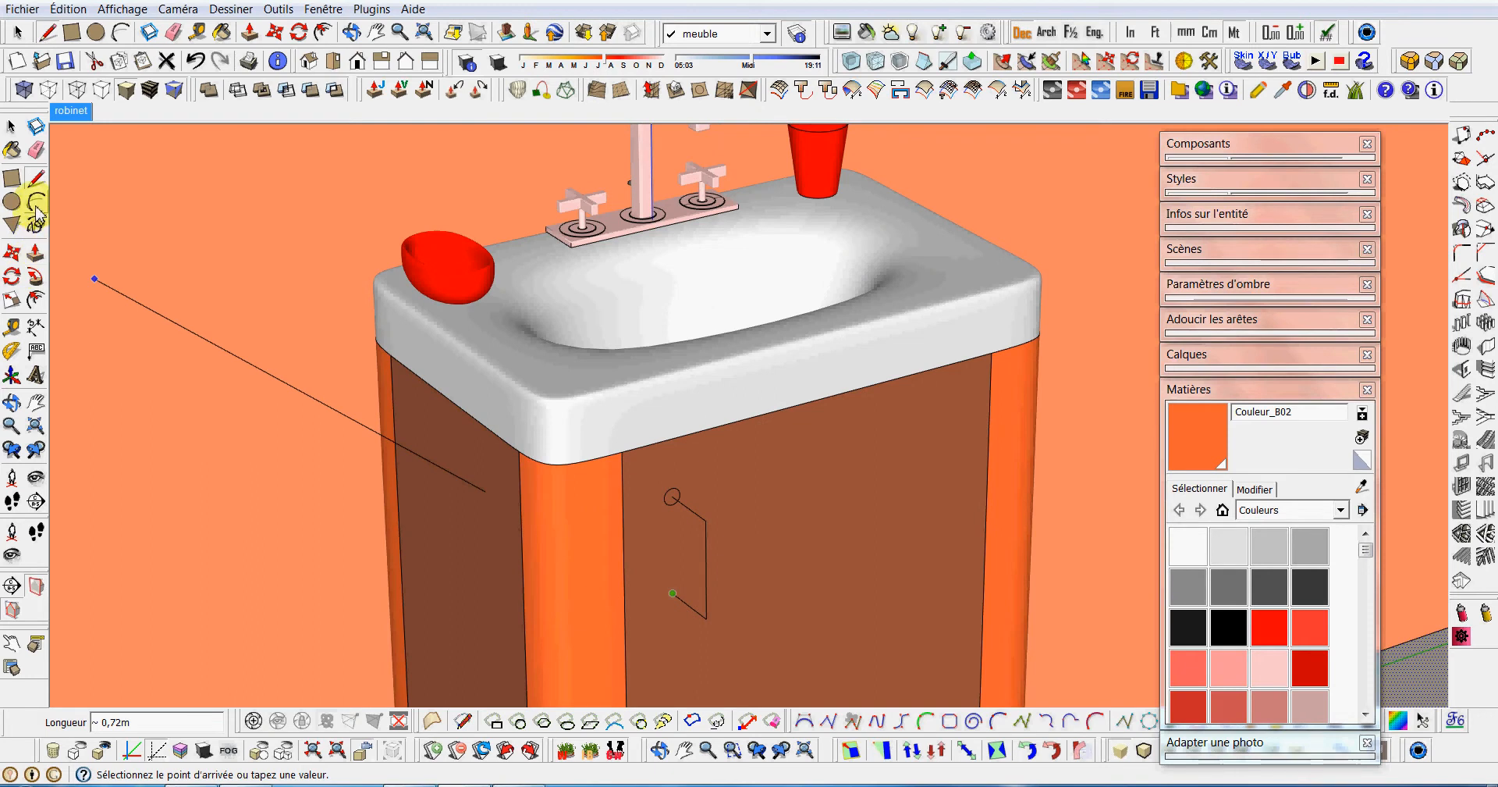
key(Escape)
Draw two opposite arcs with a bulge of about 0.02 m along the path's vertical line to form an S curve.
scroll(765, 535, up, 3)
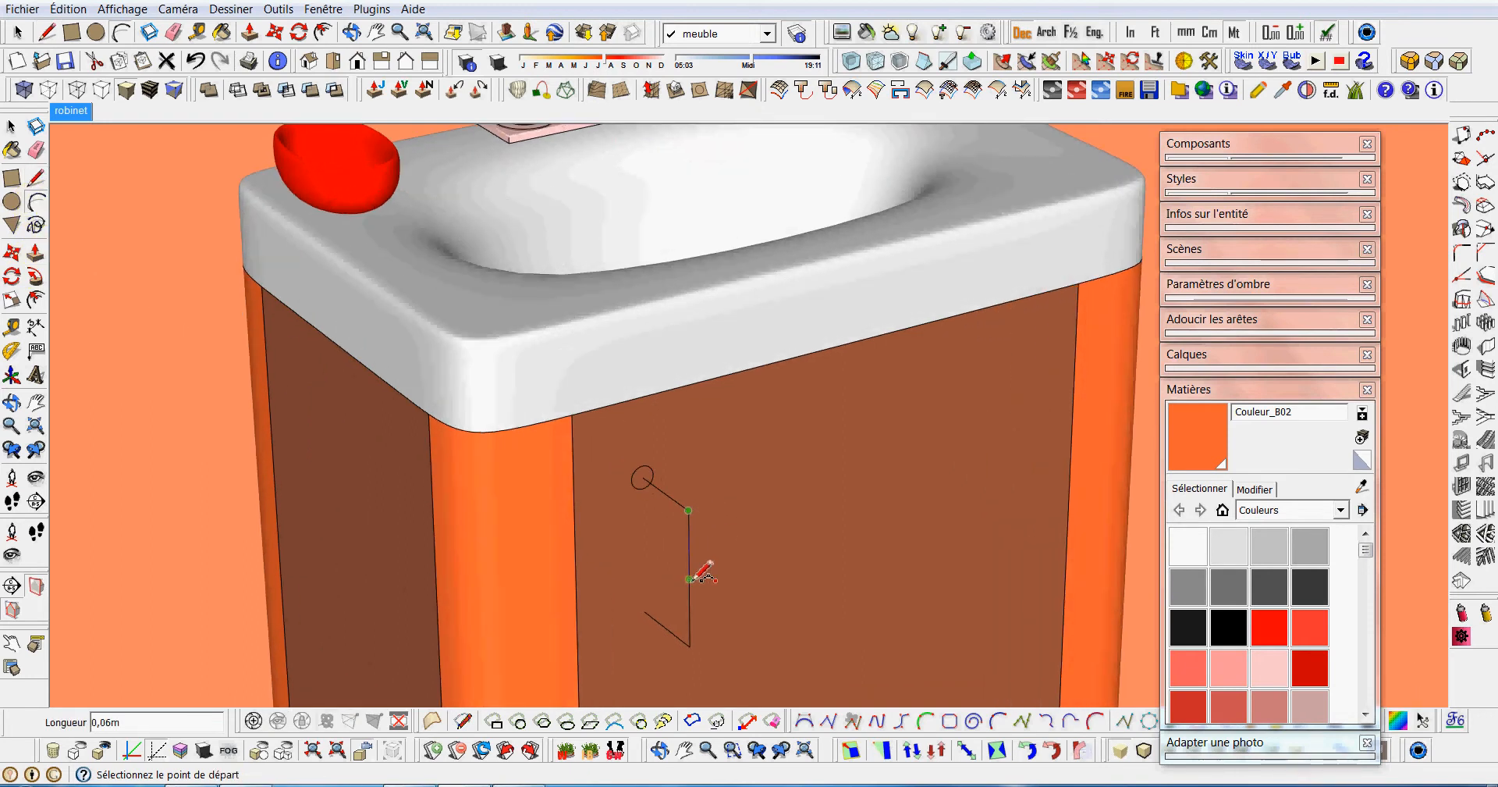
click(689, 578)
click(712, 542)
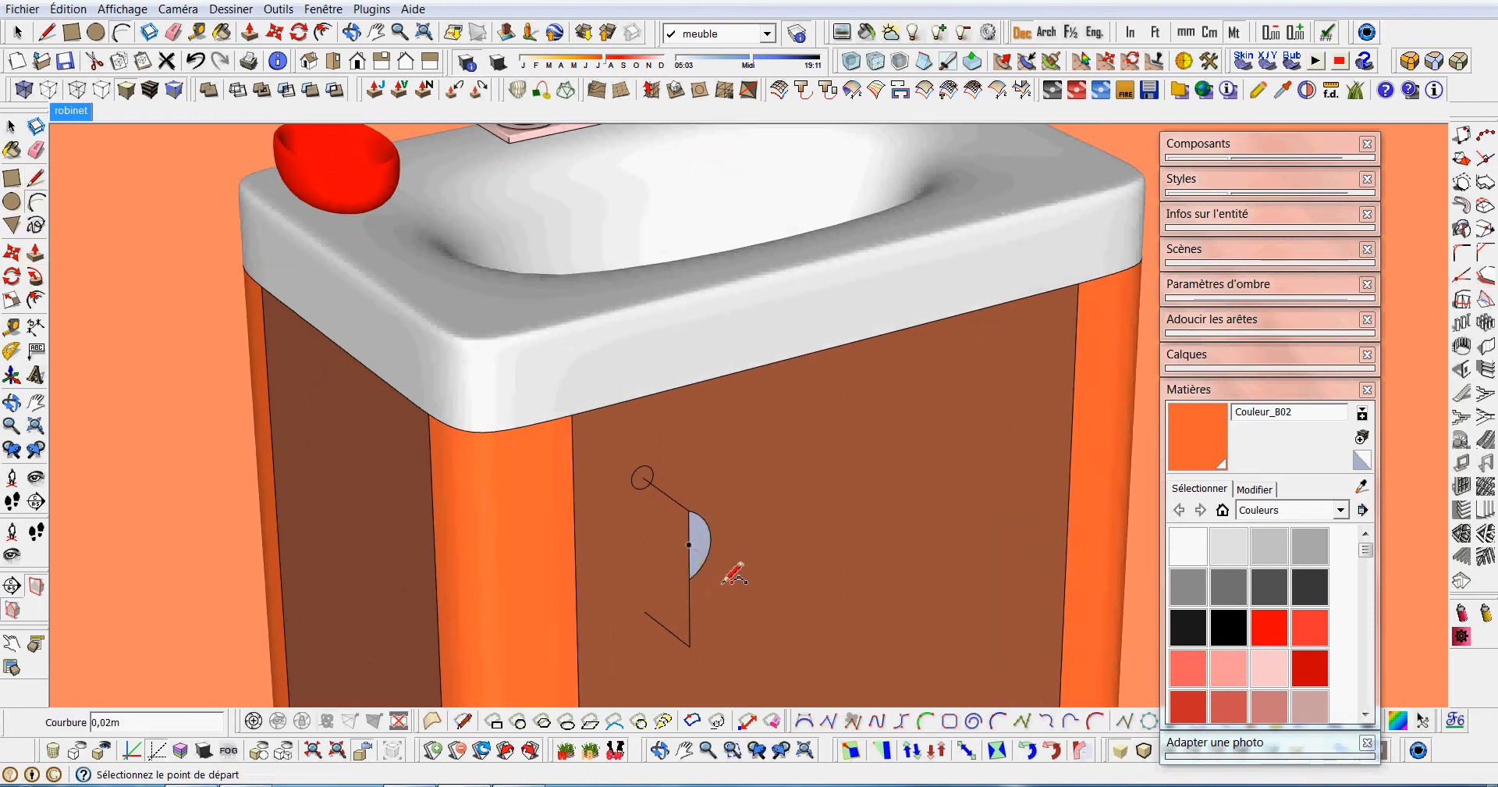
click(689, 649)
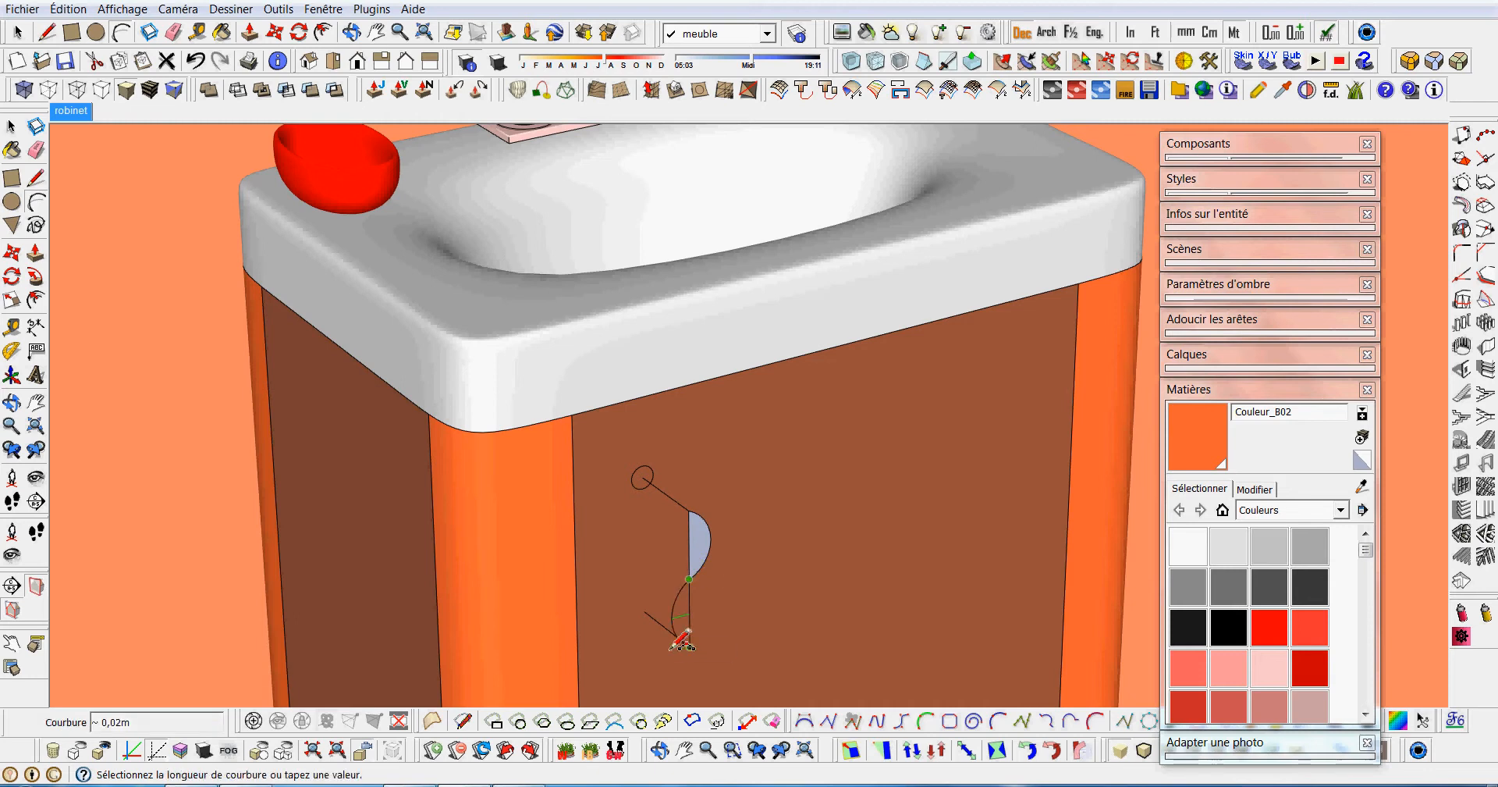
click(673, 646)
Erase the straight vertical line and the arc faces, leaving only the S-shaped handle path.
click(36, 150)
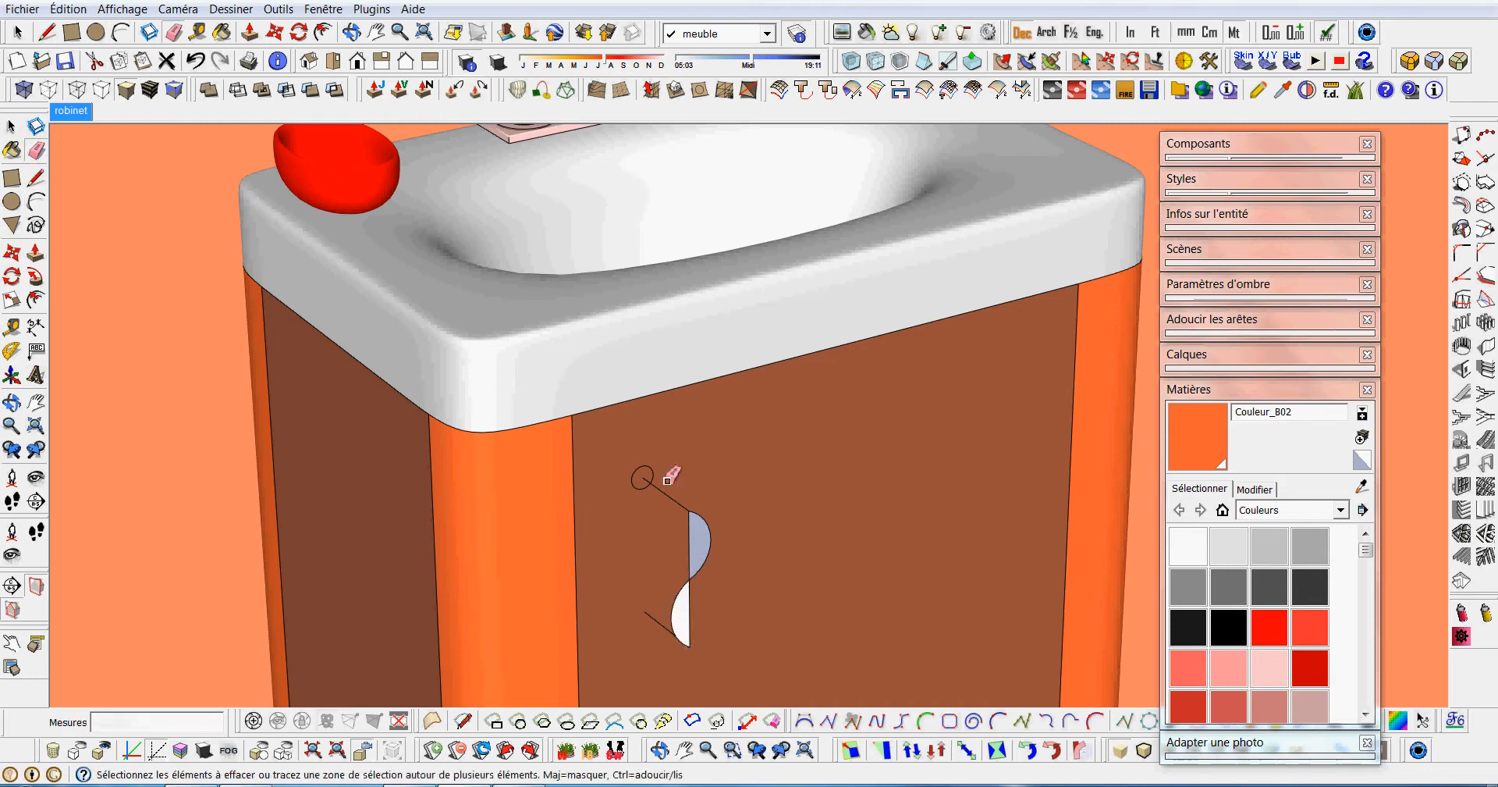
click(694, 553)
scroll(703, 616, down, 2)
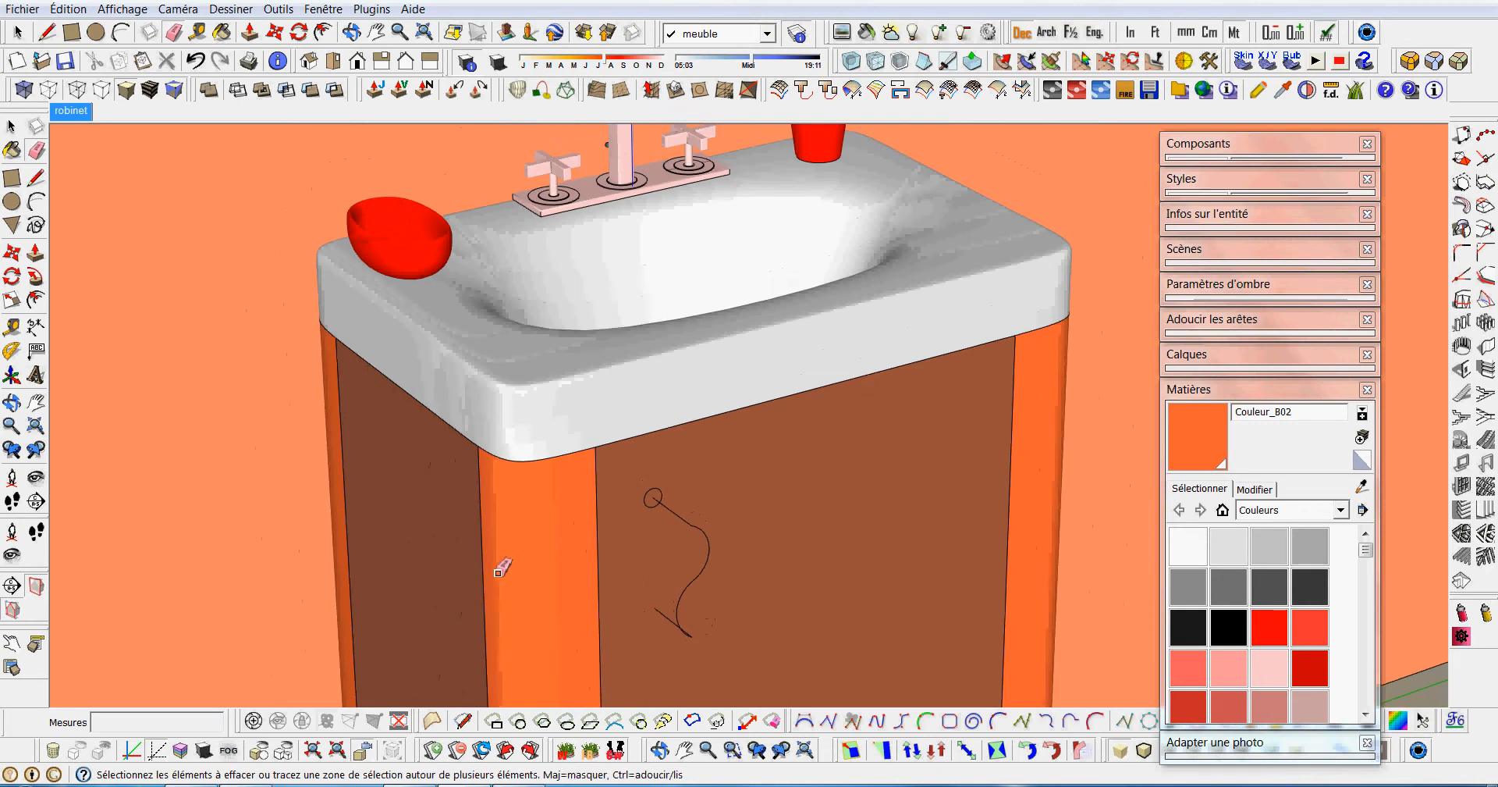
mouse_move(609, 536)
middle_down()
mouse_move(846, 629)
mouse_move(780, 593)
middle_up()
Select the connected handle path and sweep the circle along it with Follow Me to form a tube.
click(11, 125)
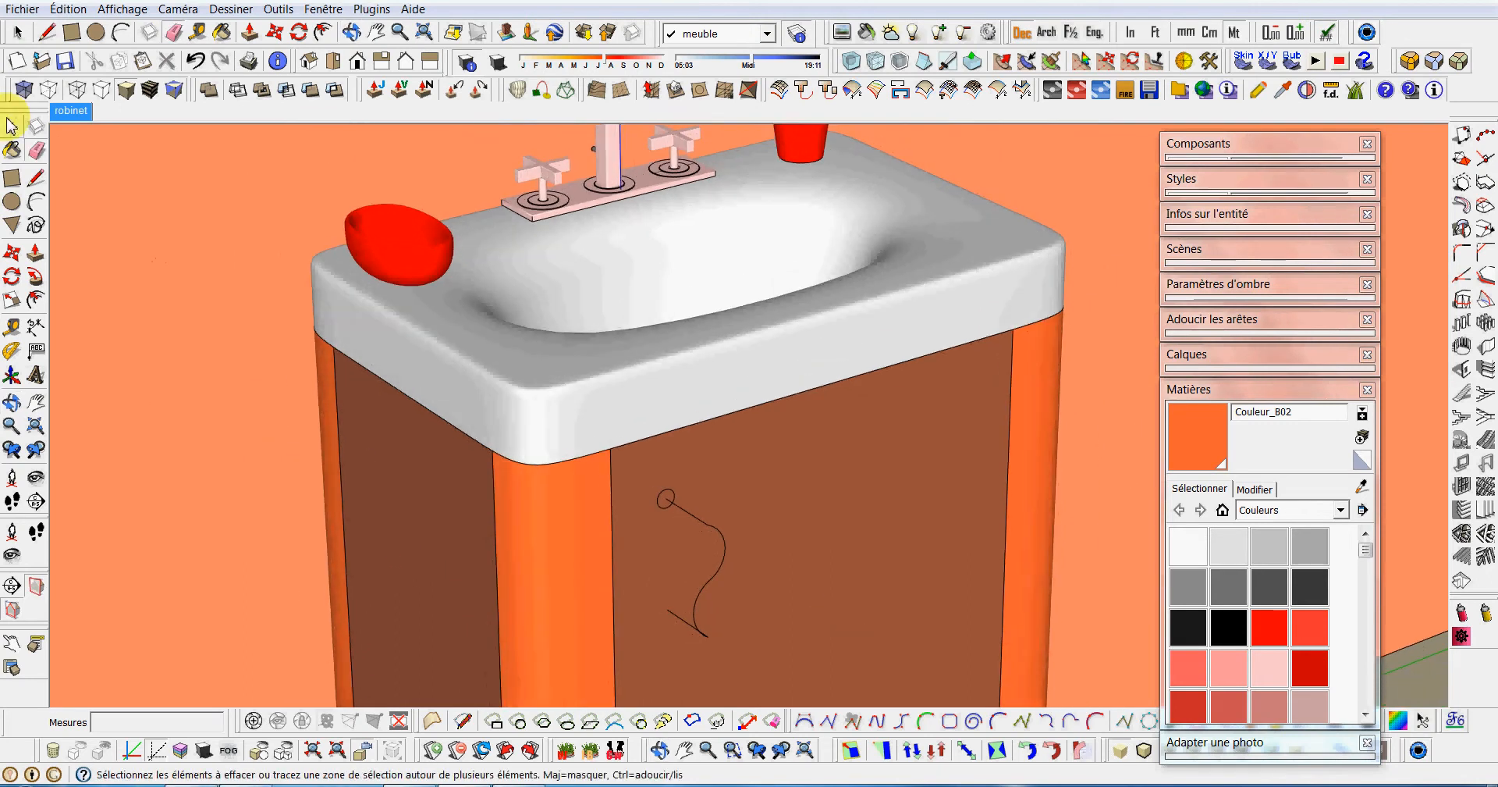
click(684, 625)
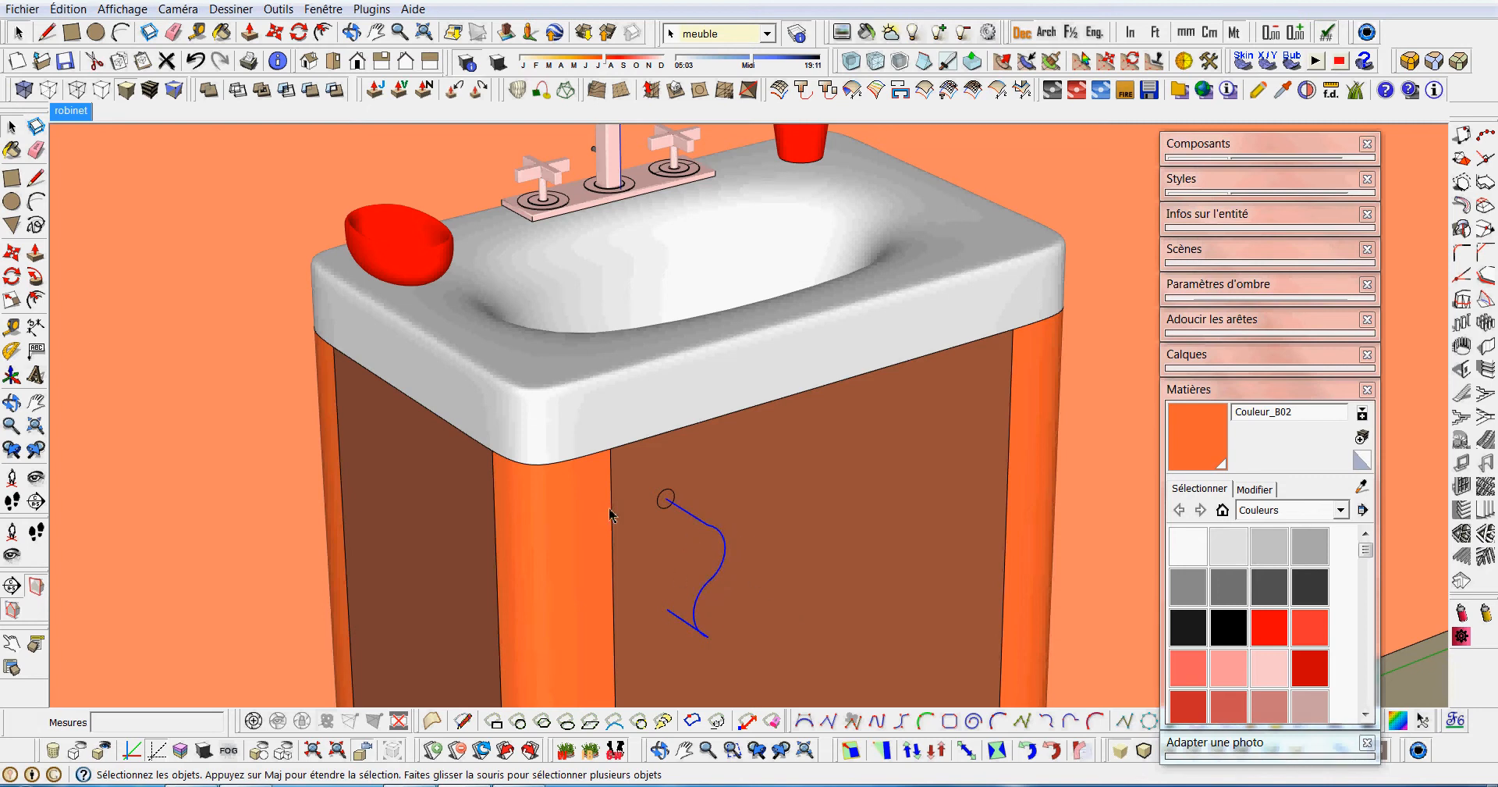
click(35, 275)
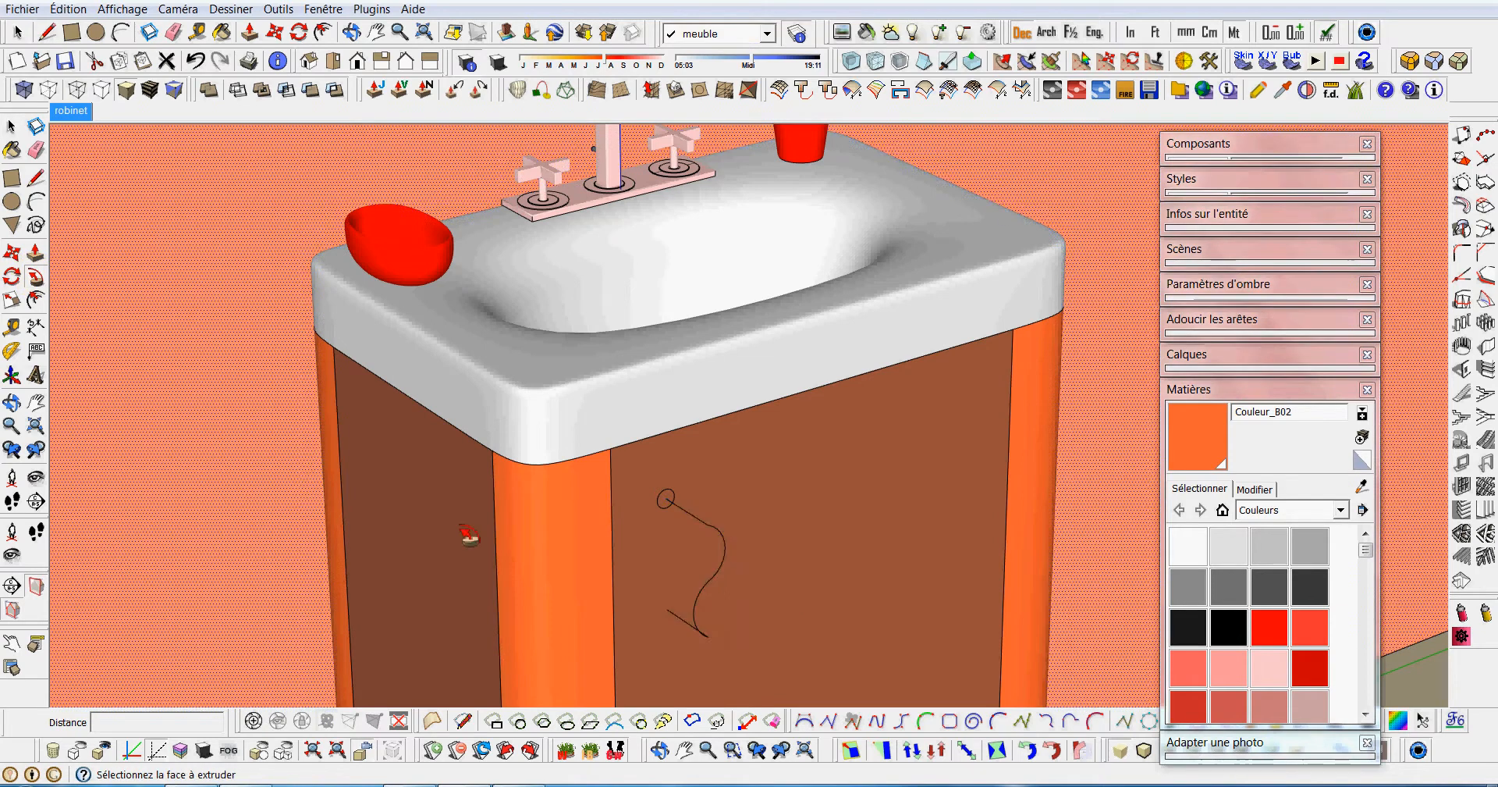
mouse_move(667, 503)
mouse_down()
mouse_move(669, 602)
mouse_move(713, 602)
mouse_move(700, 641)
mouse_up()
Select the whole handle tube and paint it with the dark olive material Couleur_D17.
click(9, 131)
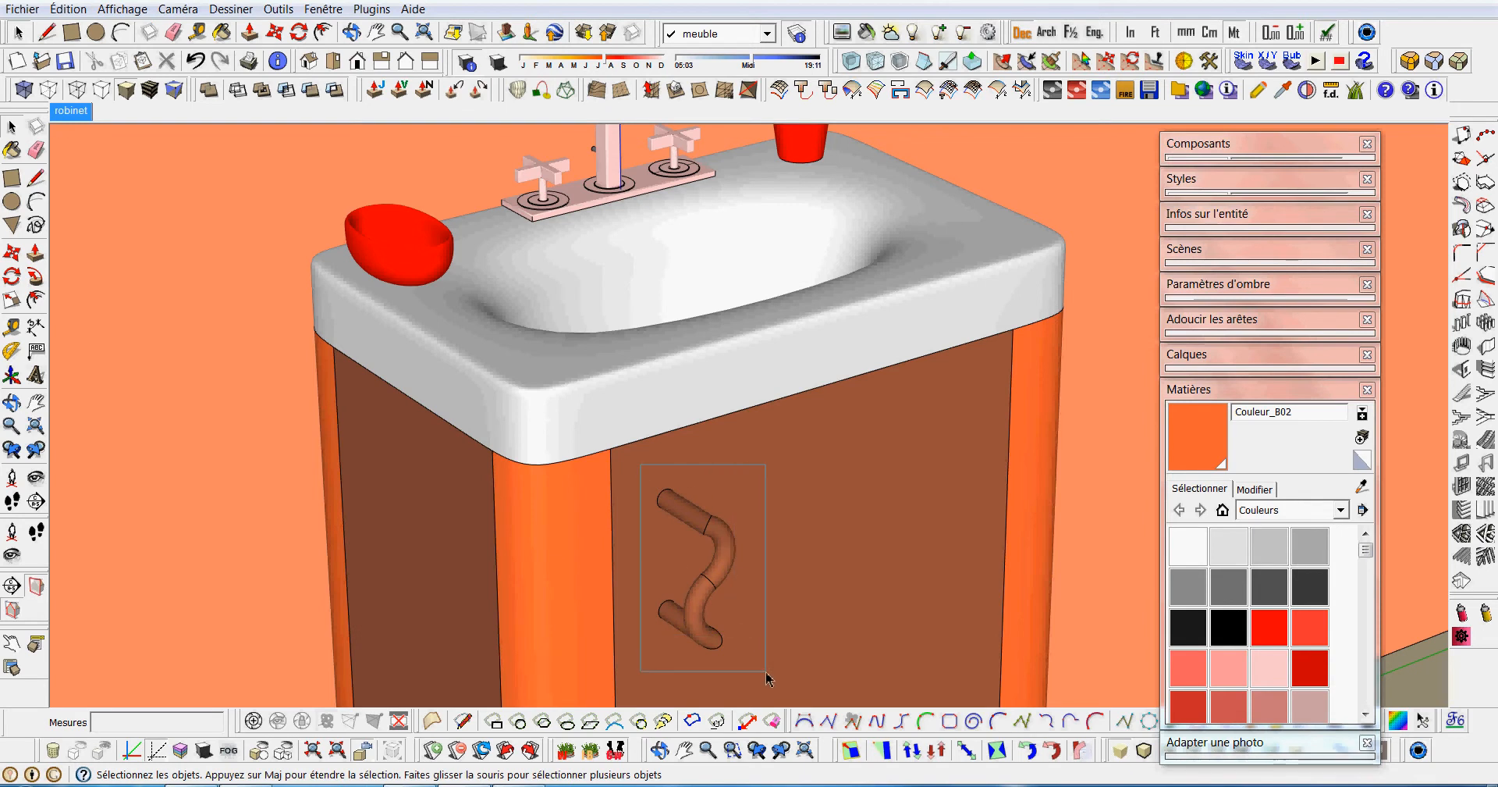
drag(765, 672, 767, 674)
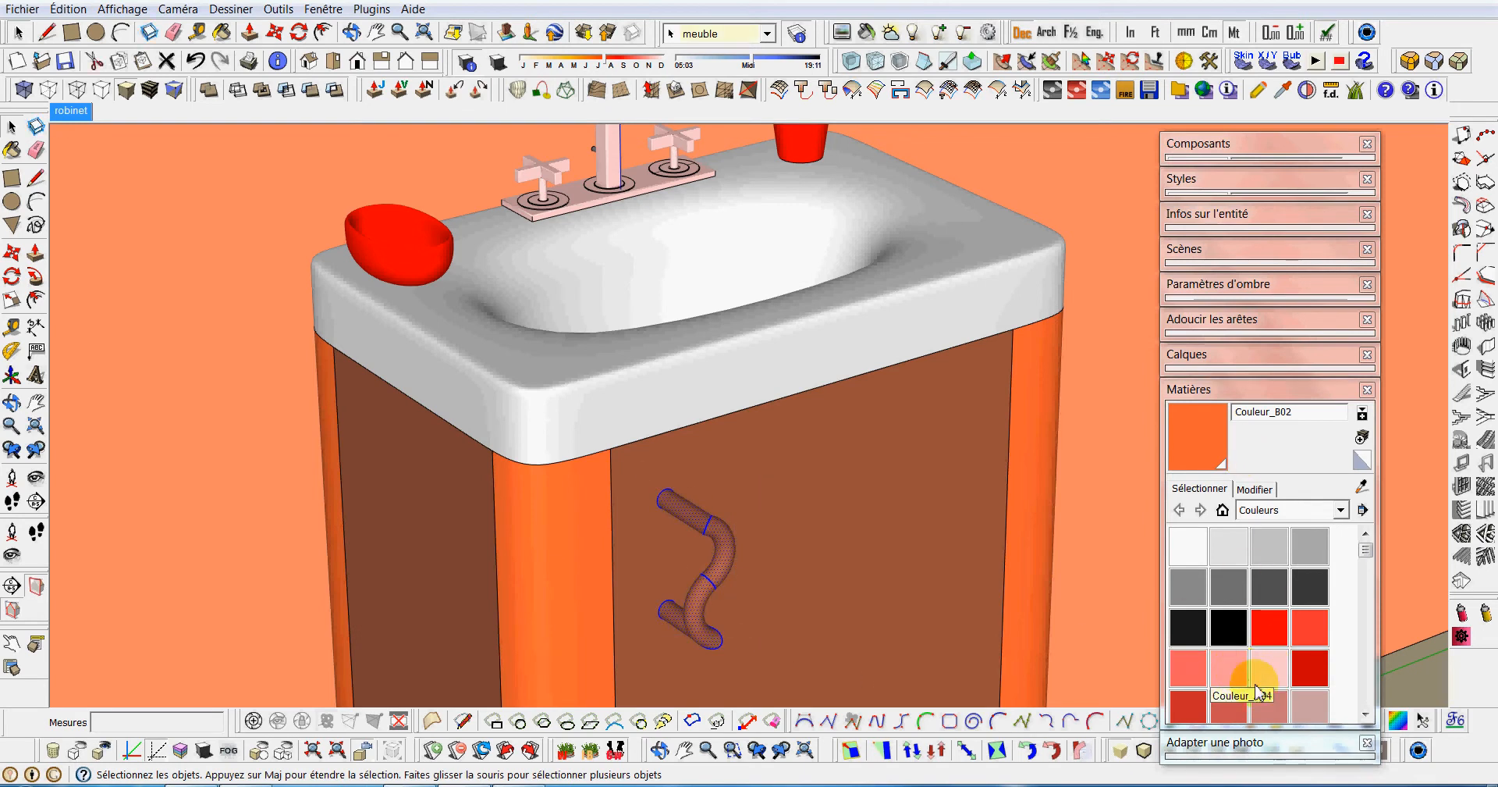
drag(1365, 553, 1365, 594)
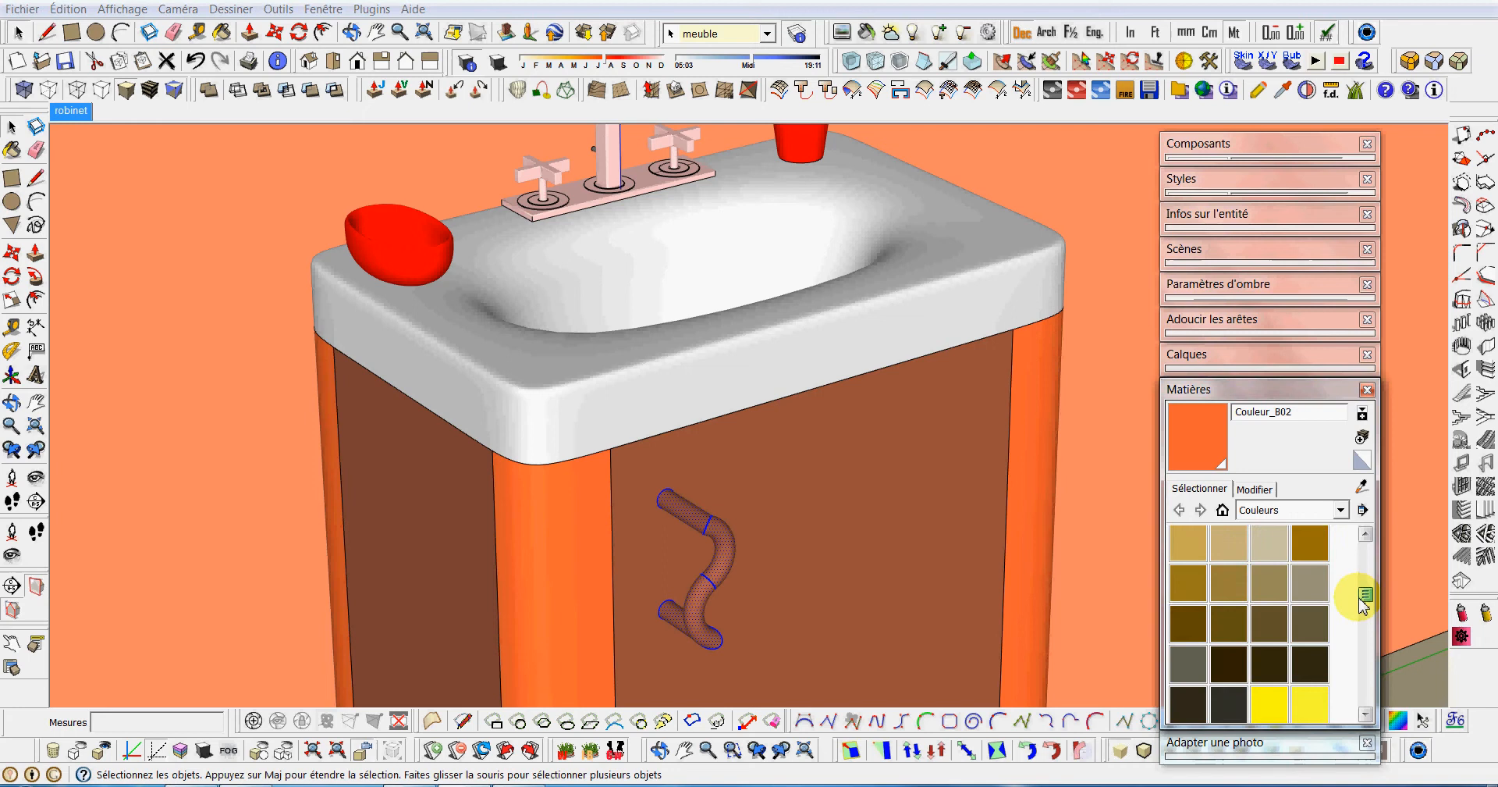
click(1229, 625)
click(731, 550)
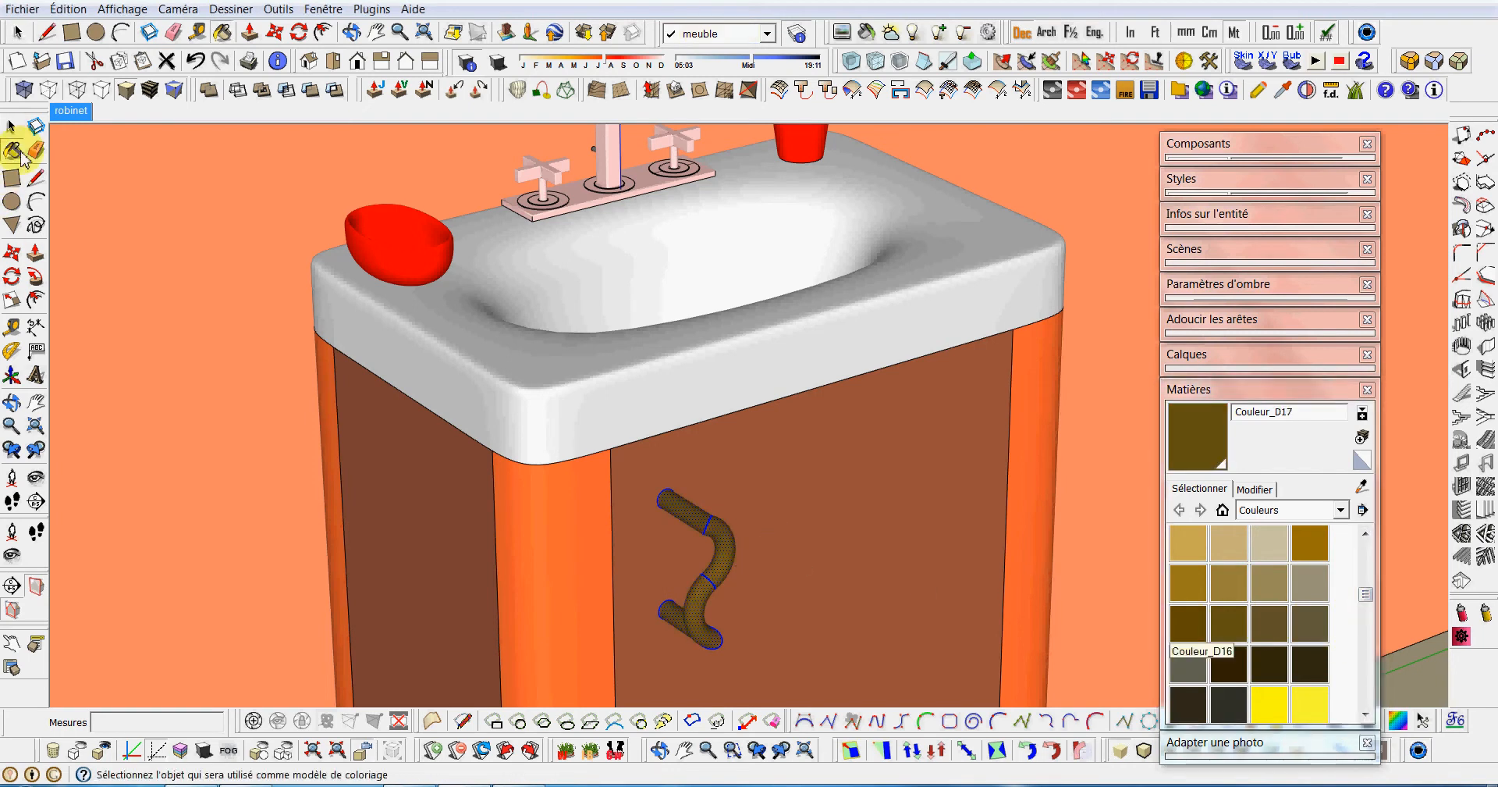
Offset the circular edge at the tube's upper end outward by about 0.01 m on the front panel.
click(11, 127)
scroll(656, 505, up, 3)
scroll(656, 506, up, 2)
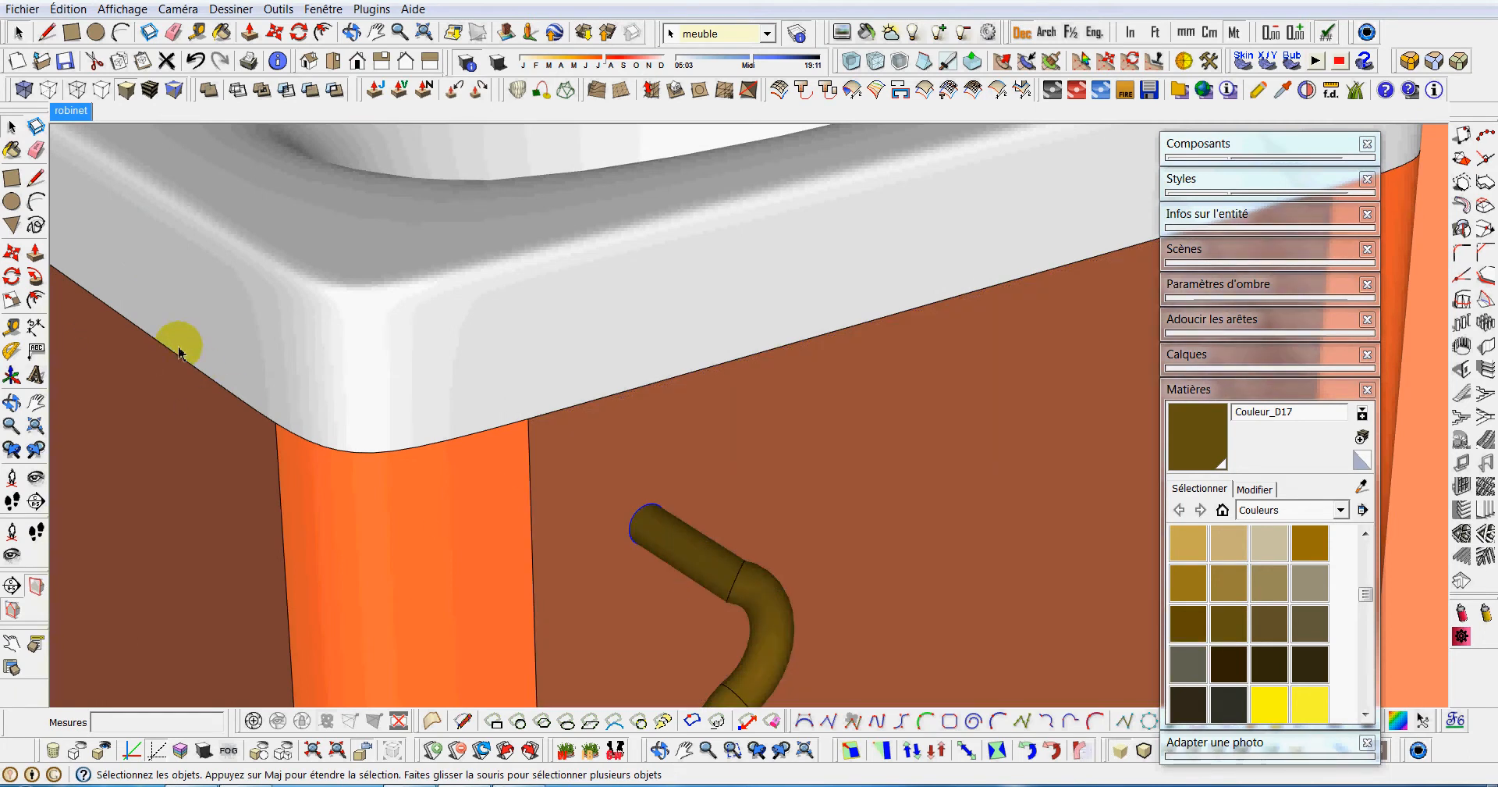
click(36, 300)
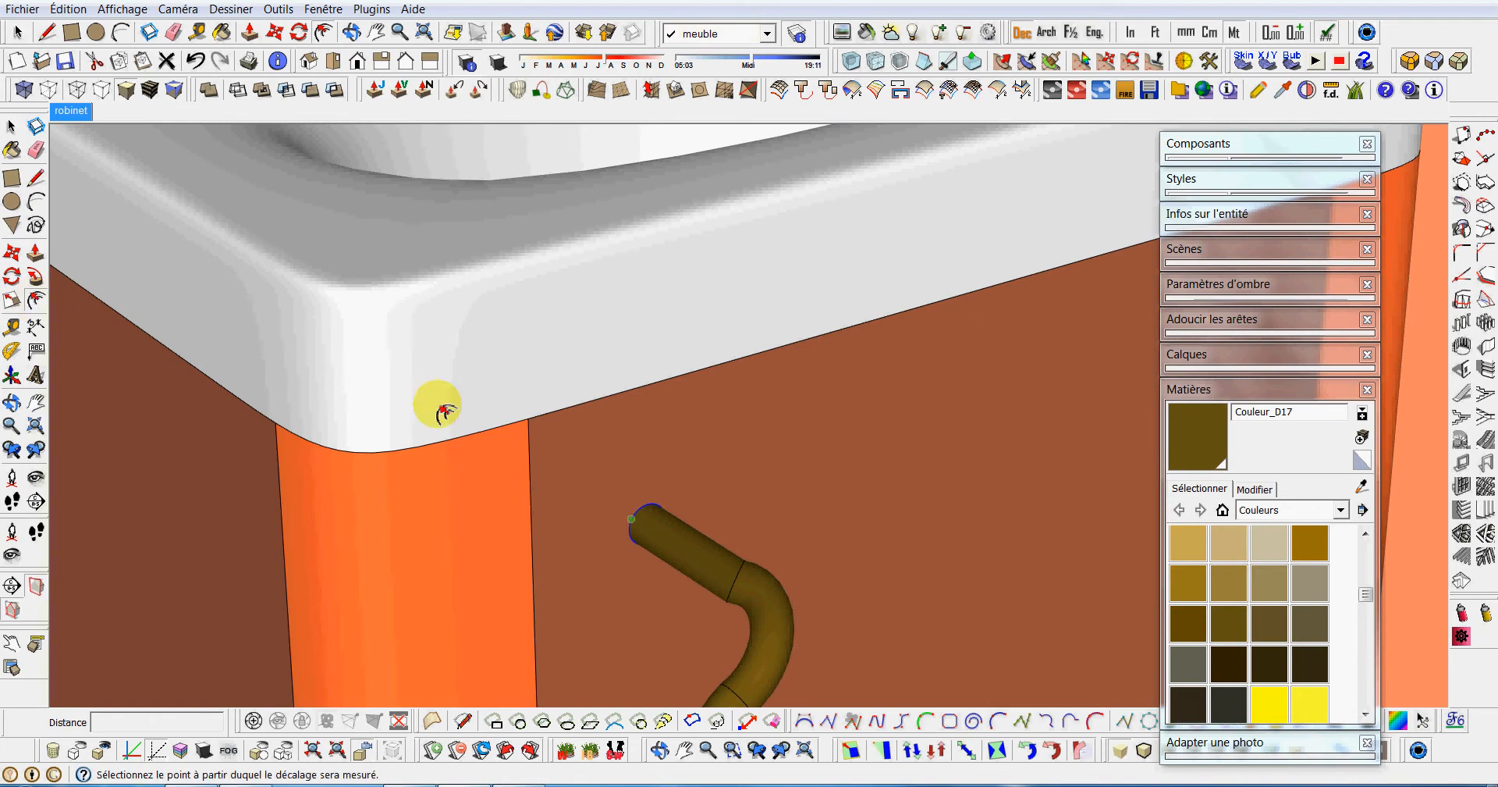
click(624, 517)
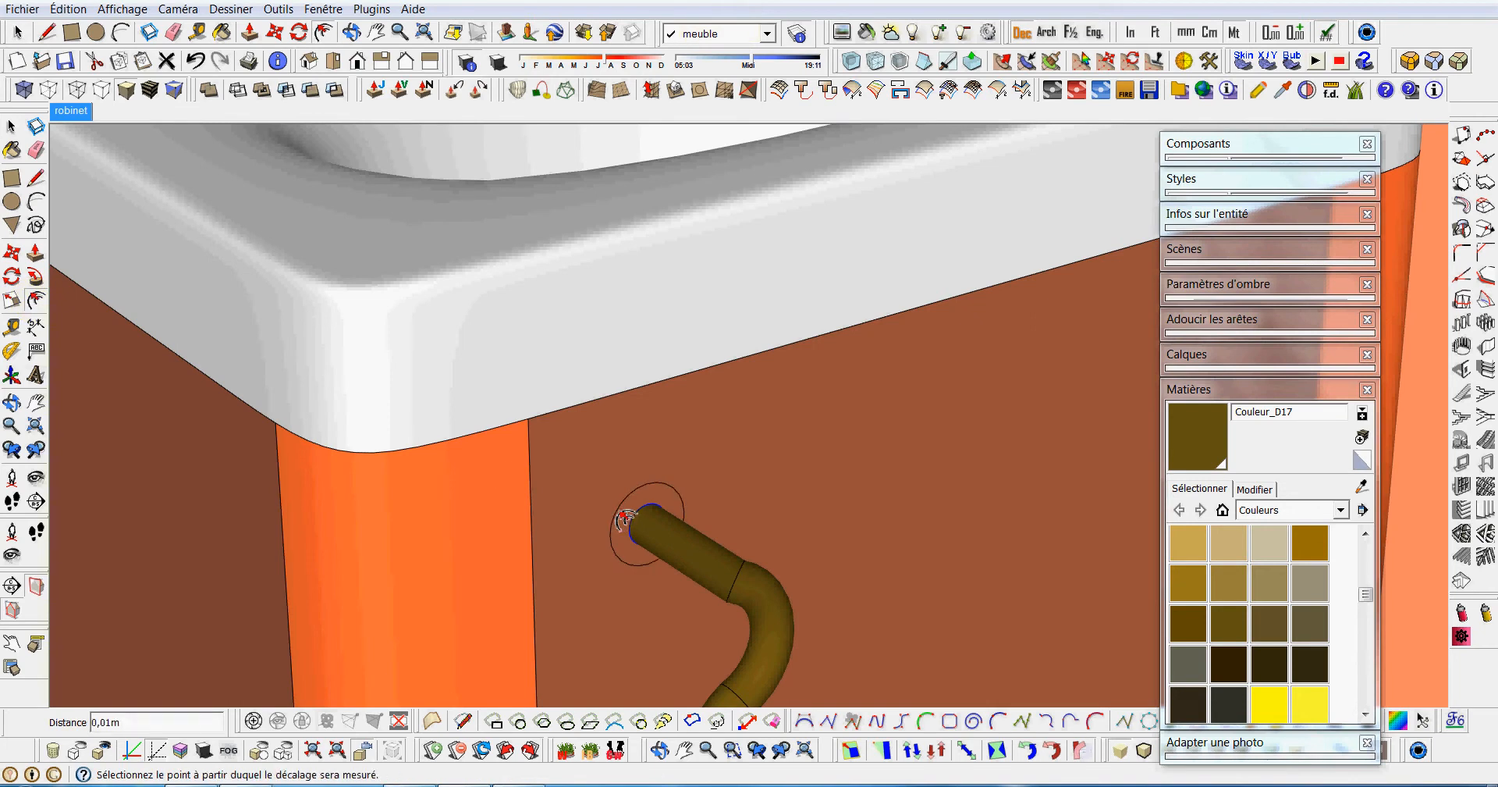
Extrude the ring around the tube's upper end outward by about 0.03 m with Push/Pull to form a collar.
click(12, 126)
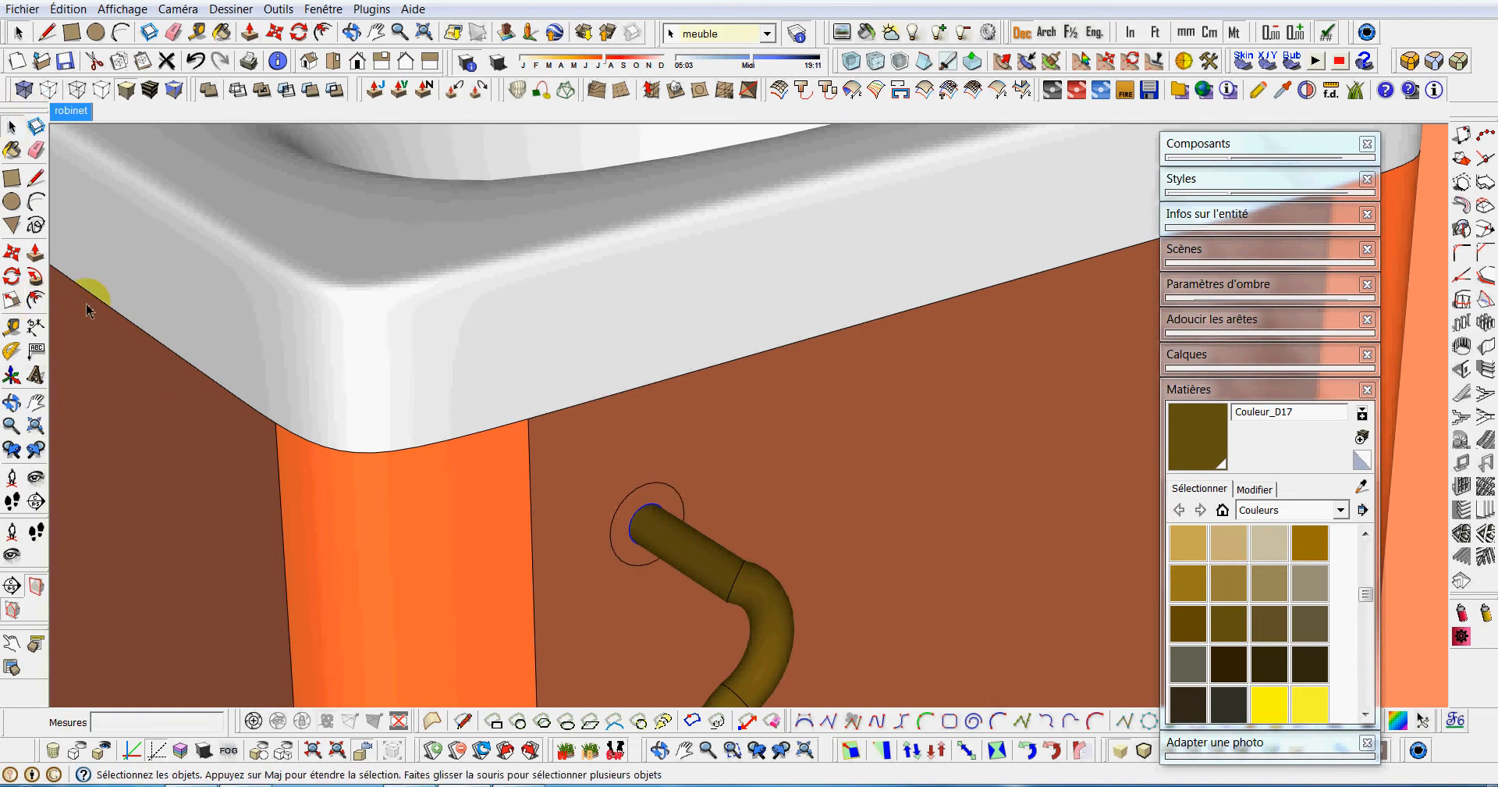
click(36, 255)
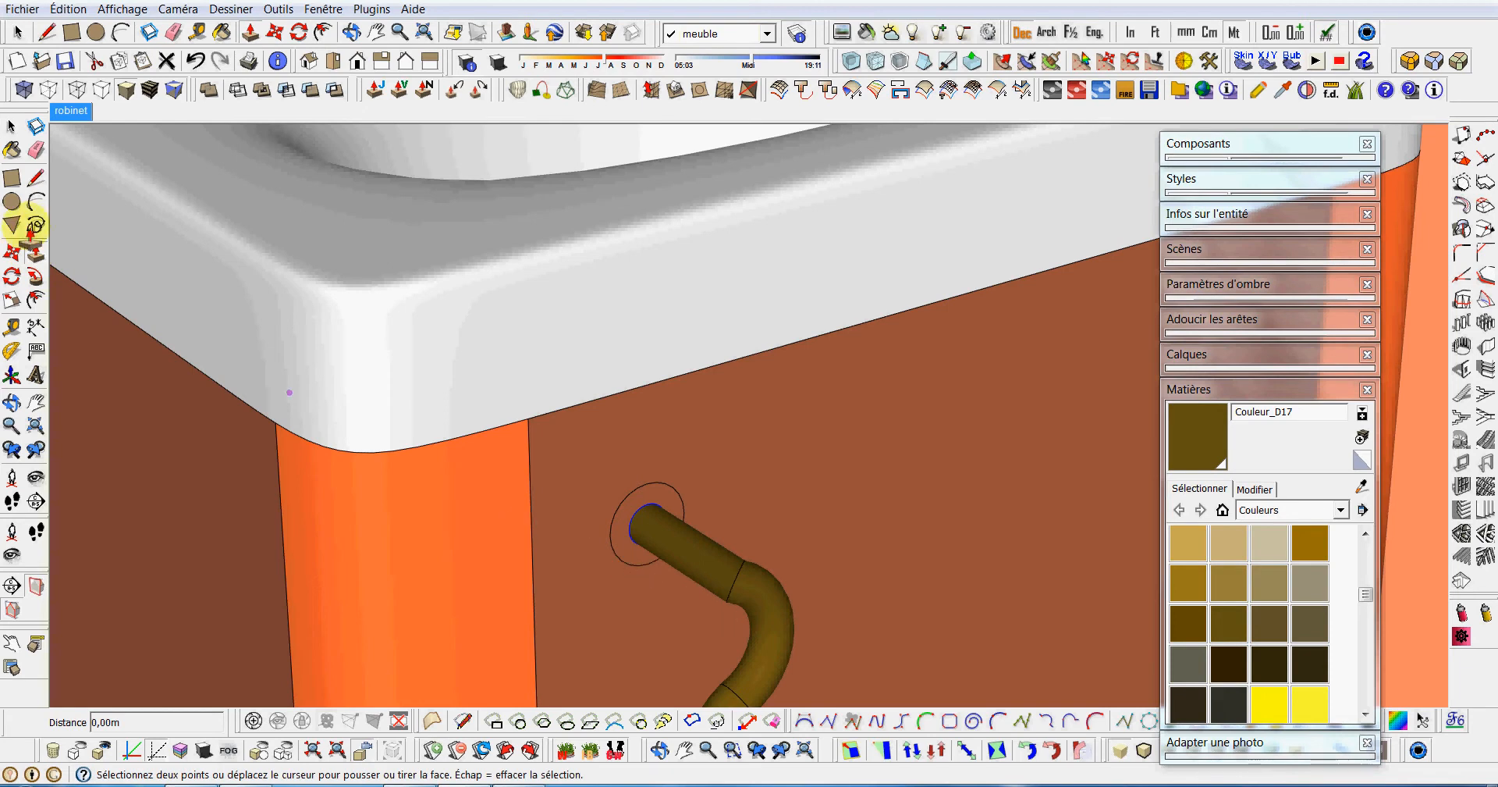
click(12, 127)
click(624, 548)
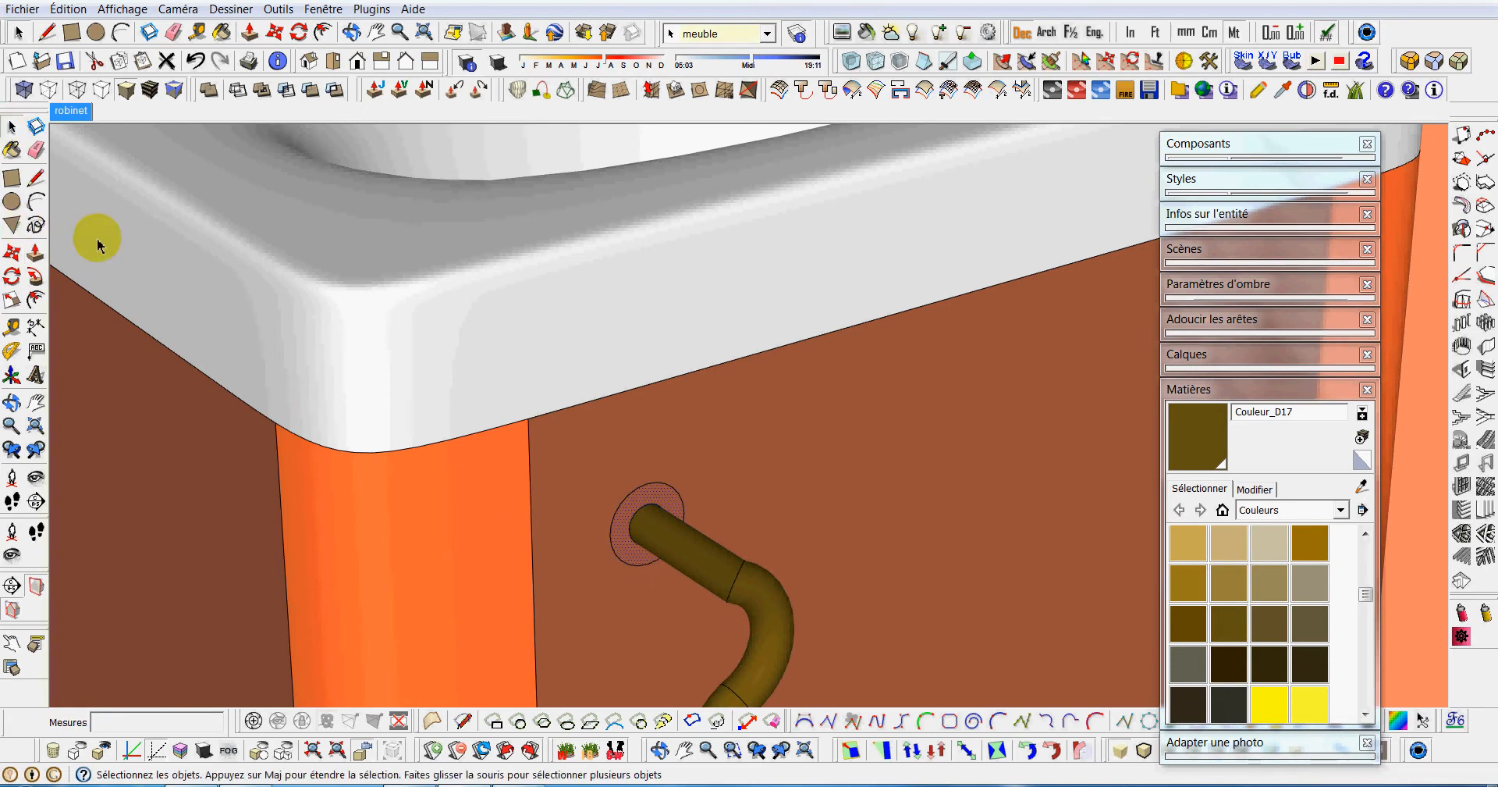
click(36, 255)
click(636, 564)
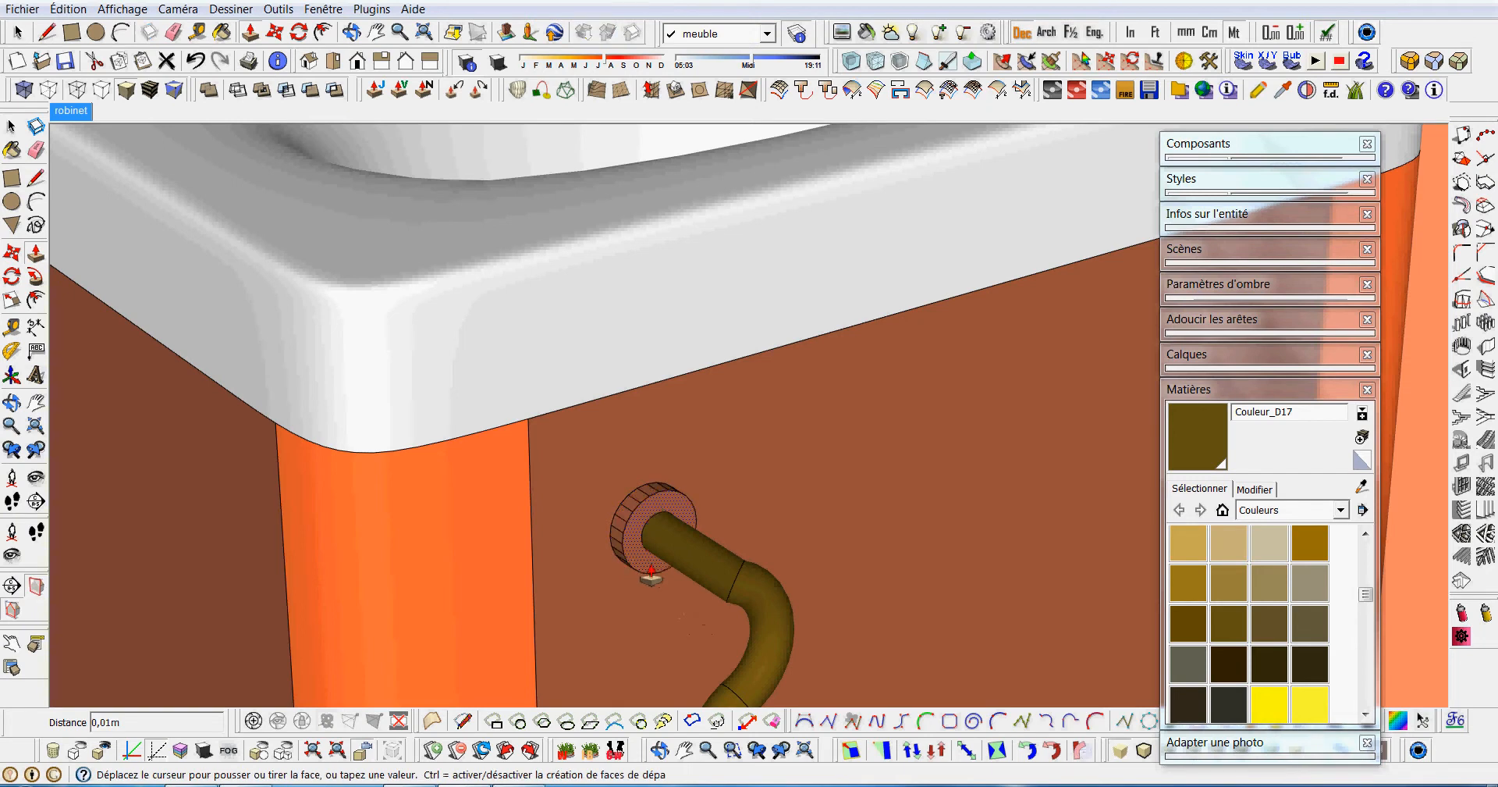
click(669, 582)
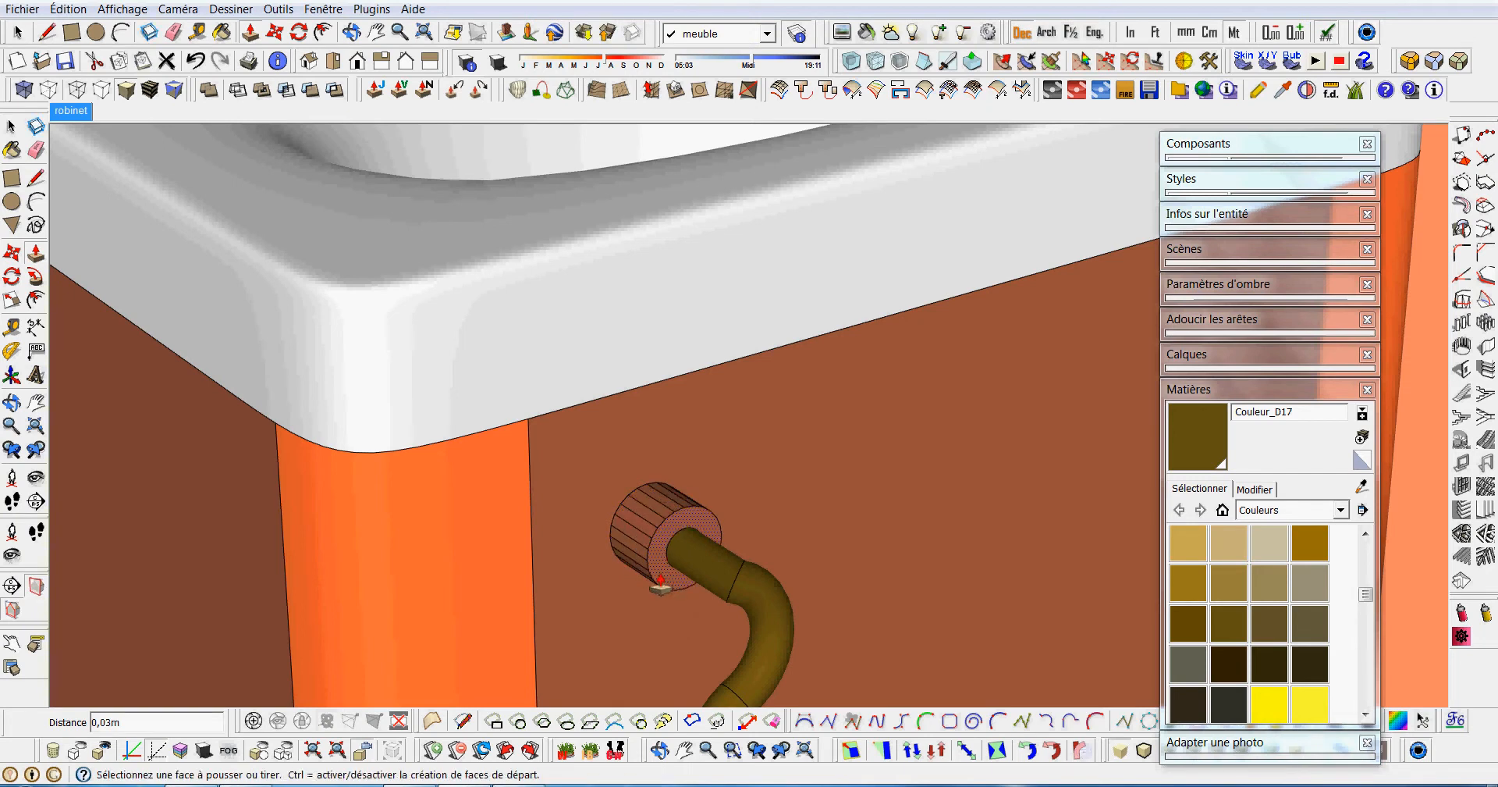
Offset the circular edge at the tube's lower end outward and extrude the ring by the same distance as the upper collar.
scroll(663, 578, down, 5)
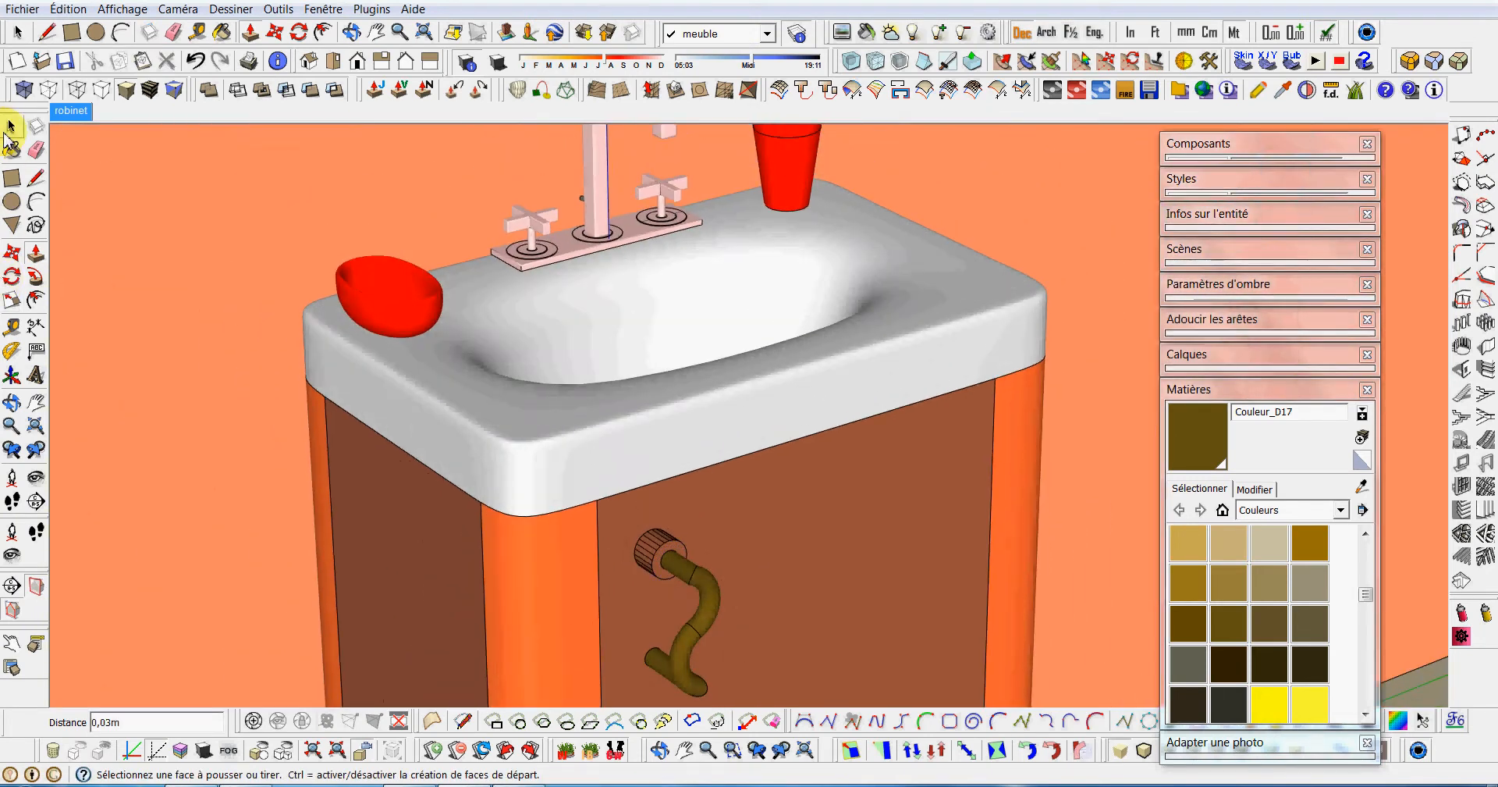
click(10, 128)
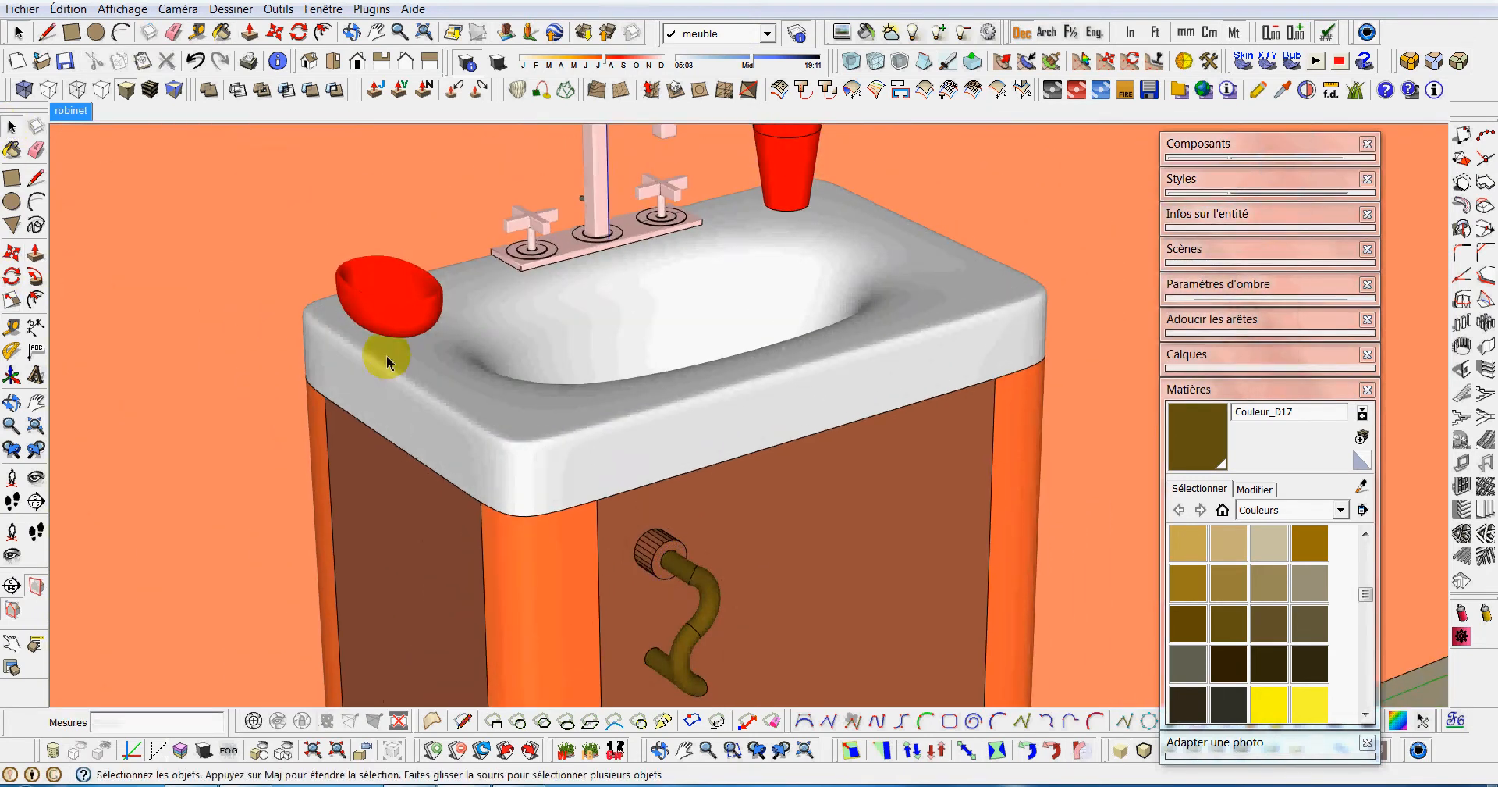
middle_drag(635, 645, 650, 585)
scroll(654, 649, up, 4)
scroll(654, 649, up, 2)
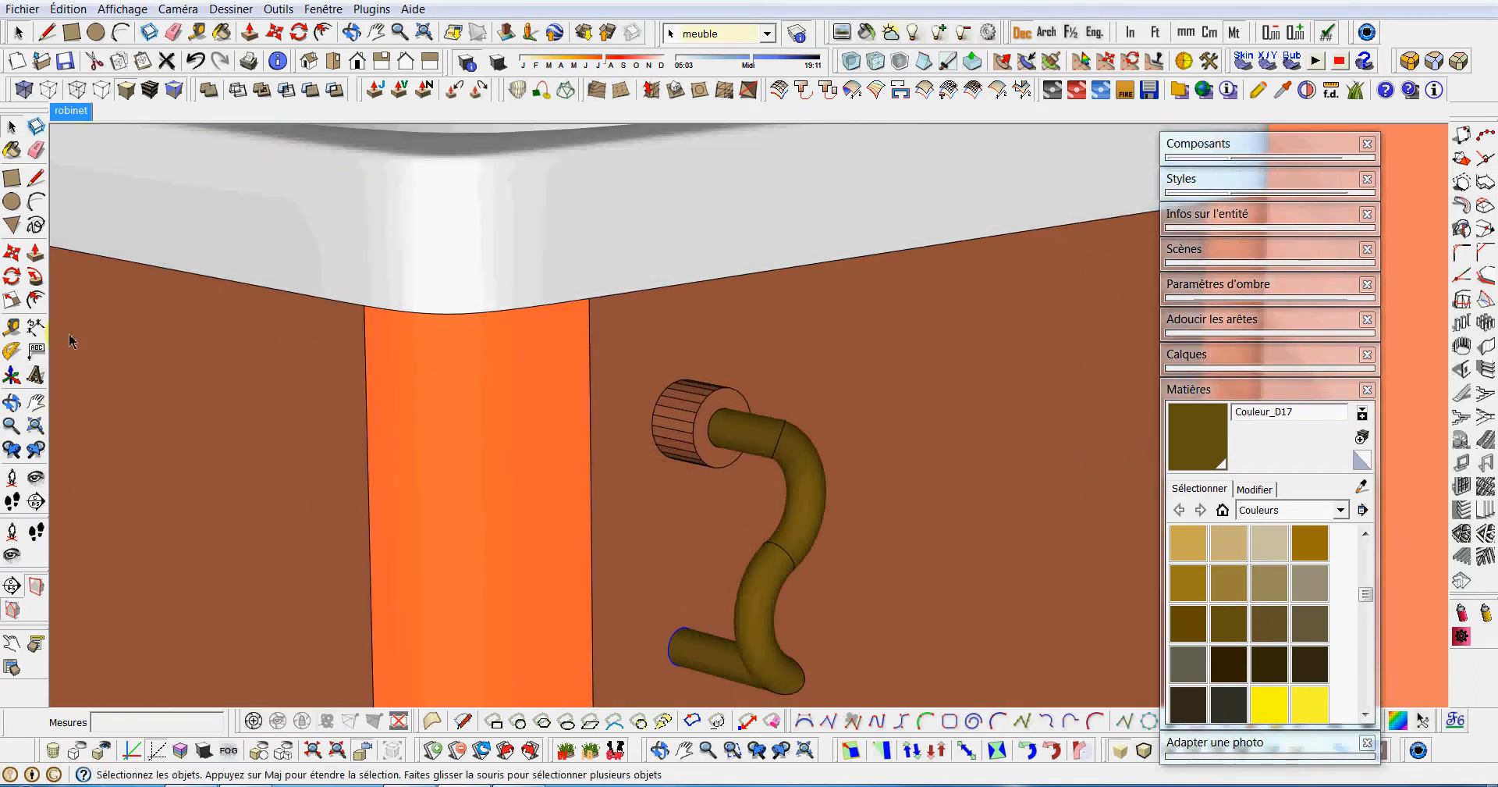
click(35, 300)
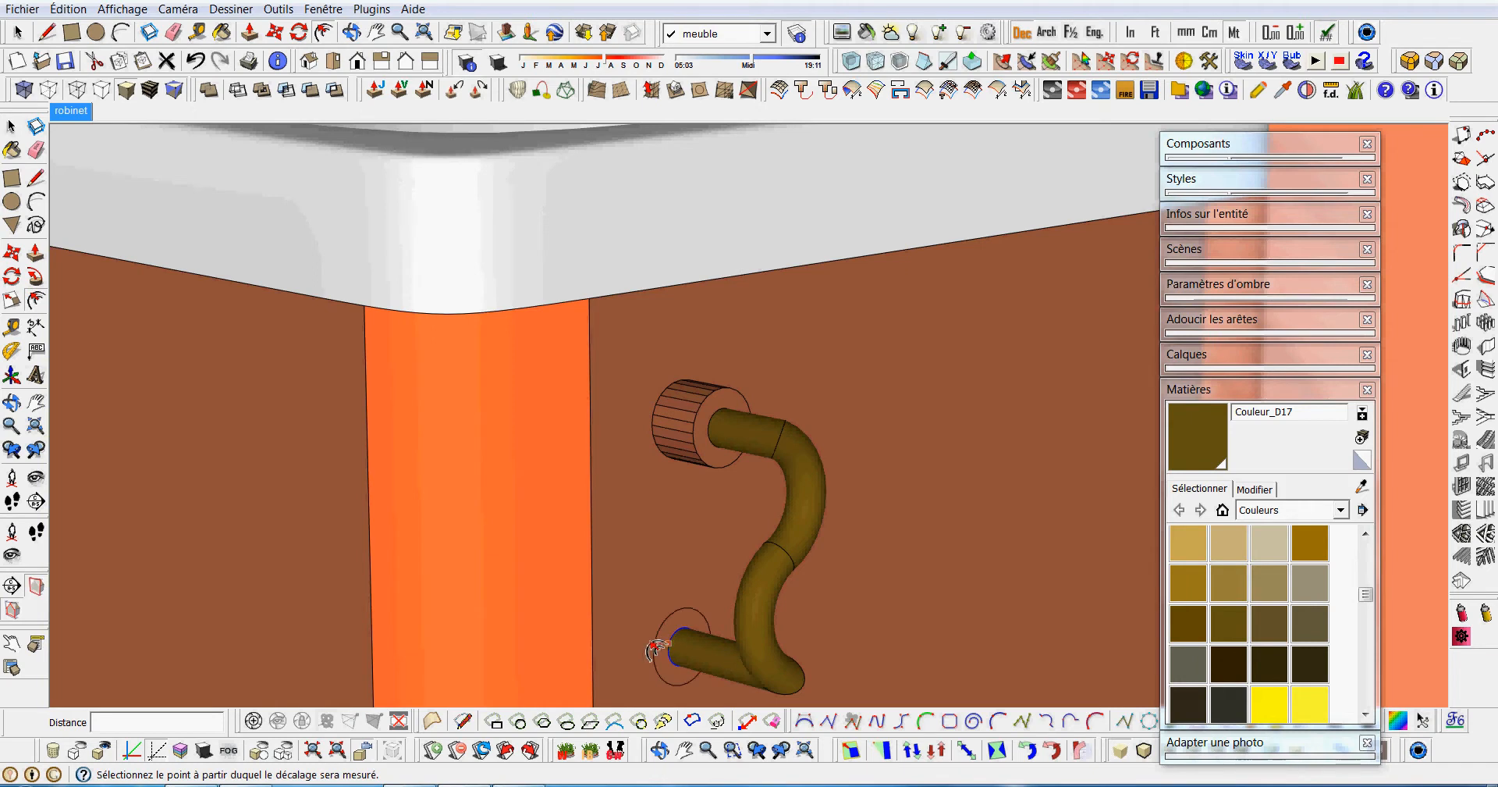
key(p)
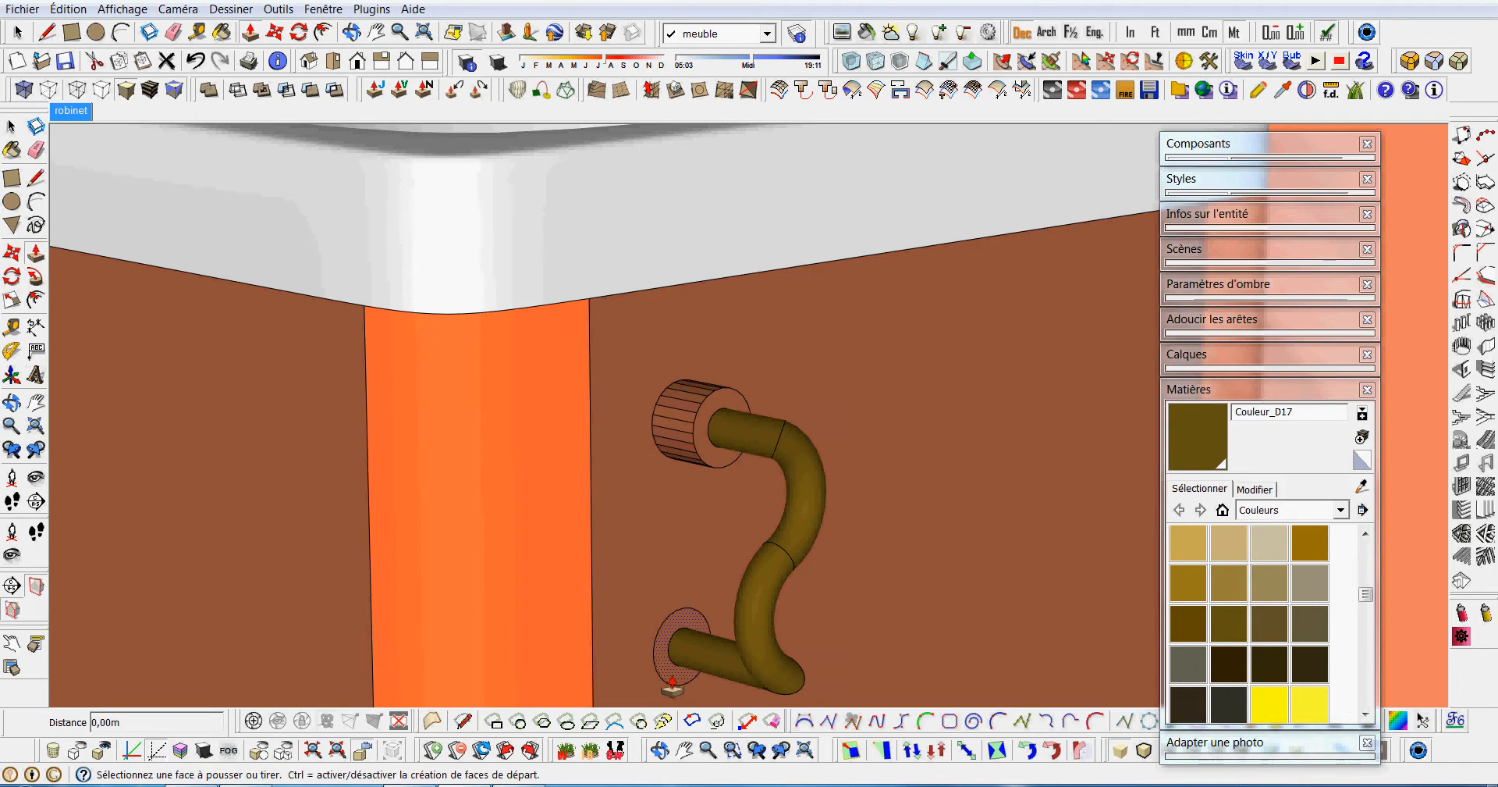
double_click(672, 685)
scroll(672, 679, down, 3)
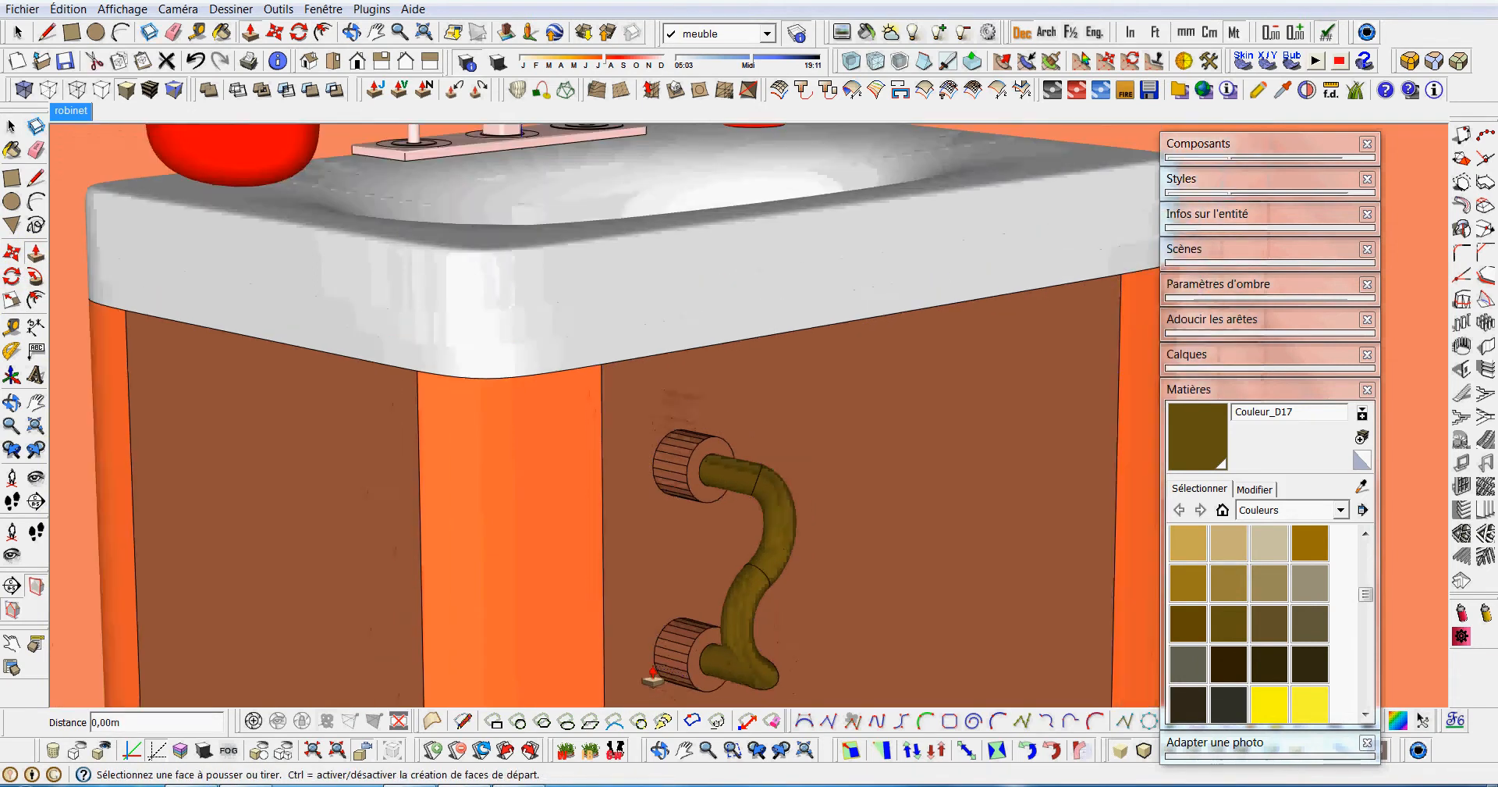
Select both handle collars and paint them with the orange Couleur_B02 sampled from the cabinet.
click(11, 127)
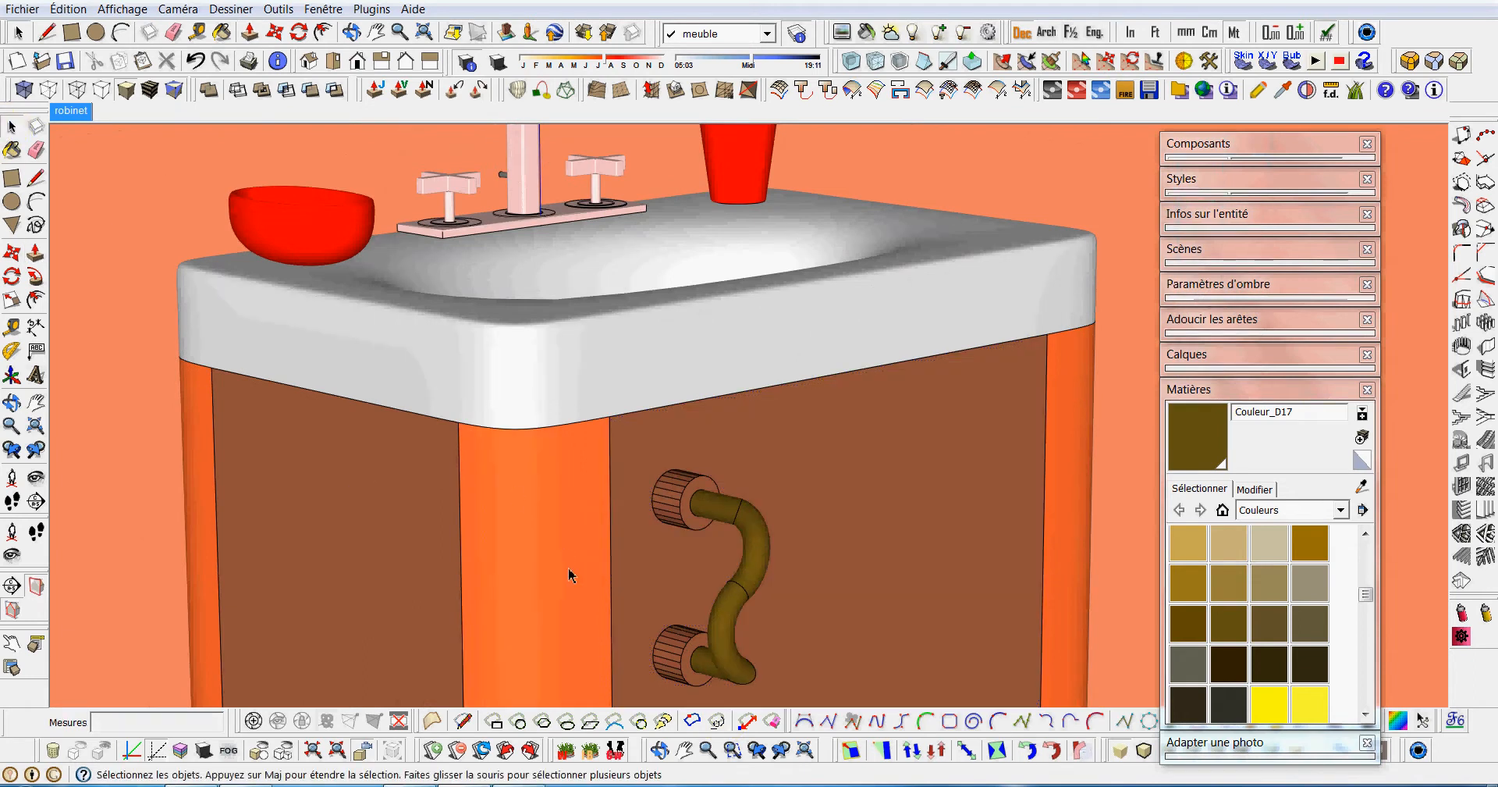
middle_drag(664, 615, 713, 658)
drag(682, 622, 755, 701)
ctrl+drag(705, 501, 781, 569)
click(1362, 486)
click(701, 529)
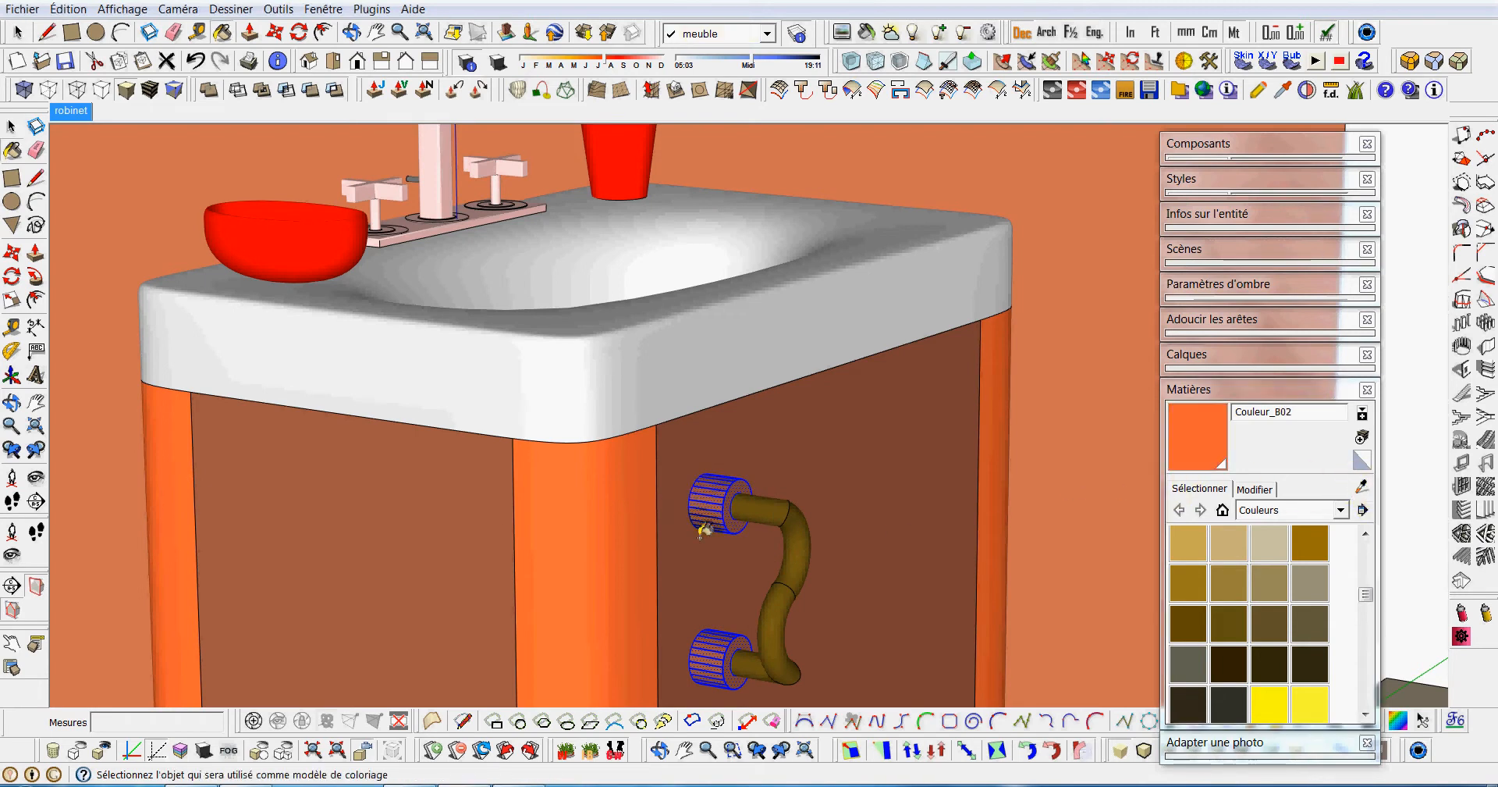
click(725, 544)
scroll(722, 546, down, 5)
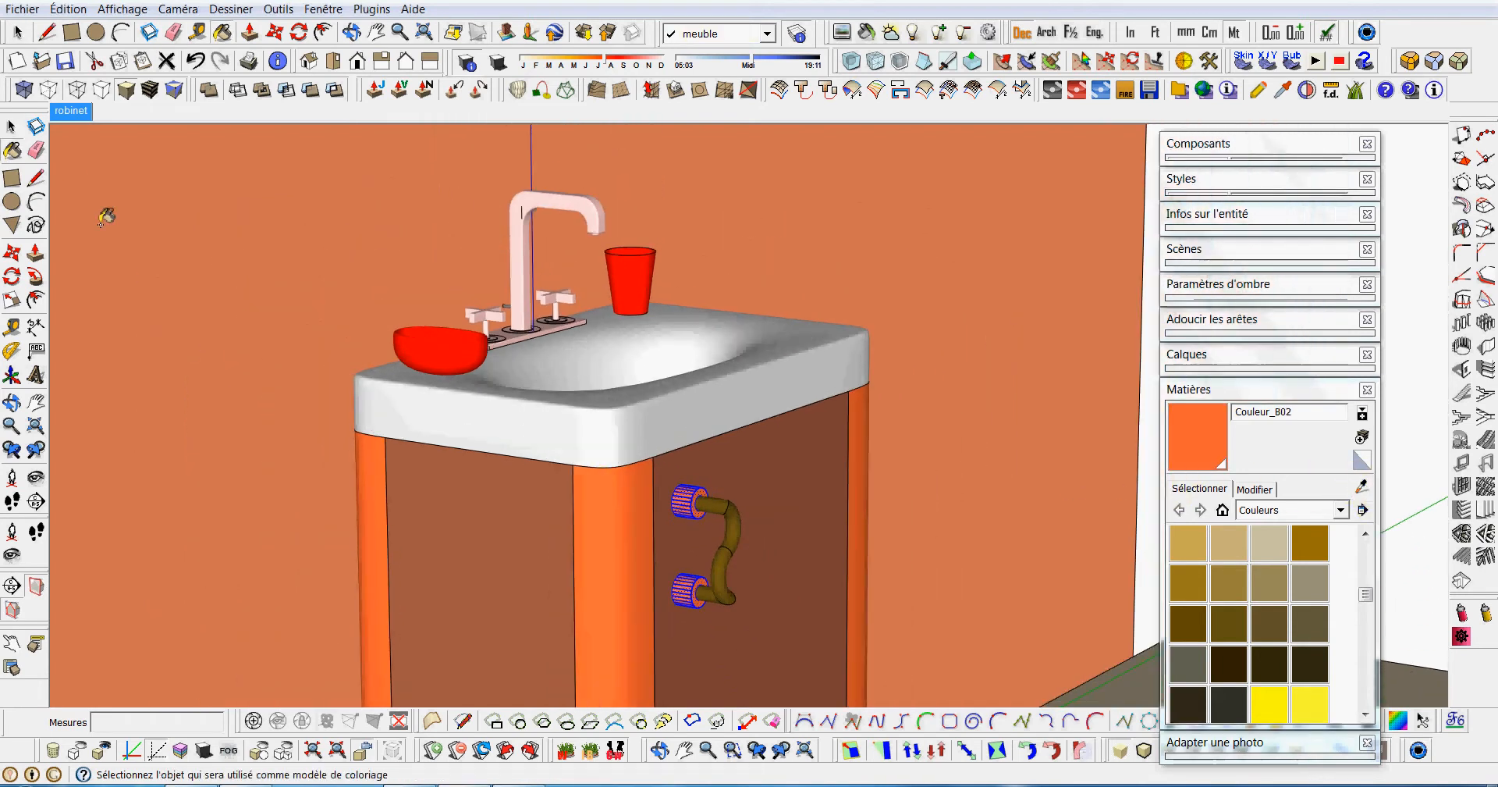
Deselect the collars and examine the handle on the washbasin cabinet from several angles and distances.
click(21, 126)
click(917, 521)
scroll(916, 523, down, 3)
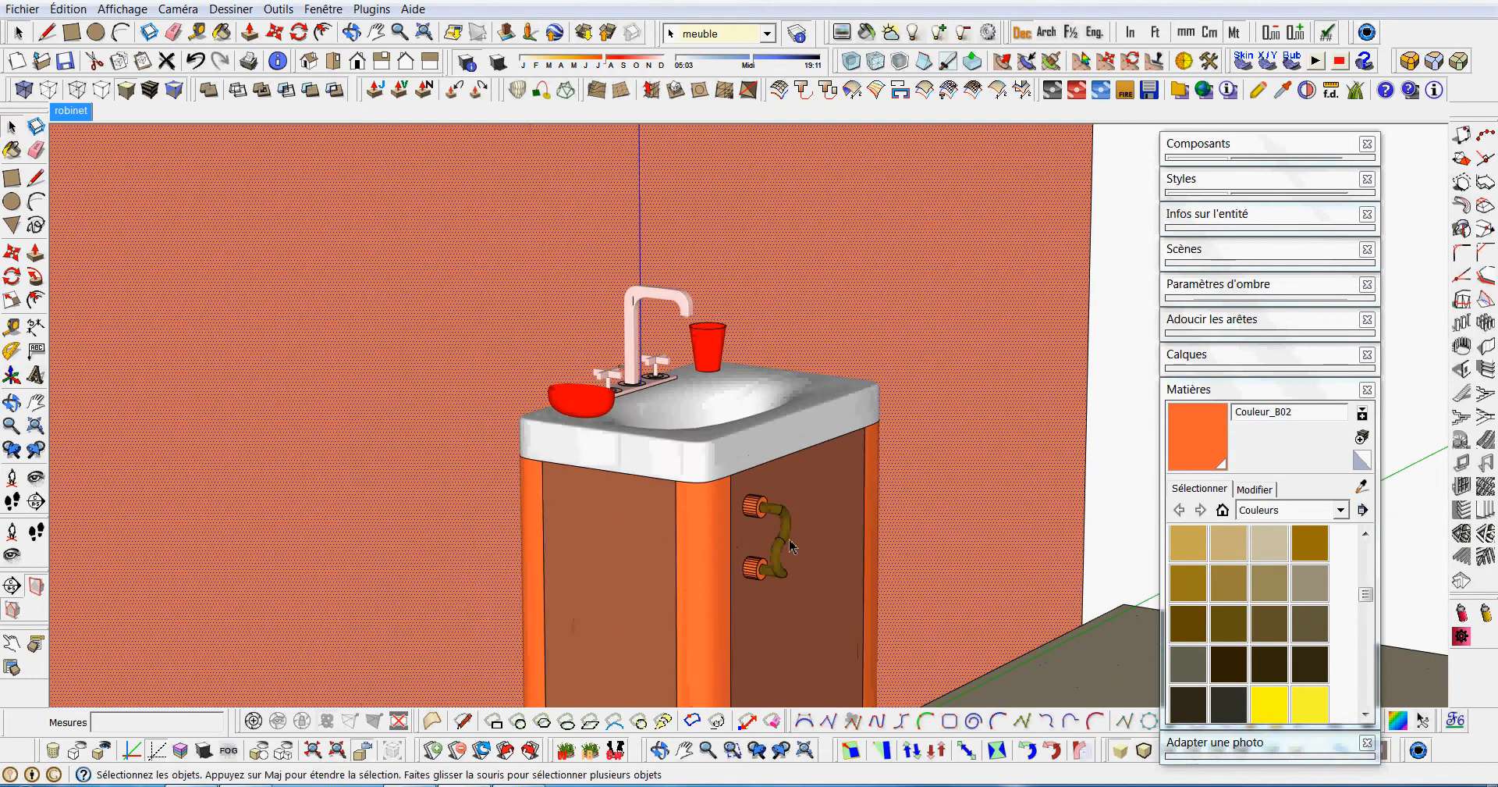
middle_drag(916, 524, 796, 588)
scroll(795, 589, up, 1)
scroll(791, 574, down, 1)
middle_drag(727, 420, 730, 511)
scroll(729, 511, up, 1)
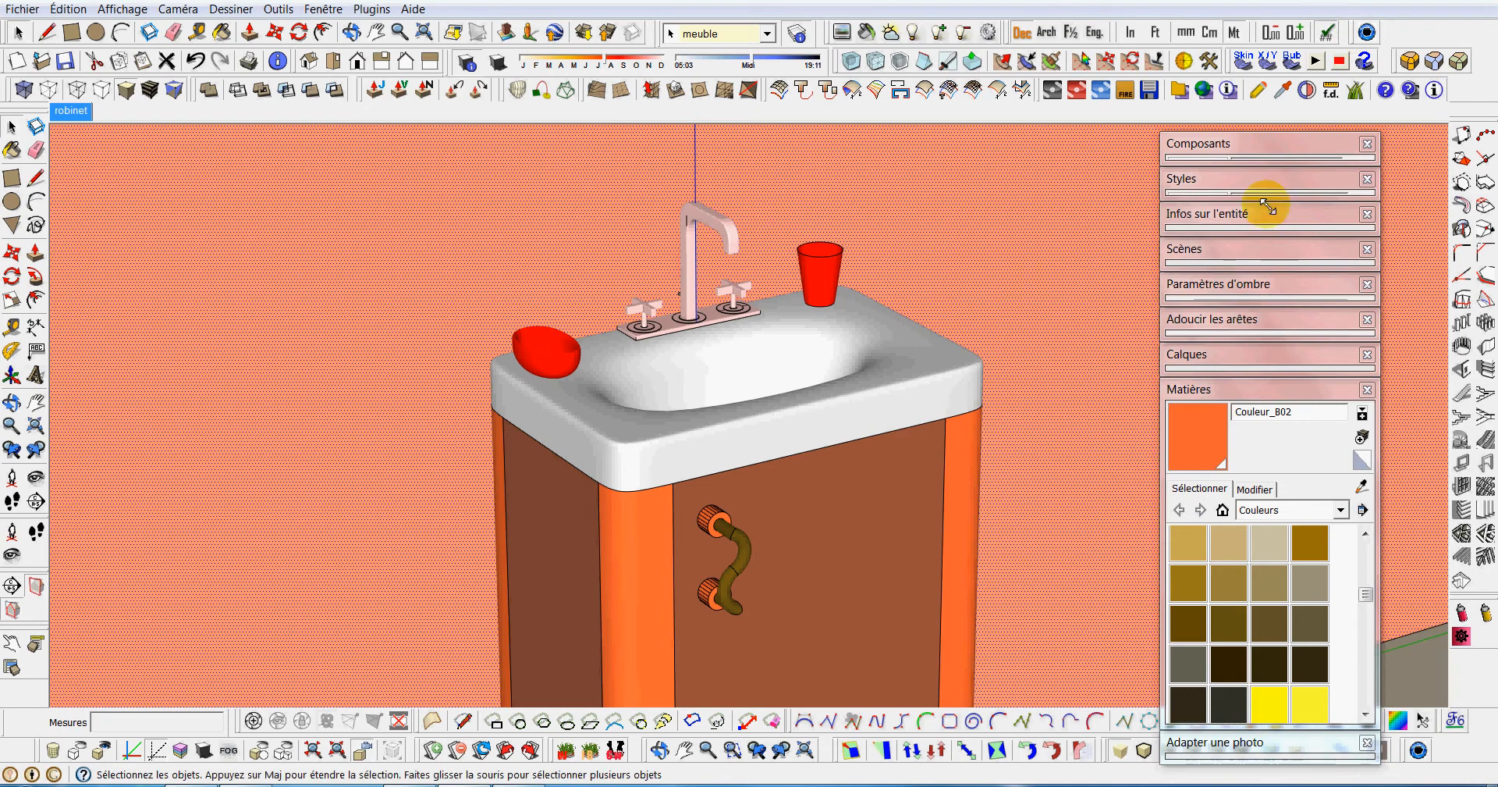
Send the washbasin scene to KeyShot 3 and turn the camera to face the front of the wall and cabinet.
click(1368, 33)
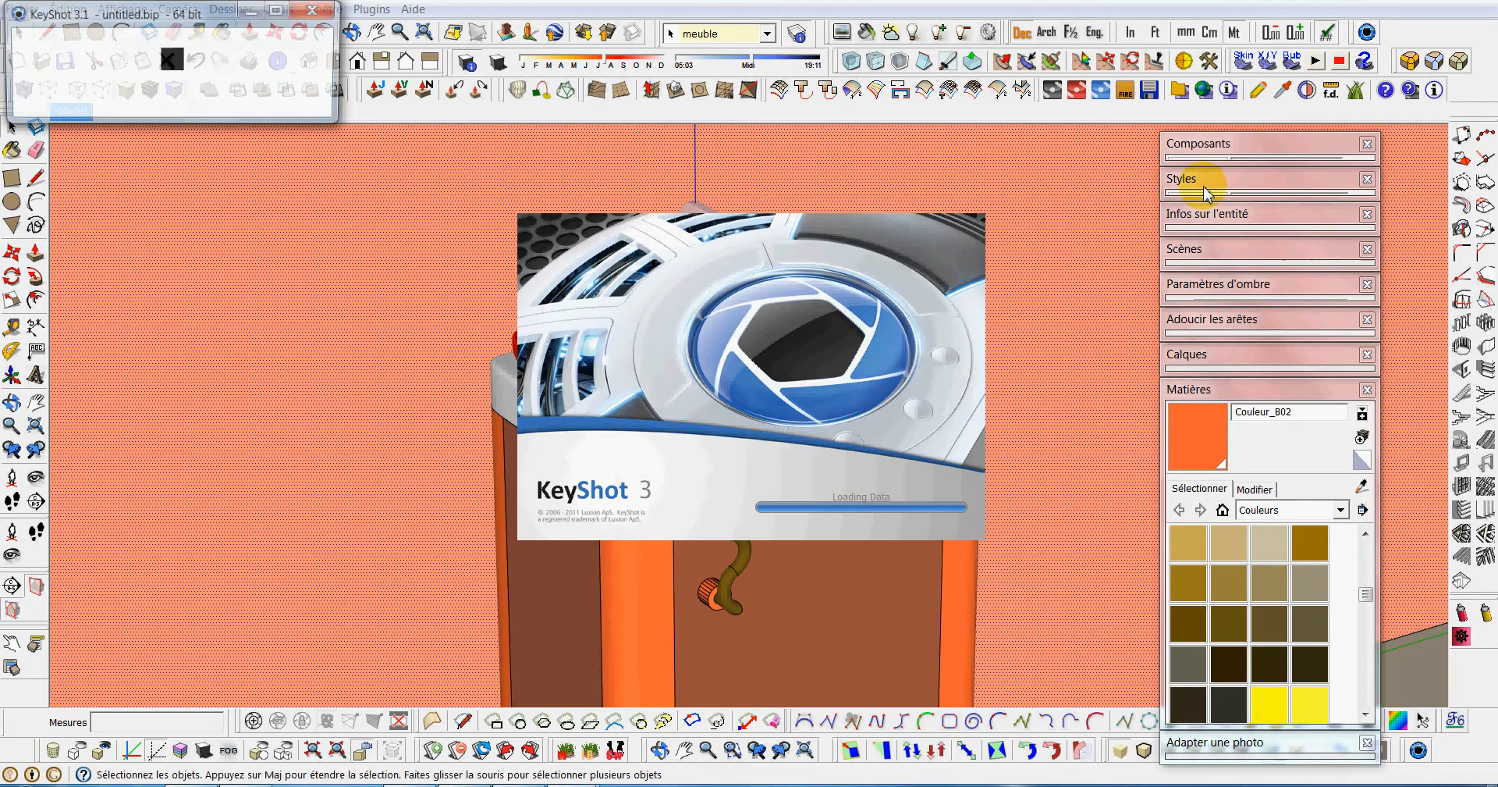
click(382, 12)
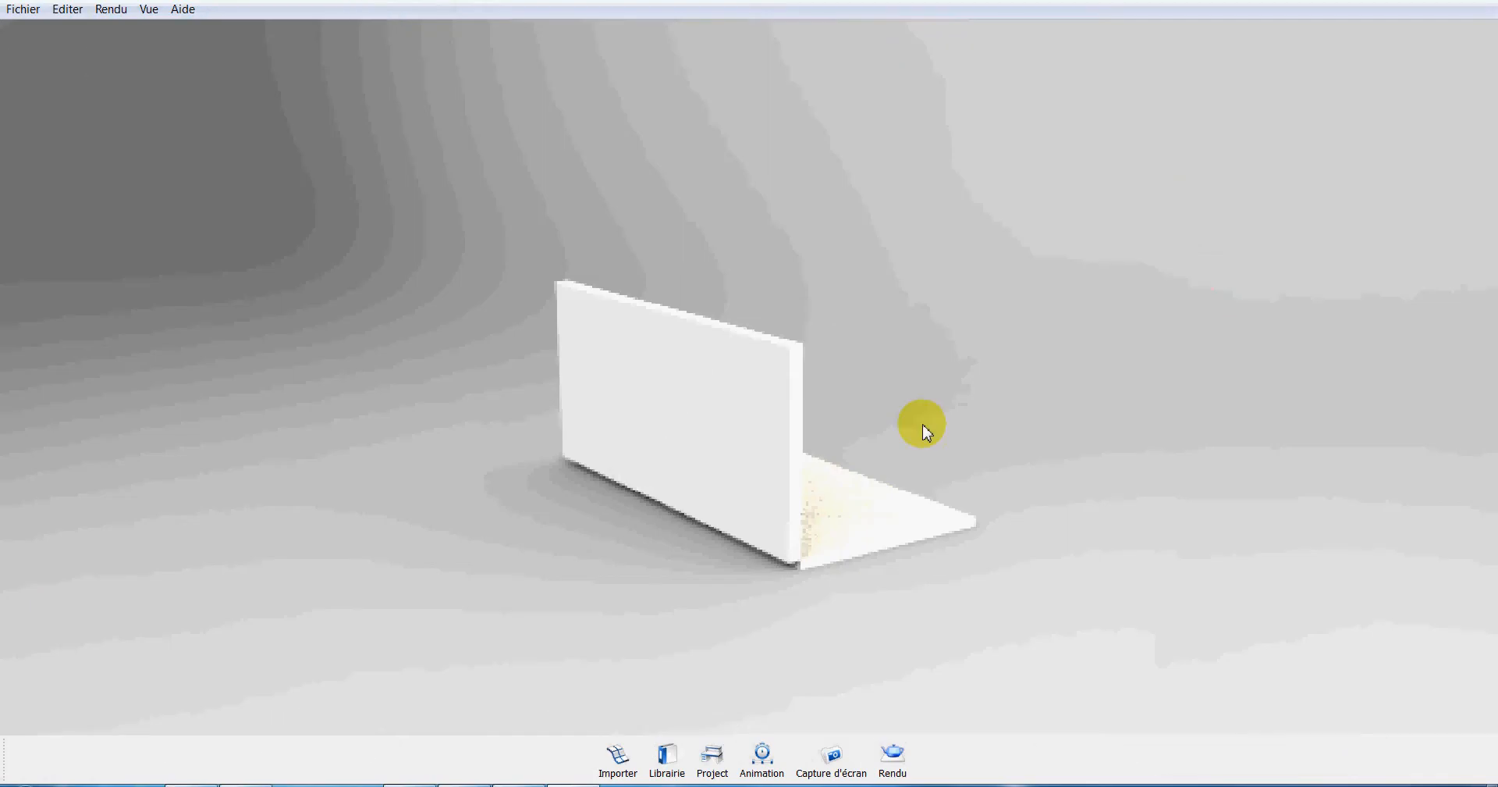
drag(840, 479, 648, 381)
scroll(727, 392, up, 8)
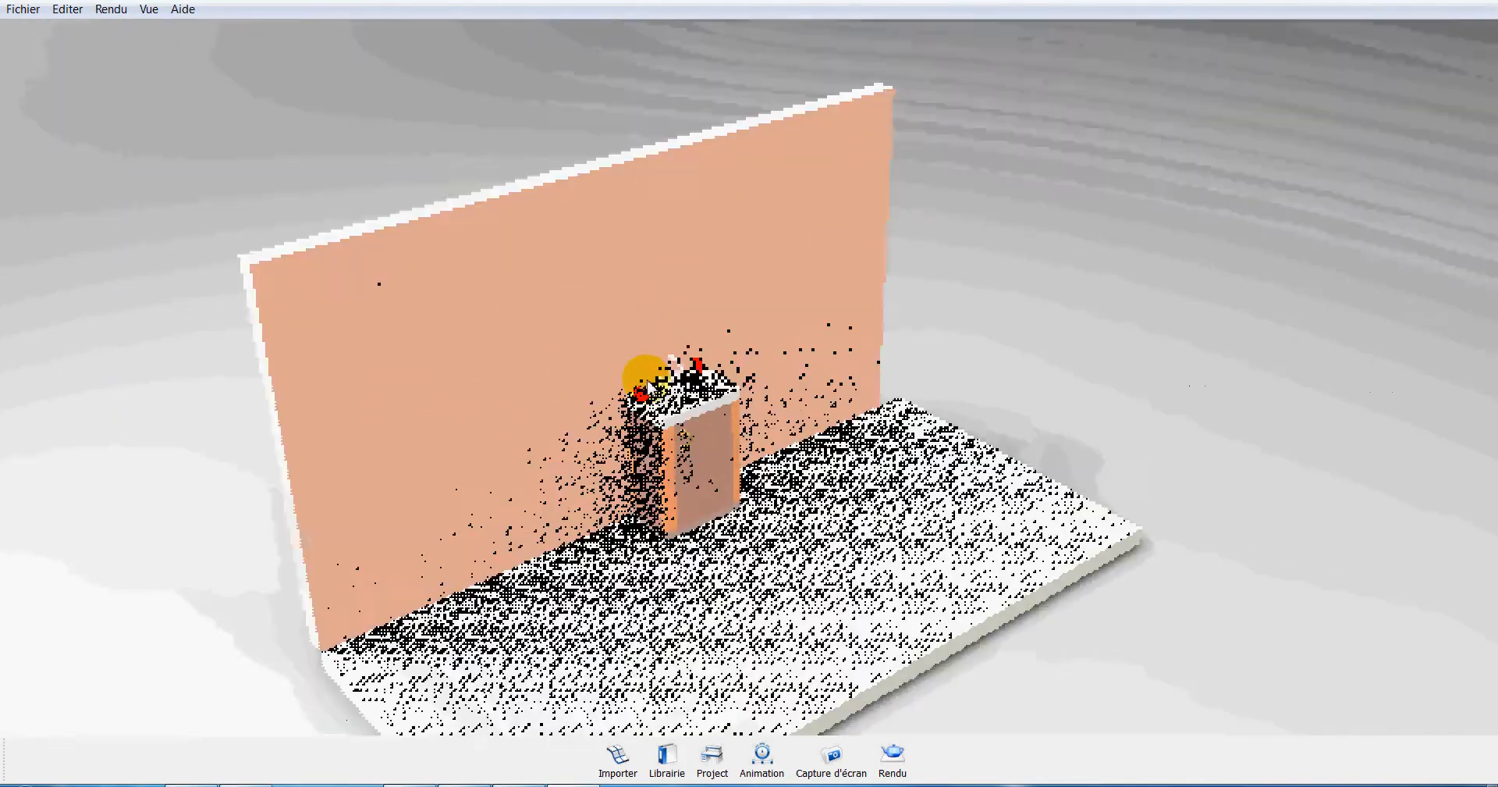
scroll(650, 384, up, 10)
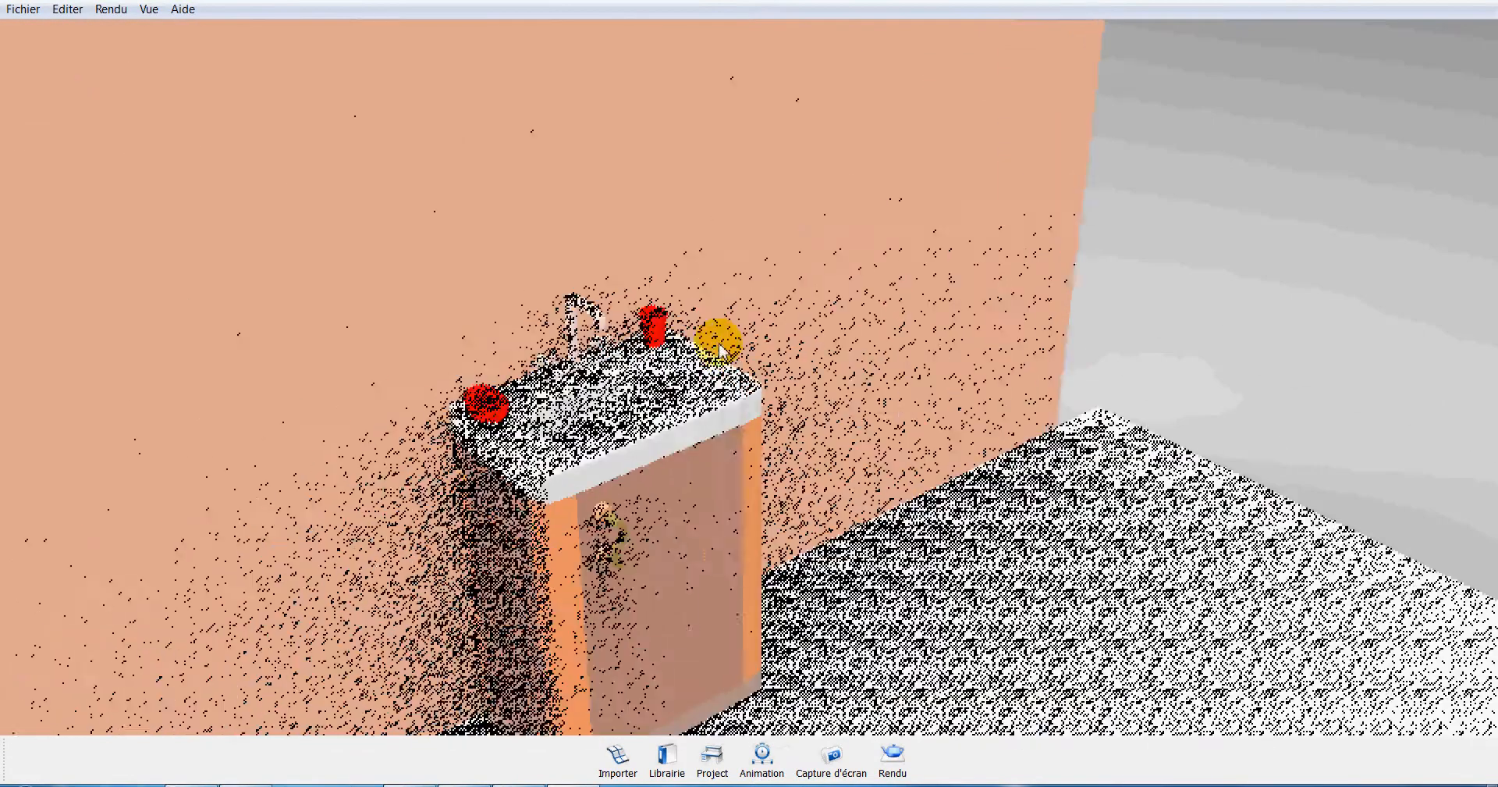
Frame the camera closely on the washbasin cabinet, seen slightly from above with the faucet and handle in view.
middle_drag(719, 350, 756, 351)
drag(765, 394, 593, 437)
scroll(699, 340, down, 3)
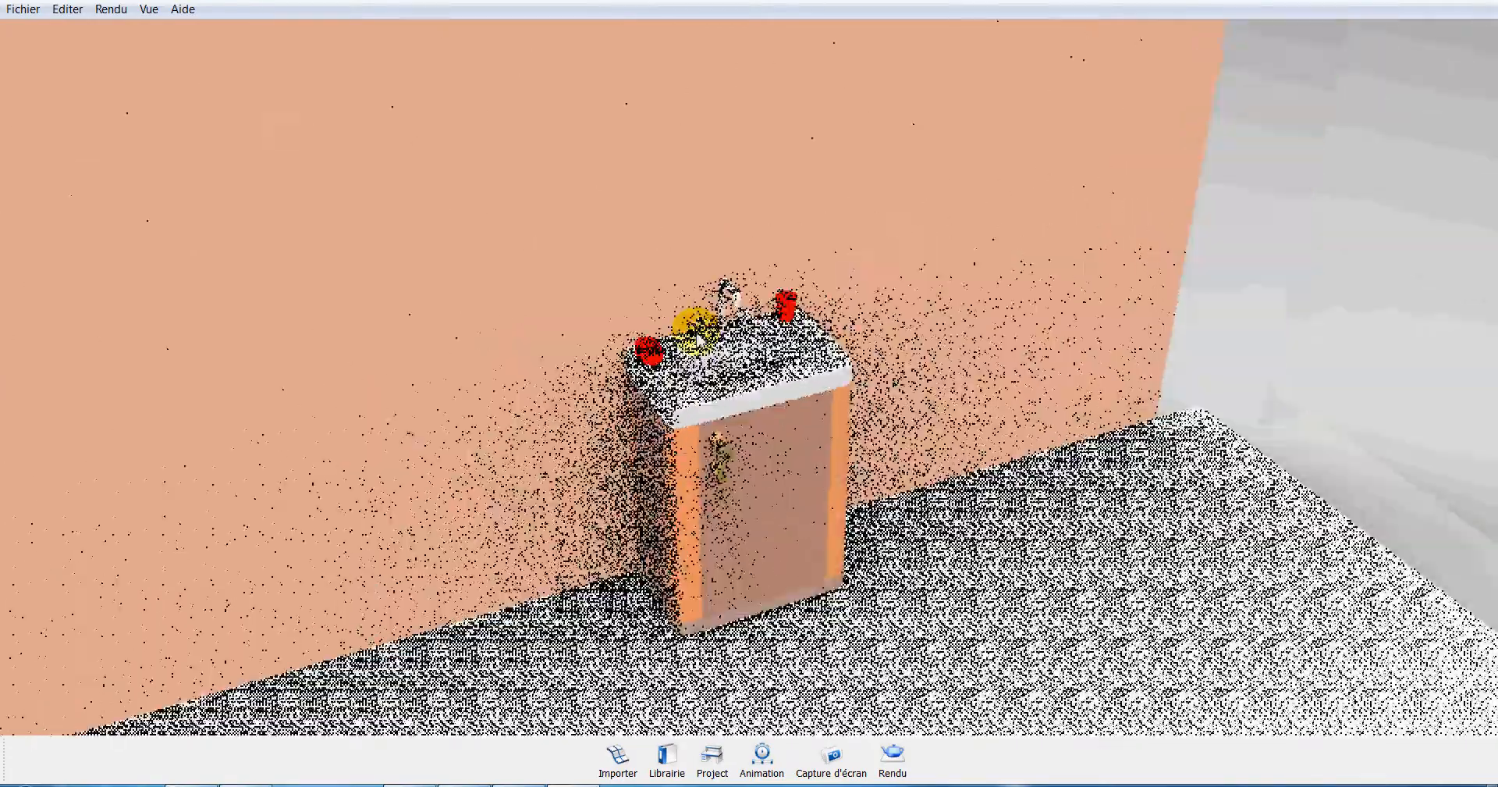
scroll(695, 339, up, 5)
scroll(695, 355, down, 3)
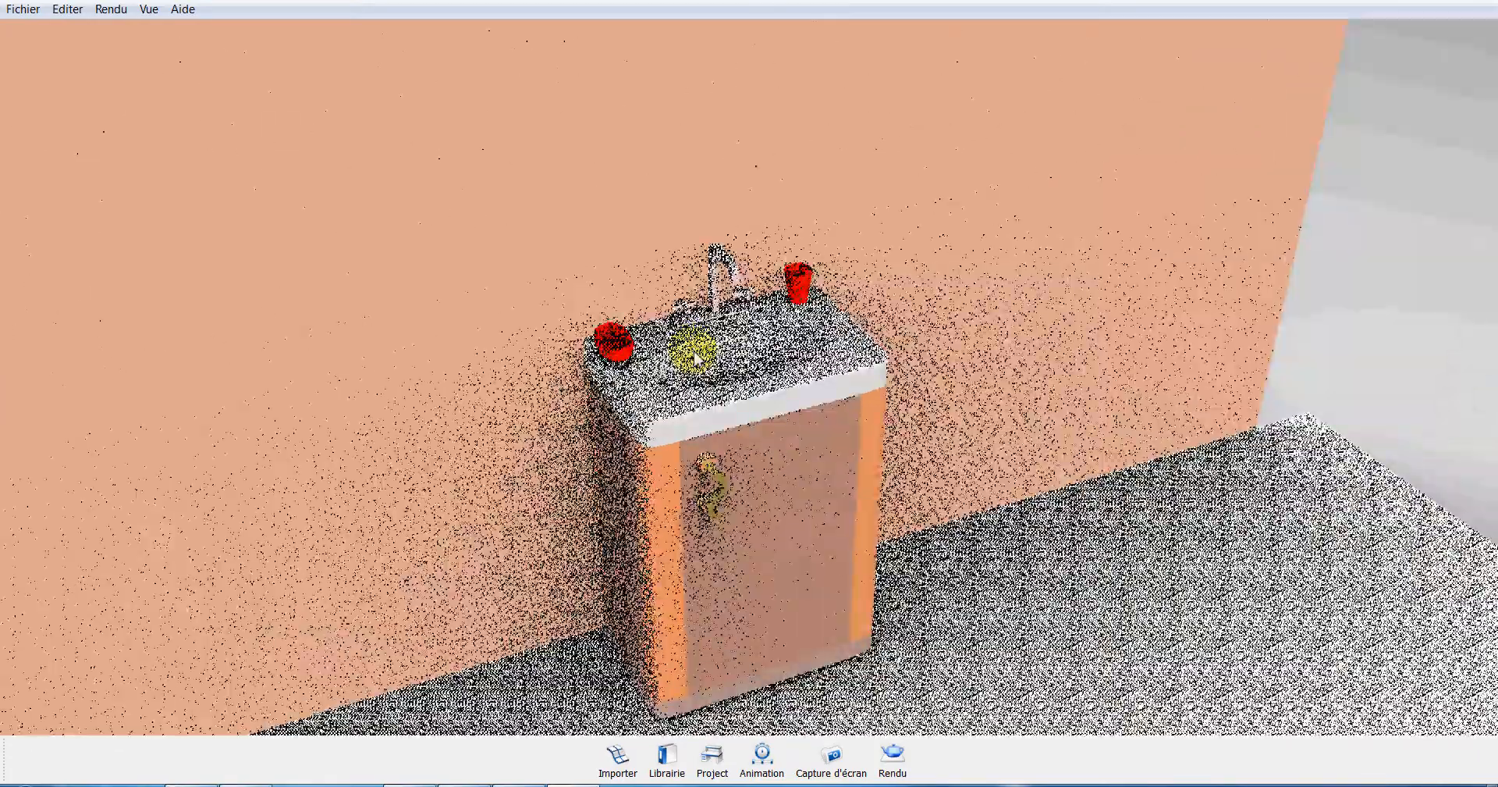
scroll(694, 351, up, 2)
middle_drag(705, 344, 716, 288)
scroll(717, 287, down, 4)
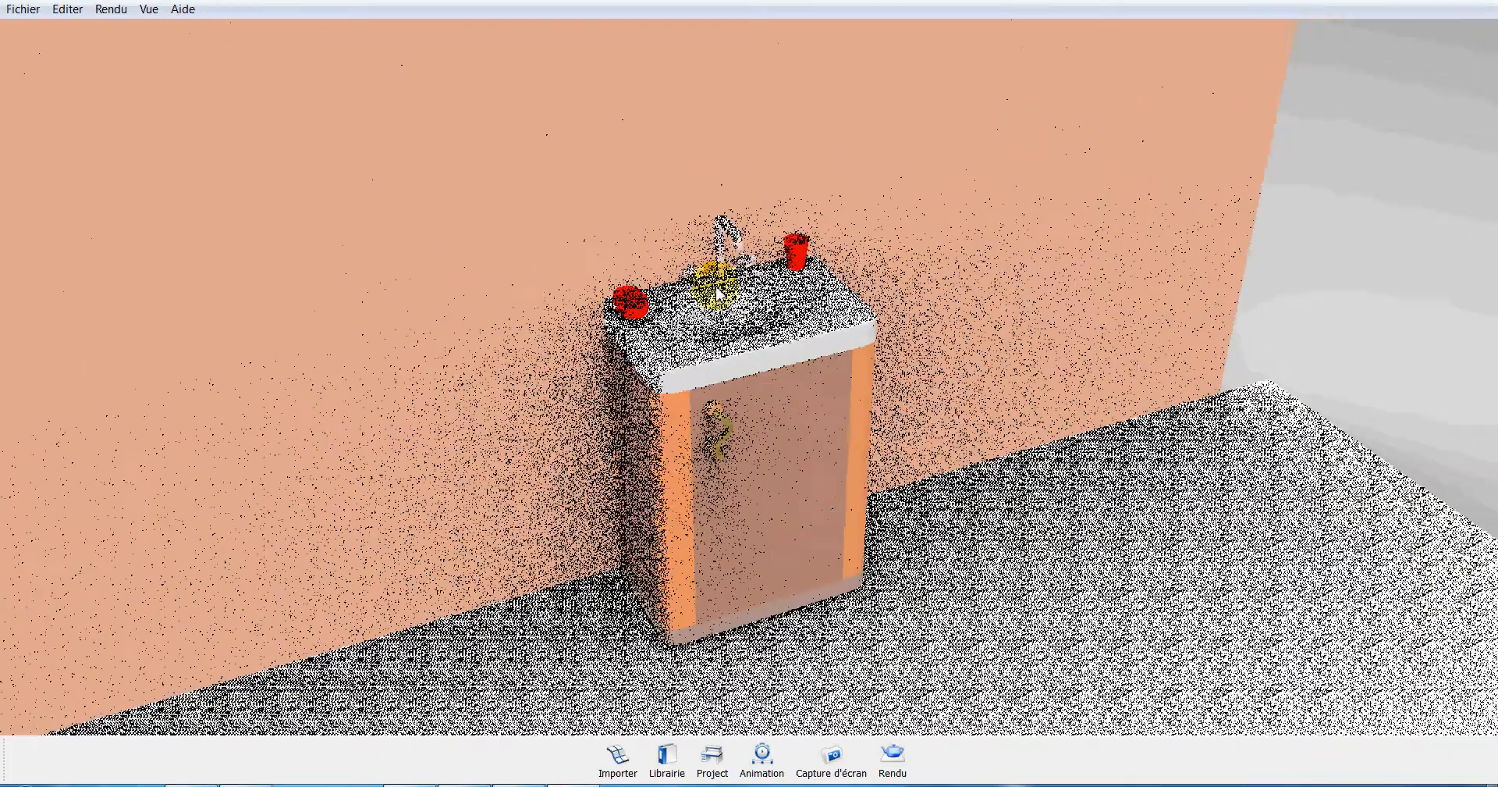
scroll(718, 289, up, 4)
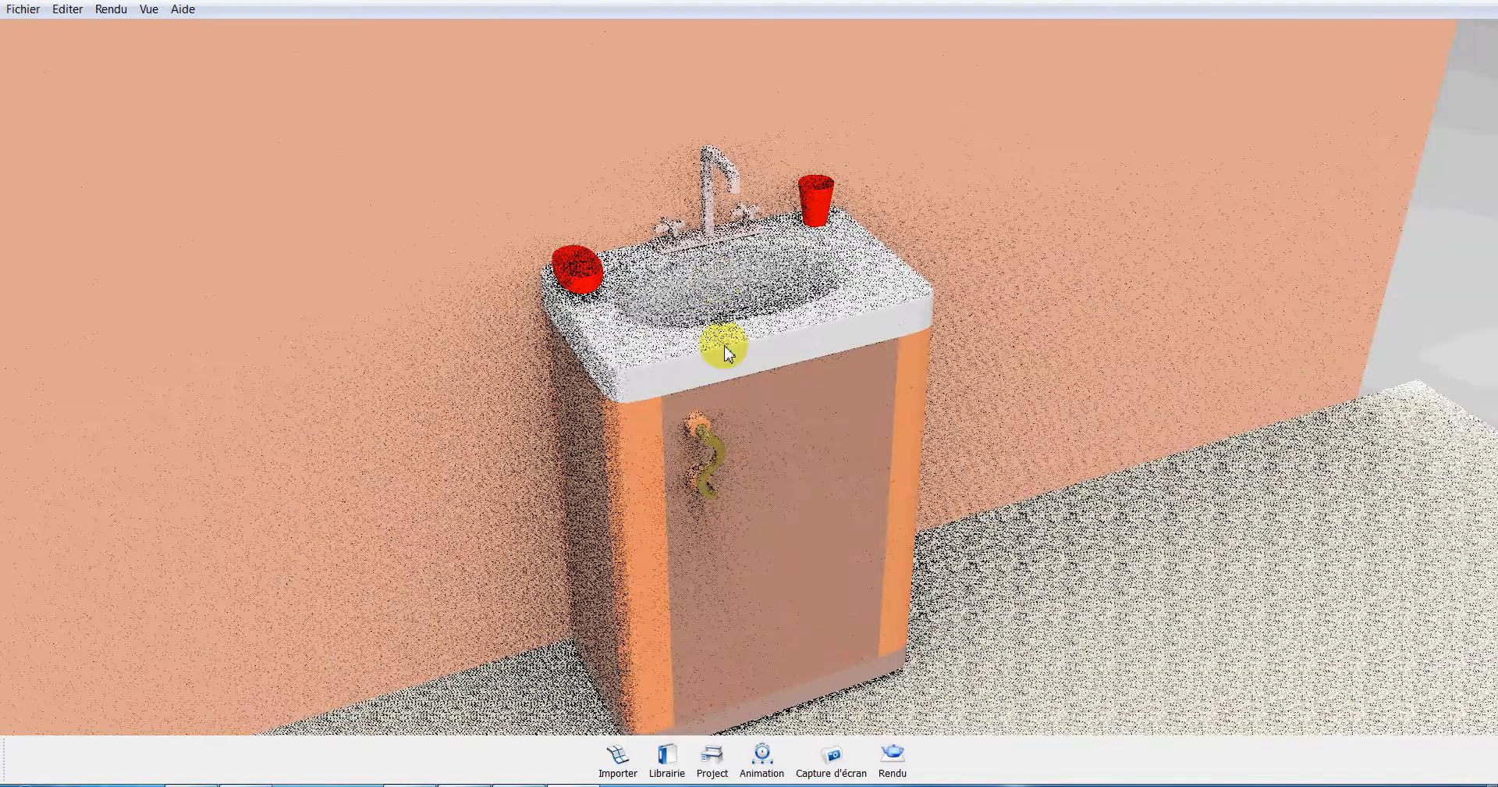
Apply the fourth Titanium metal from the material library to the faucet, the curved handle tube and the cabinet's base plinth.
click(668, 758)
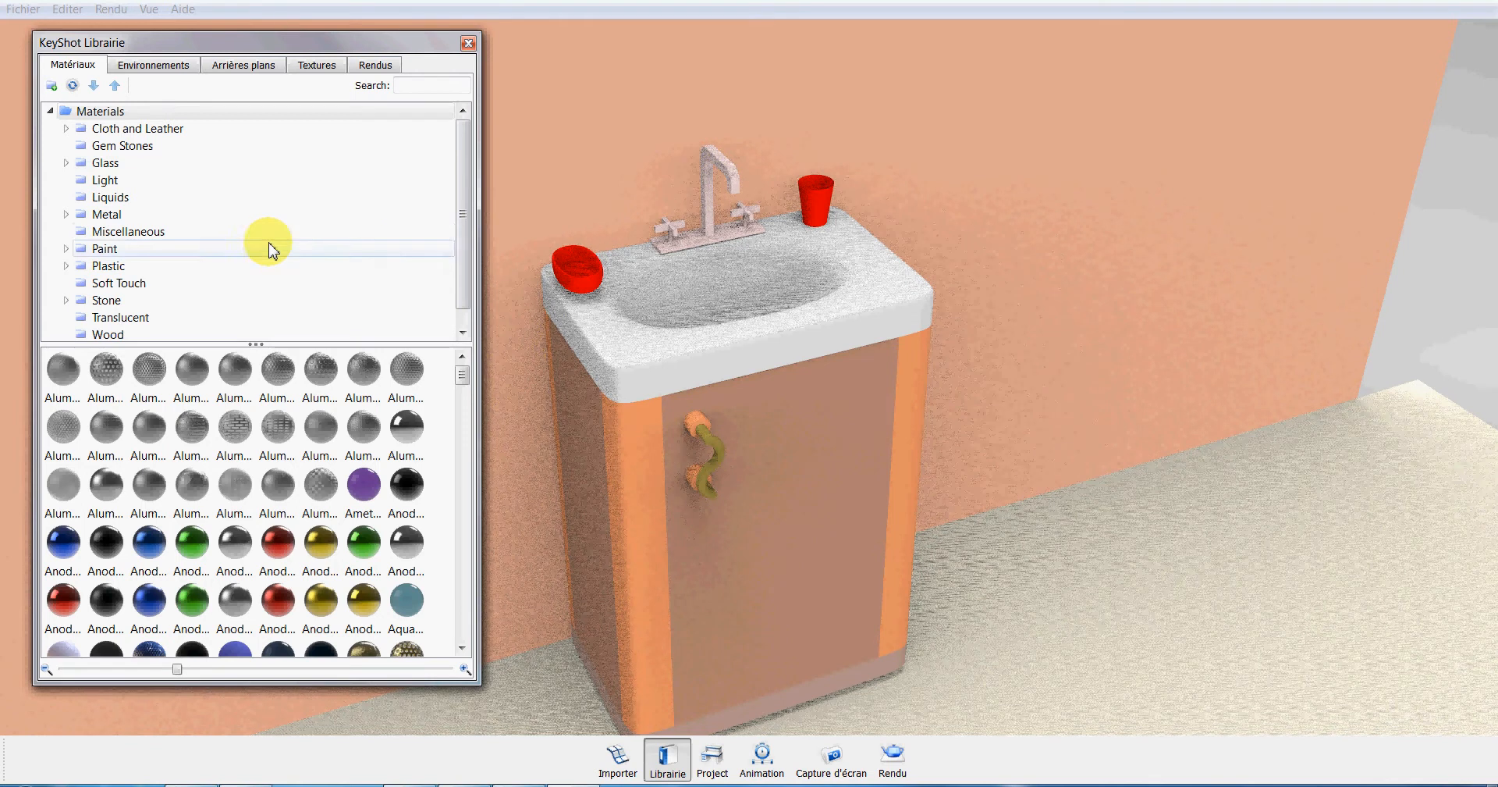
click(66, 215)
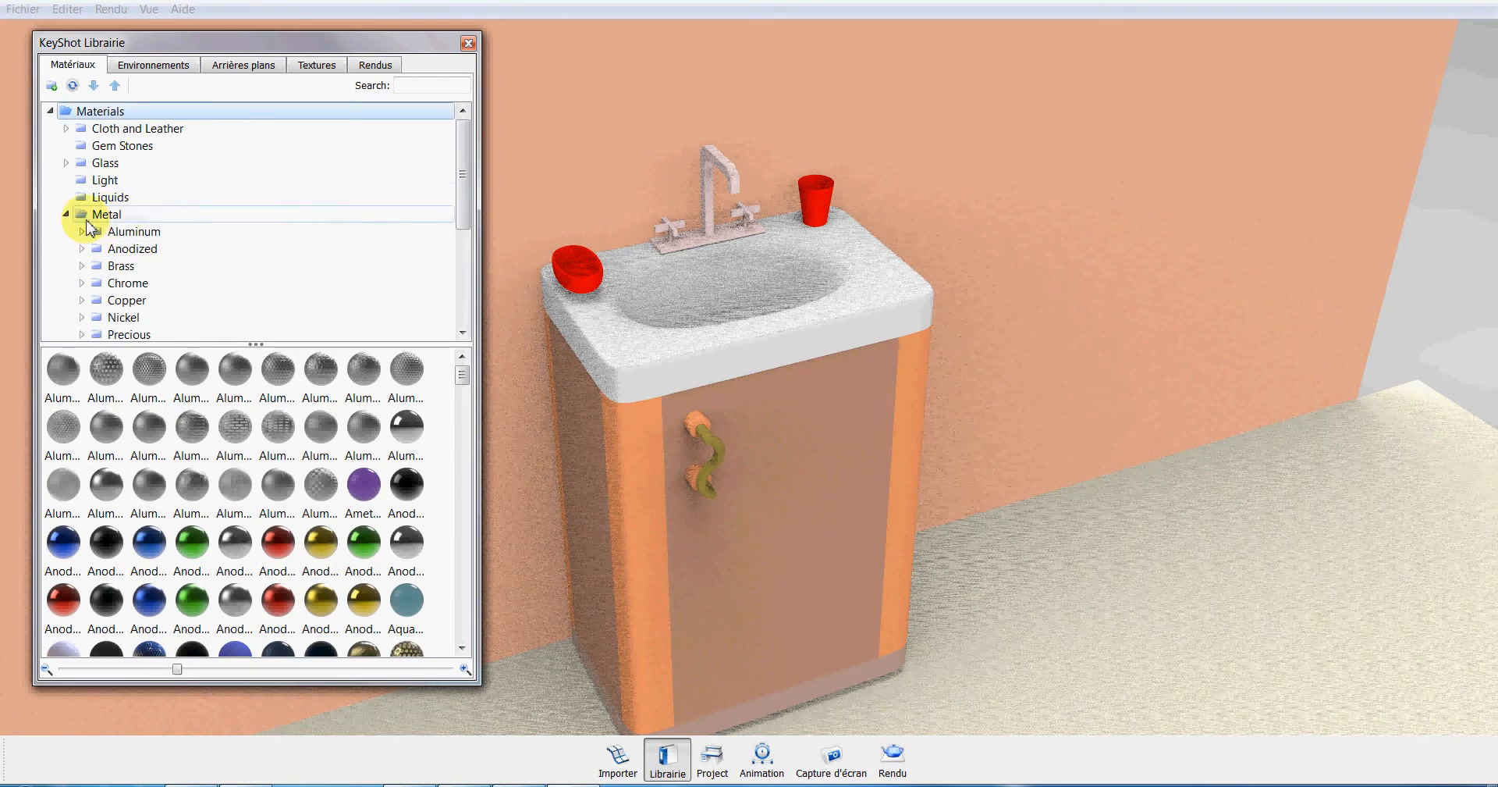
scroll(467, 262, down, 3)
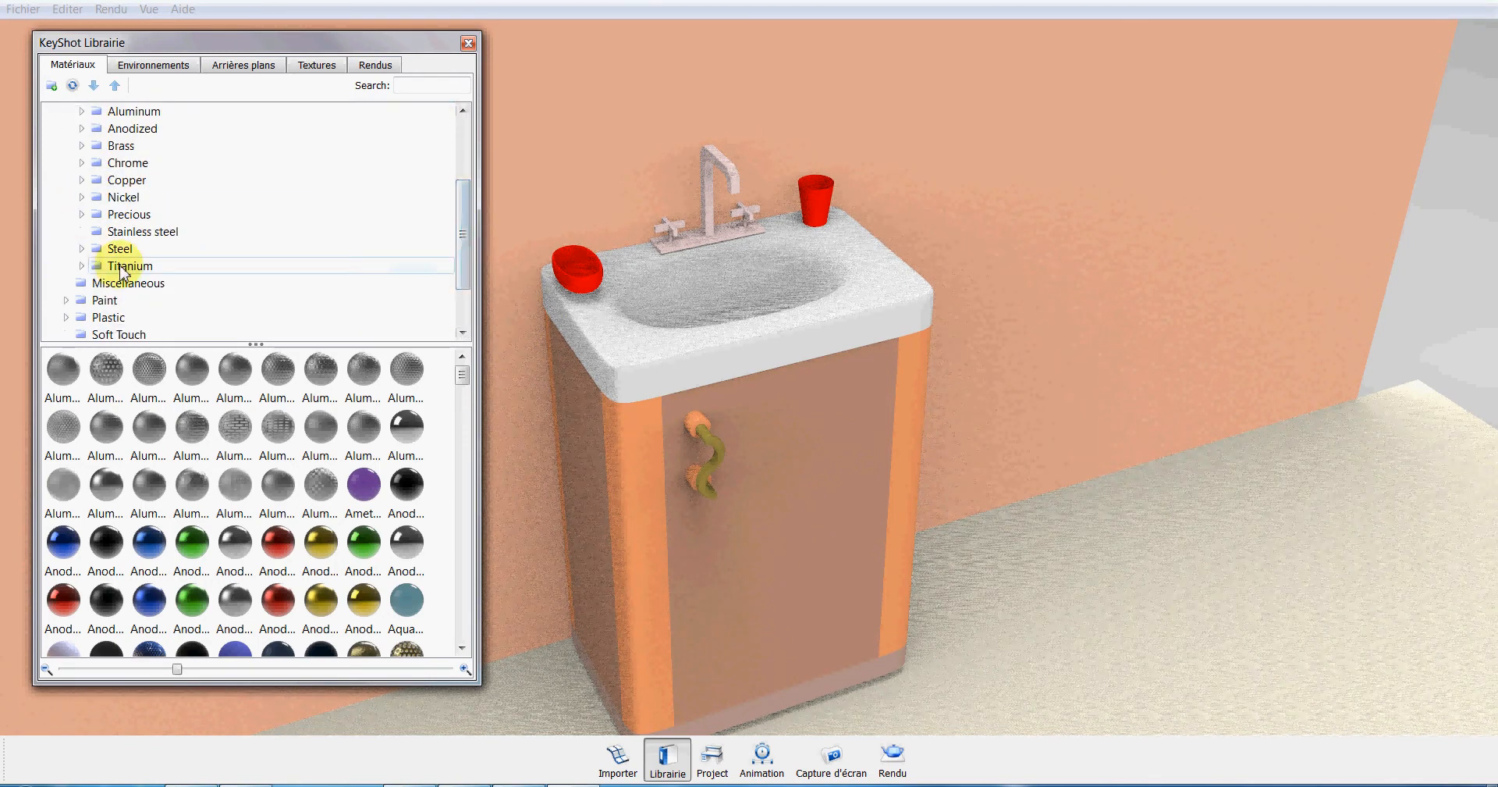
click(121, 268)
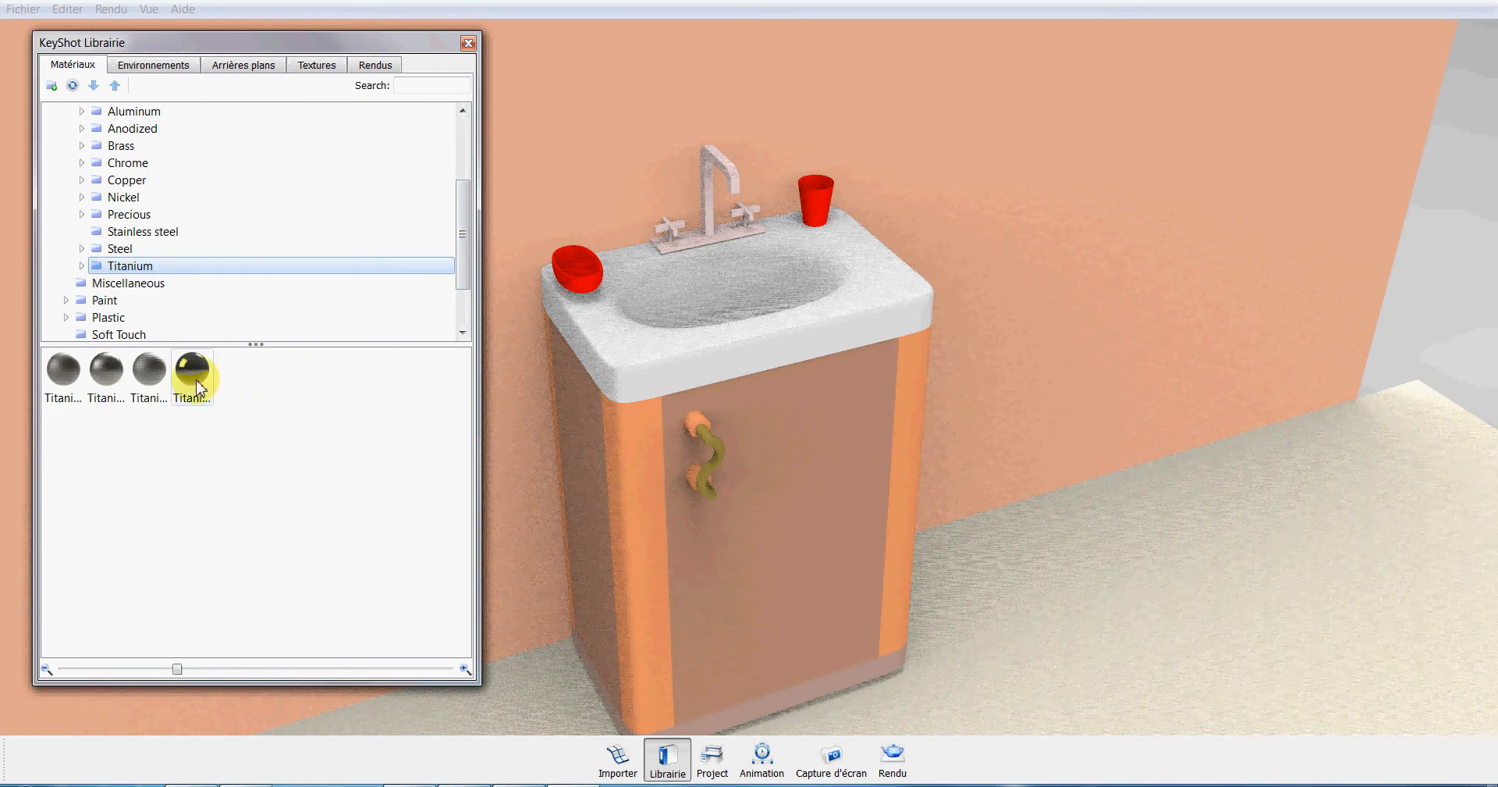
drag(200, 380, 714, 226)
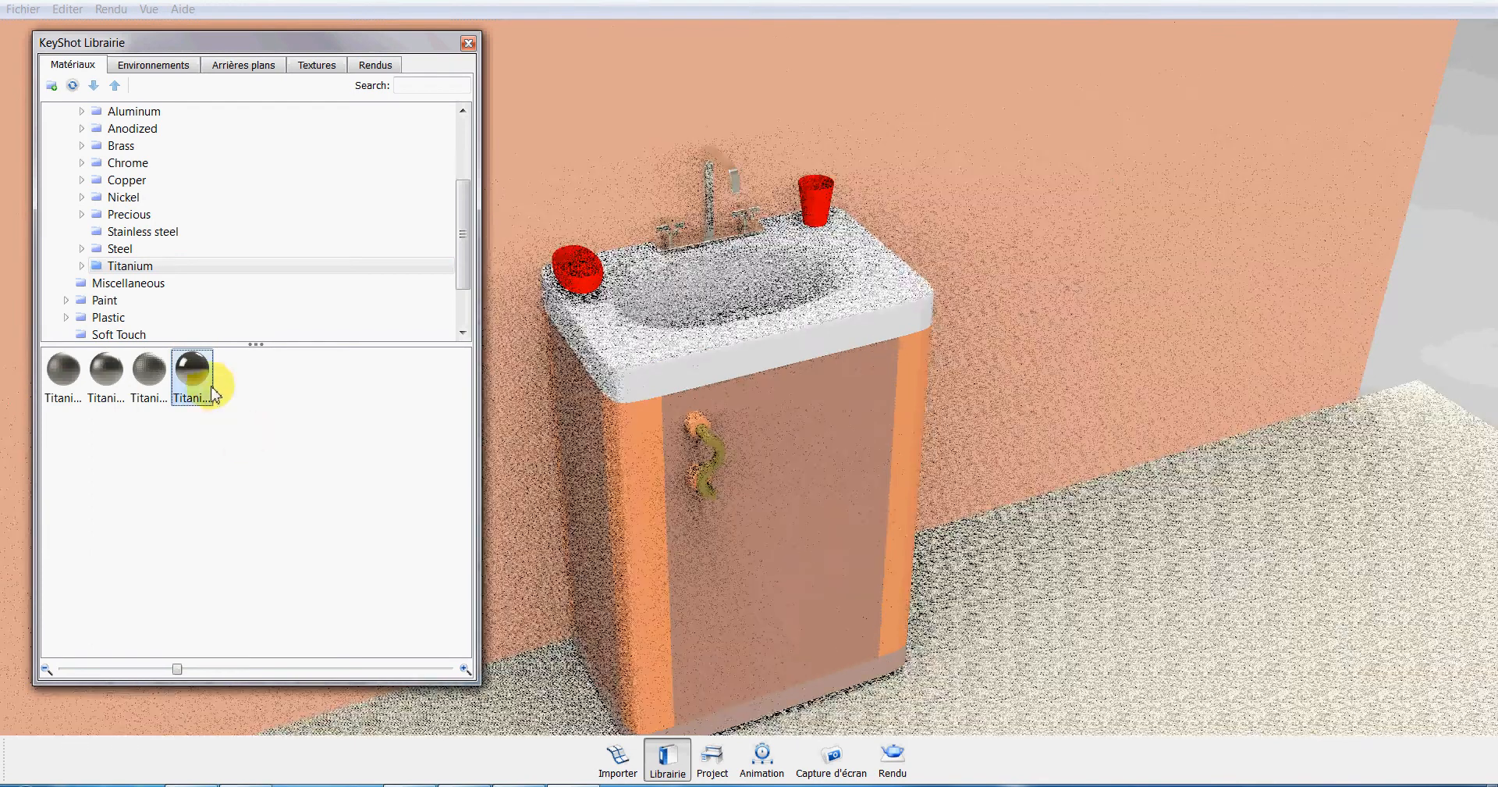
drag(201, 377, 714, 449)
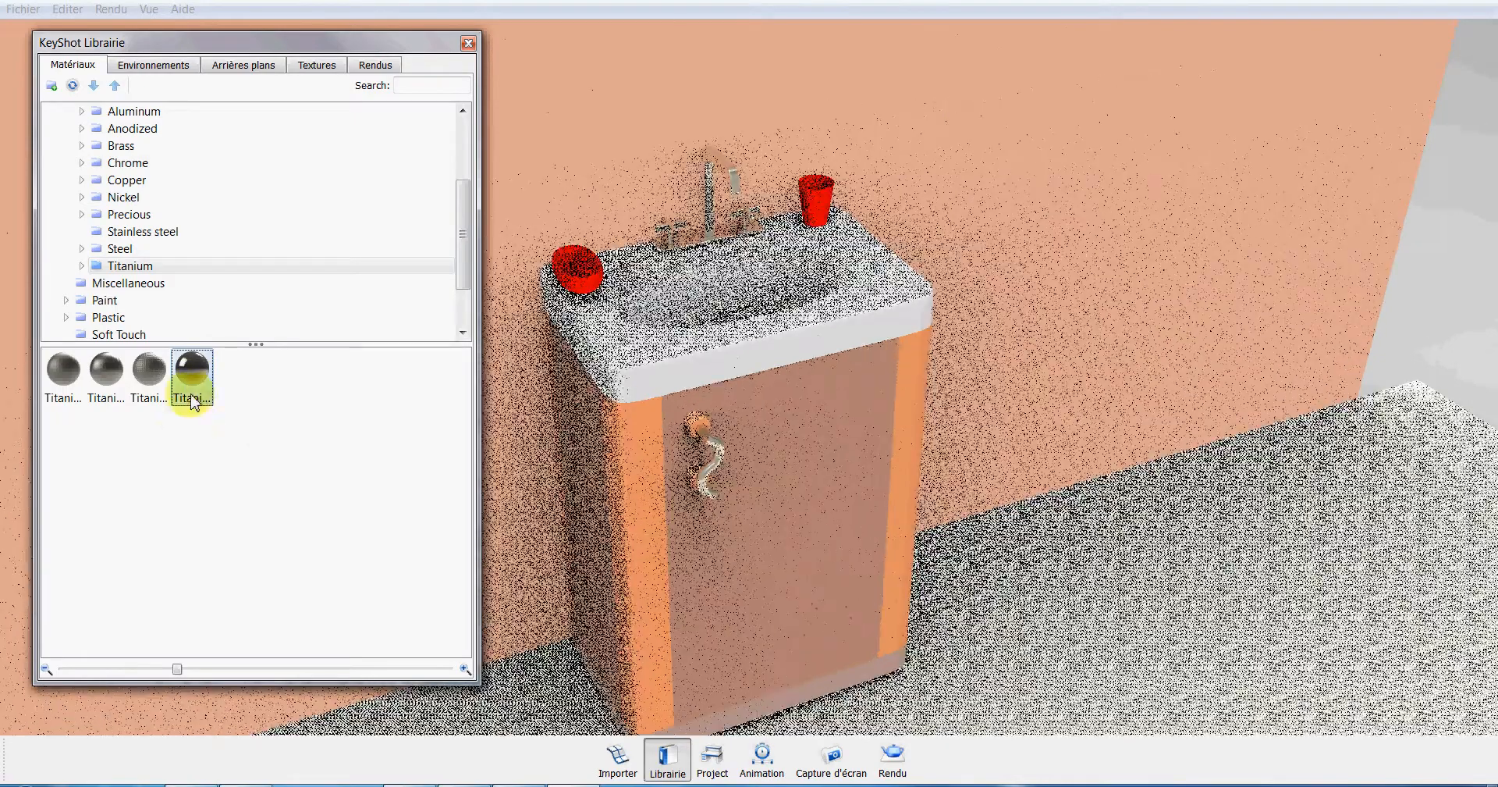
drag(380, 484, 839, 679)
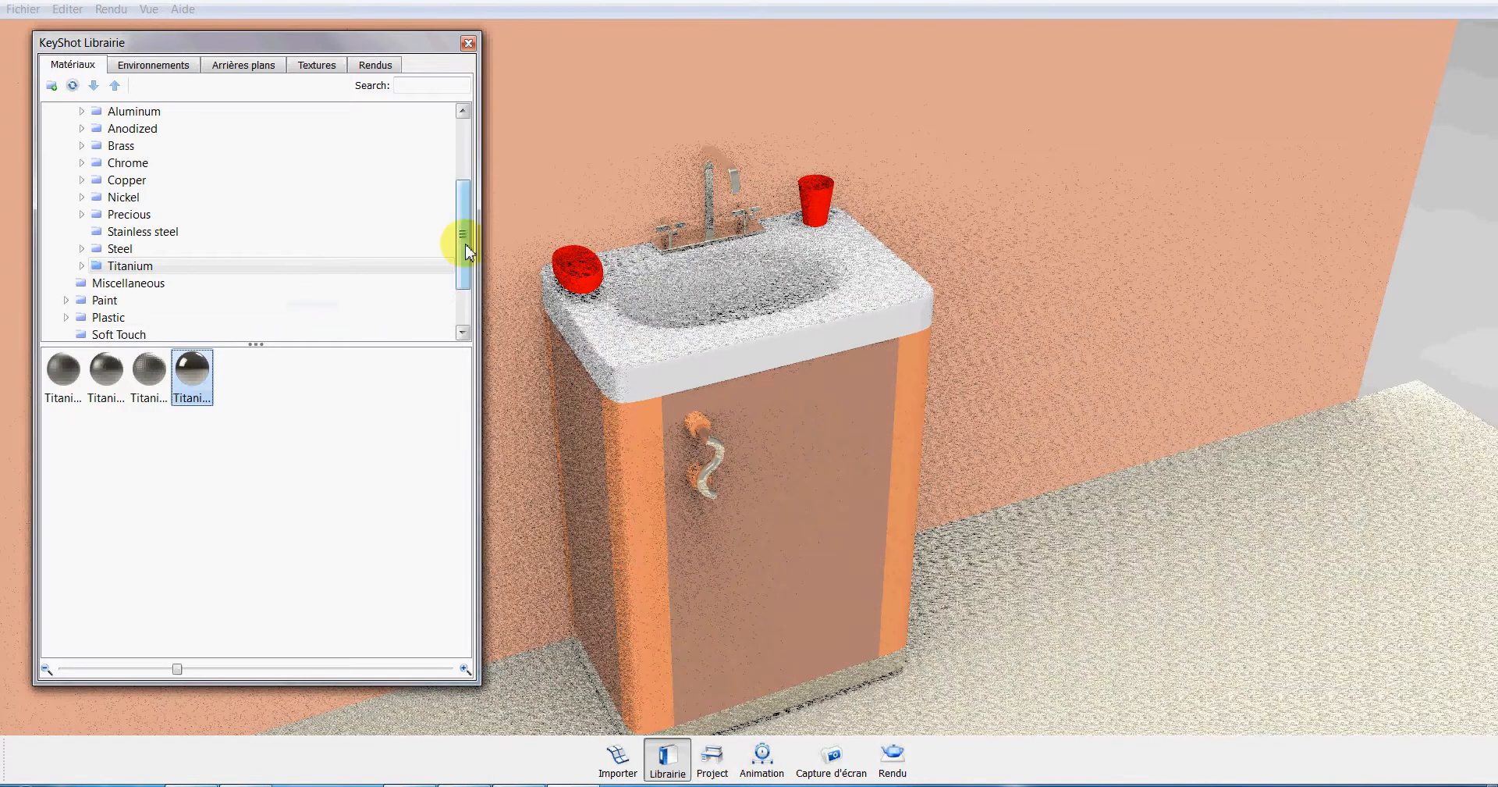
Apply the Polished Red Oak wood material to the cabinet's corner posts and handle collars.
drag(464, 243, 463, 311)
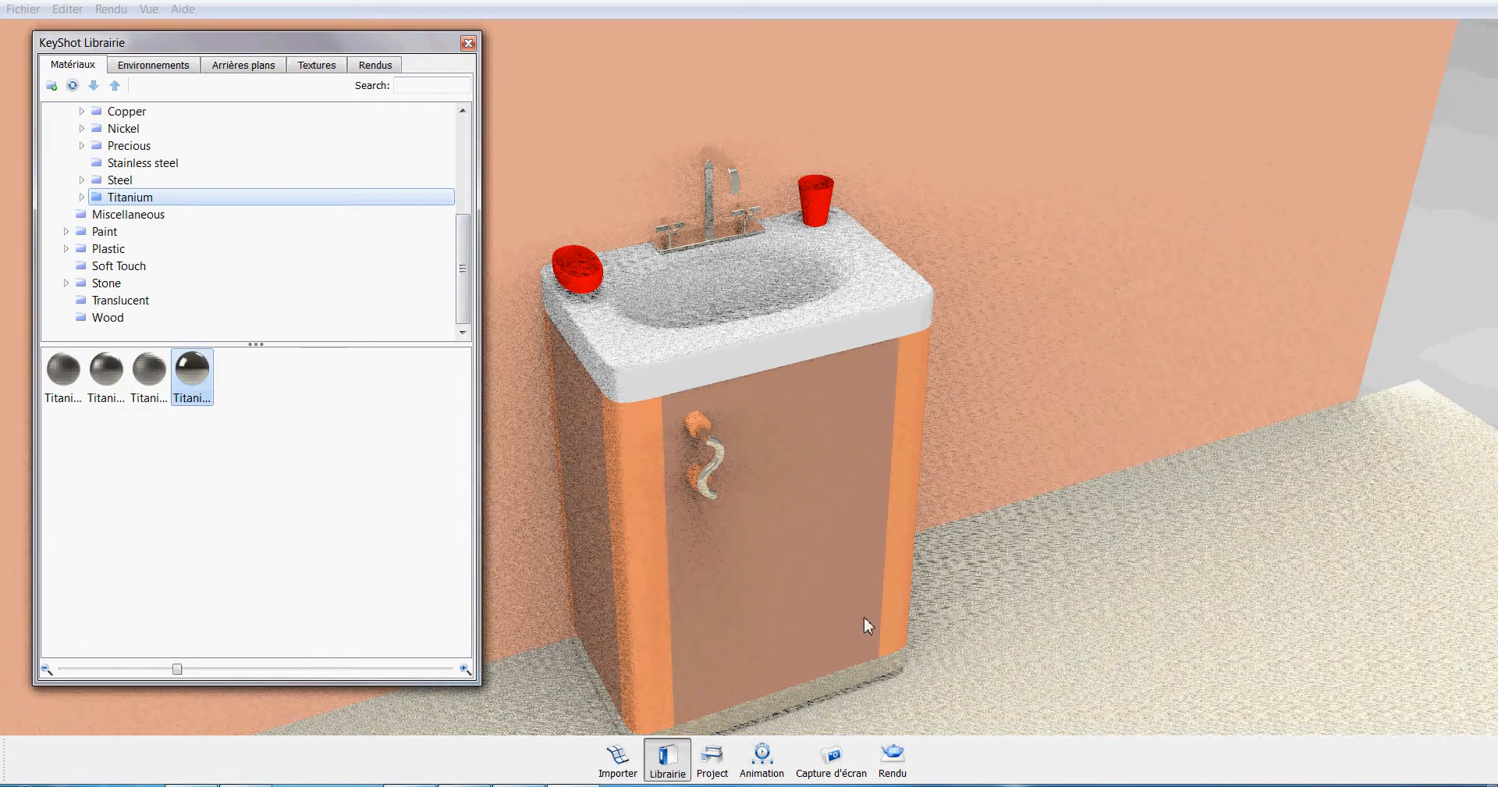
click(107, 319)
drag(66, 433, 651, 533)
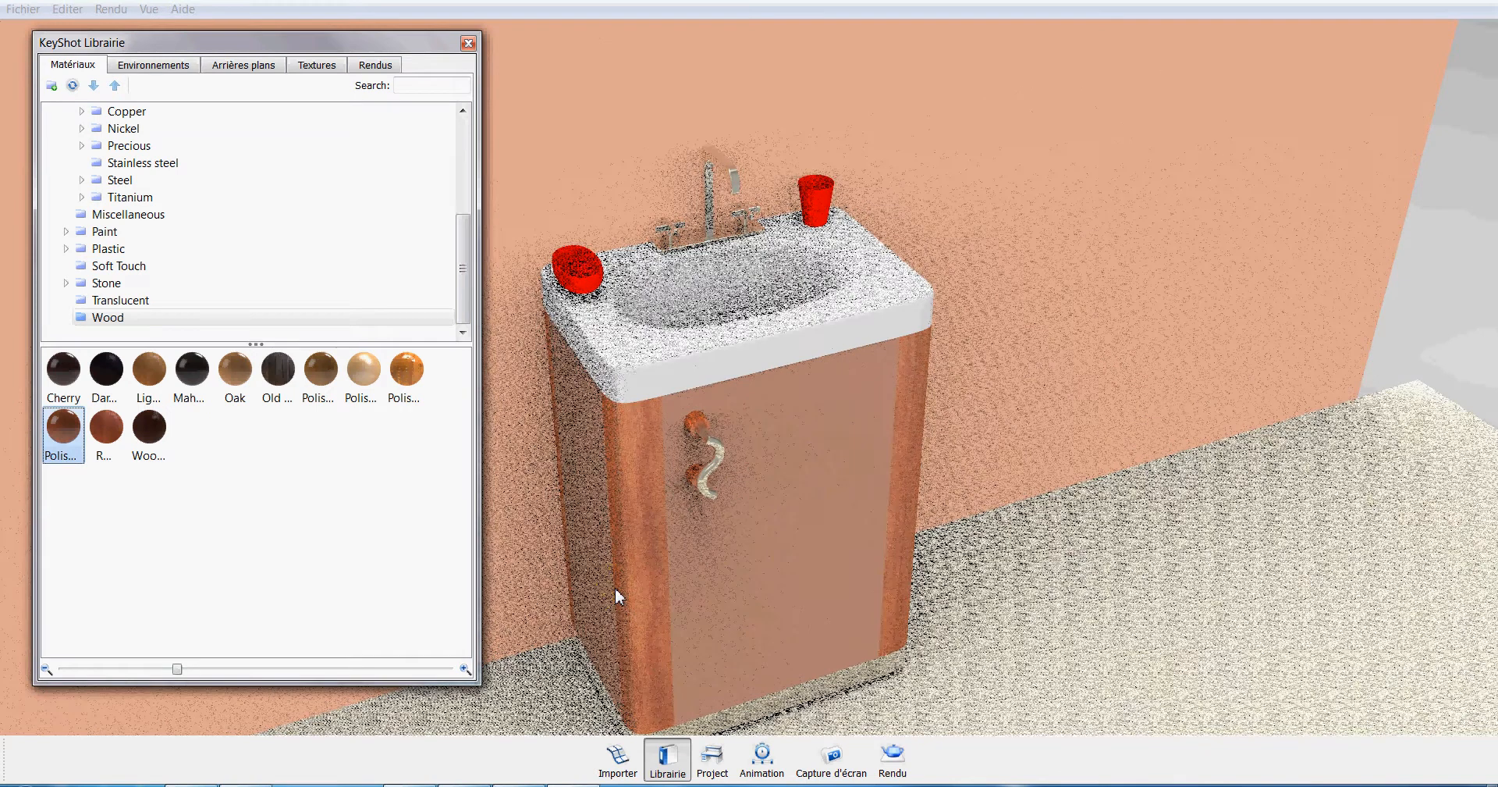
Apply the shiny lime-green plastic material to the bowl and the cup on the washbasin.
click(224, 248)
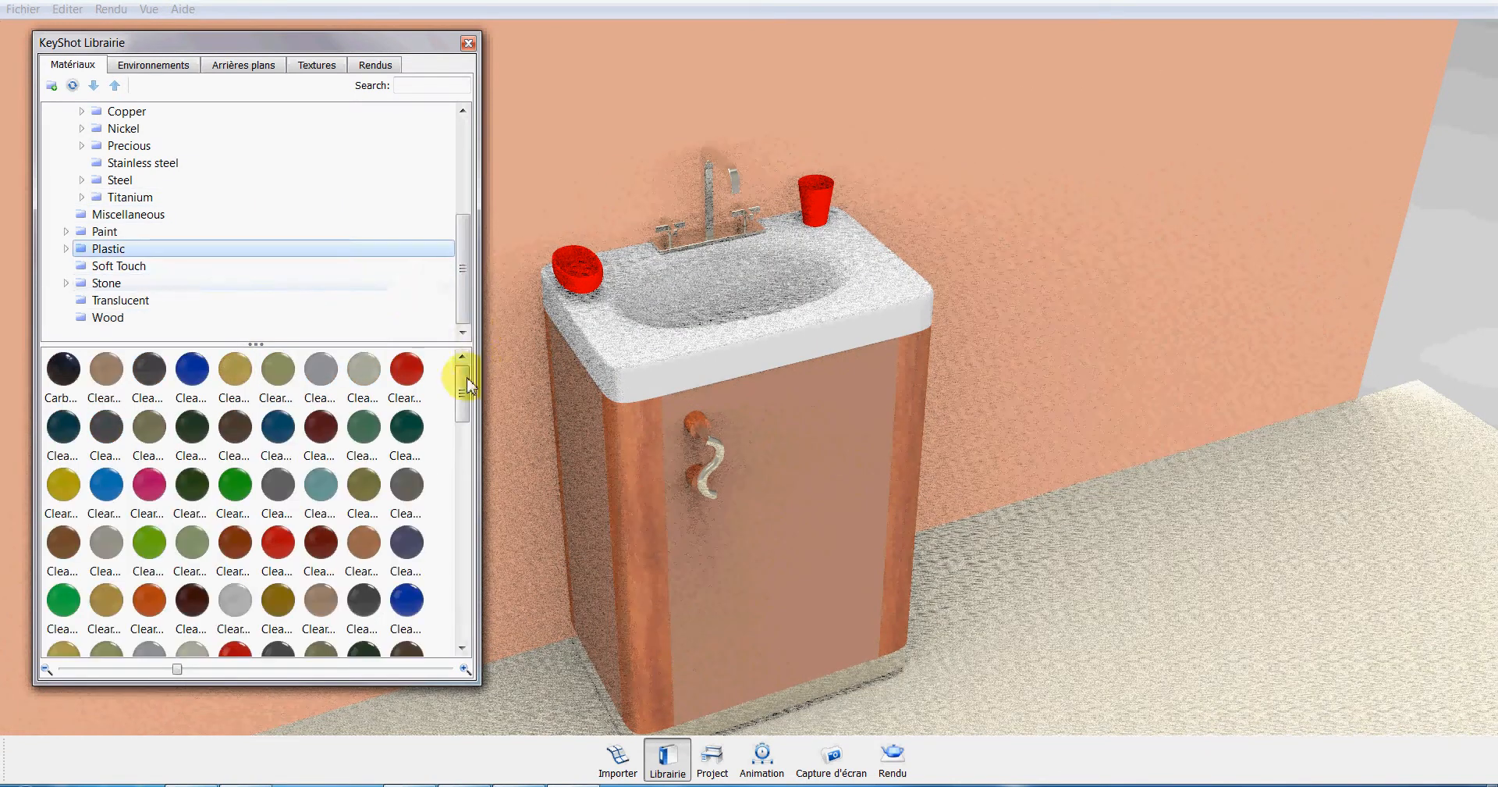
drag(467, 383, 474, 610)
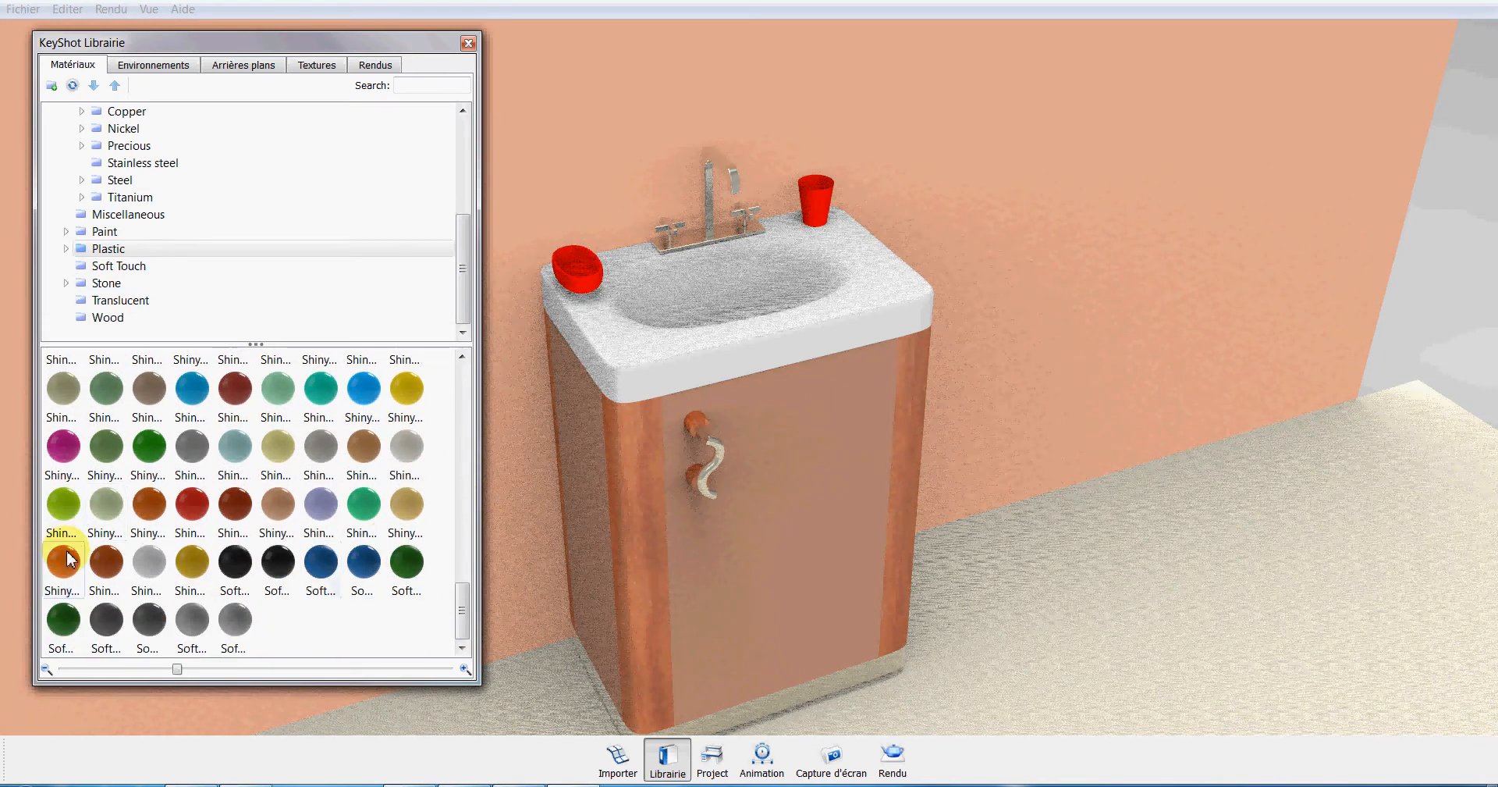
drag(64, 504, 574, 283)
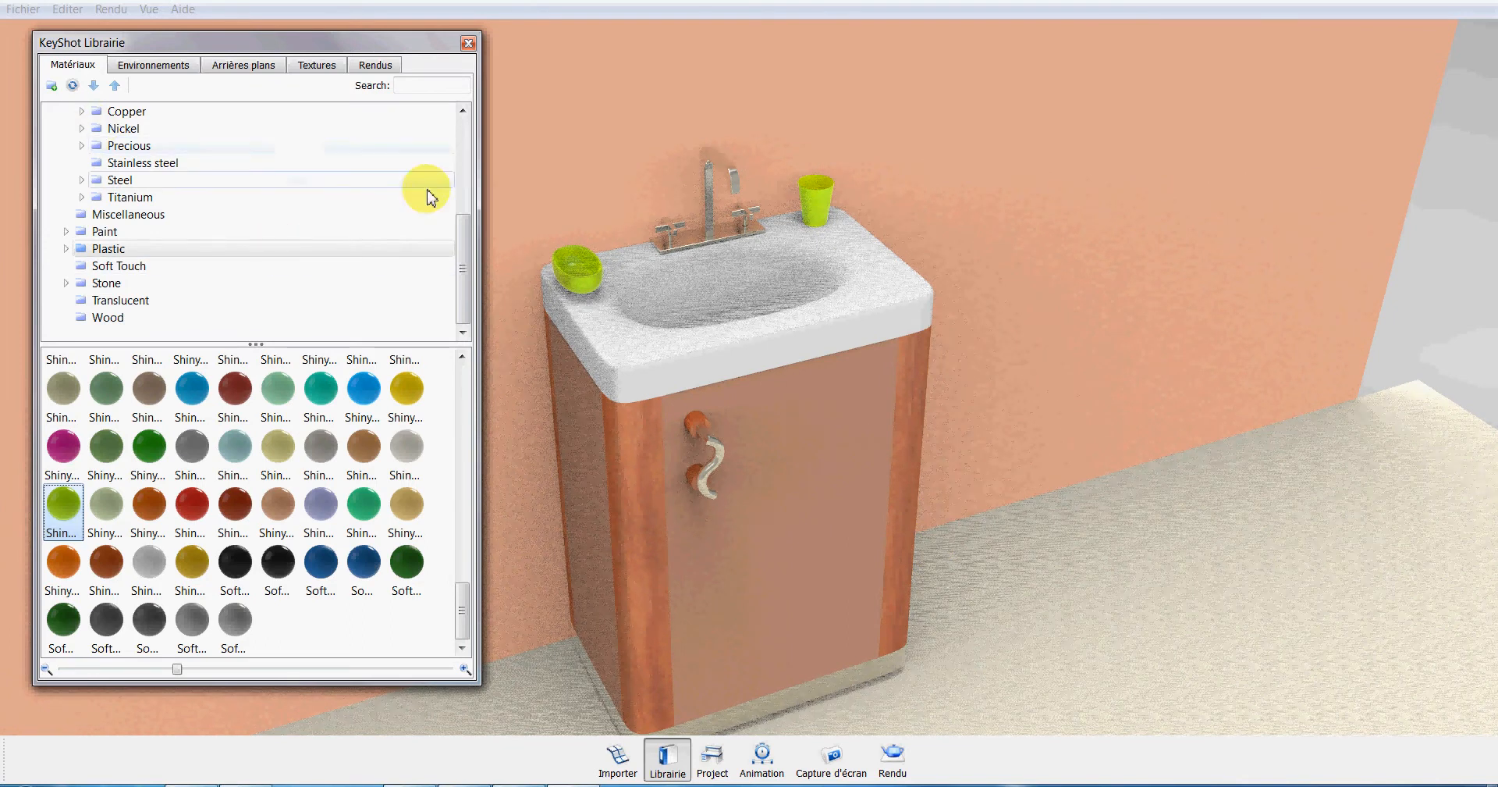
Apply the Aluminum circular mesh material to the cabinet's front and side panels.
drag(462, 251, 465, 142)
click(132, 231)
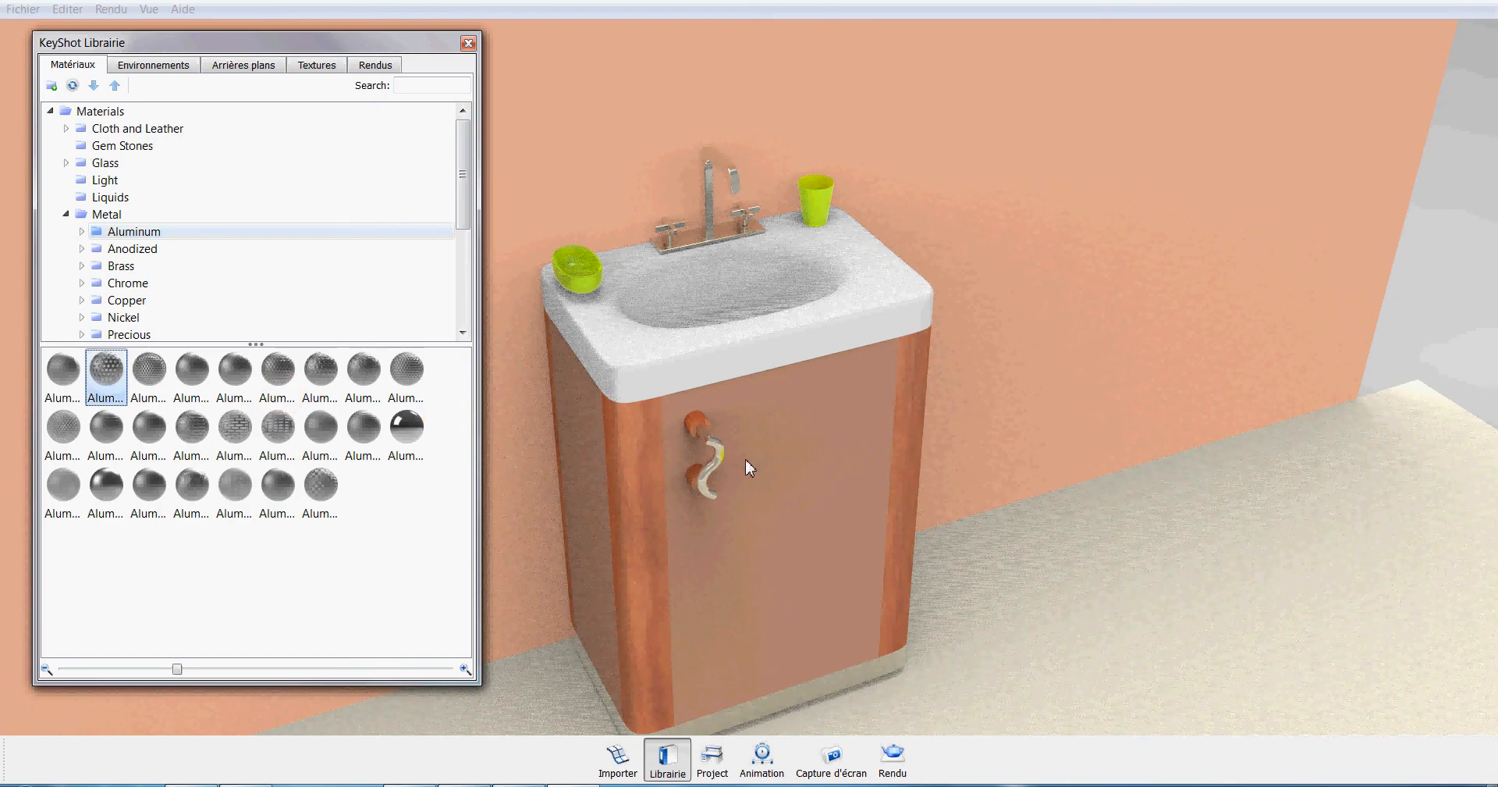
drag(746, 462, 749, 464)
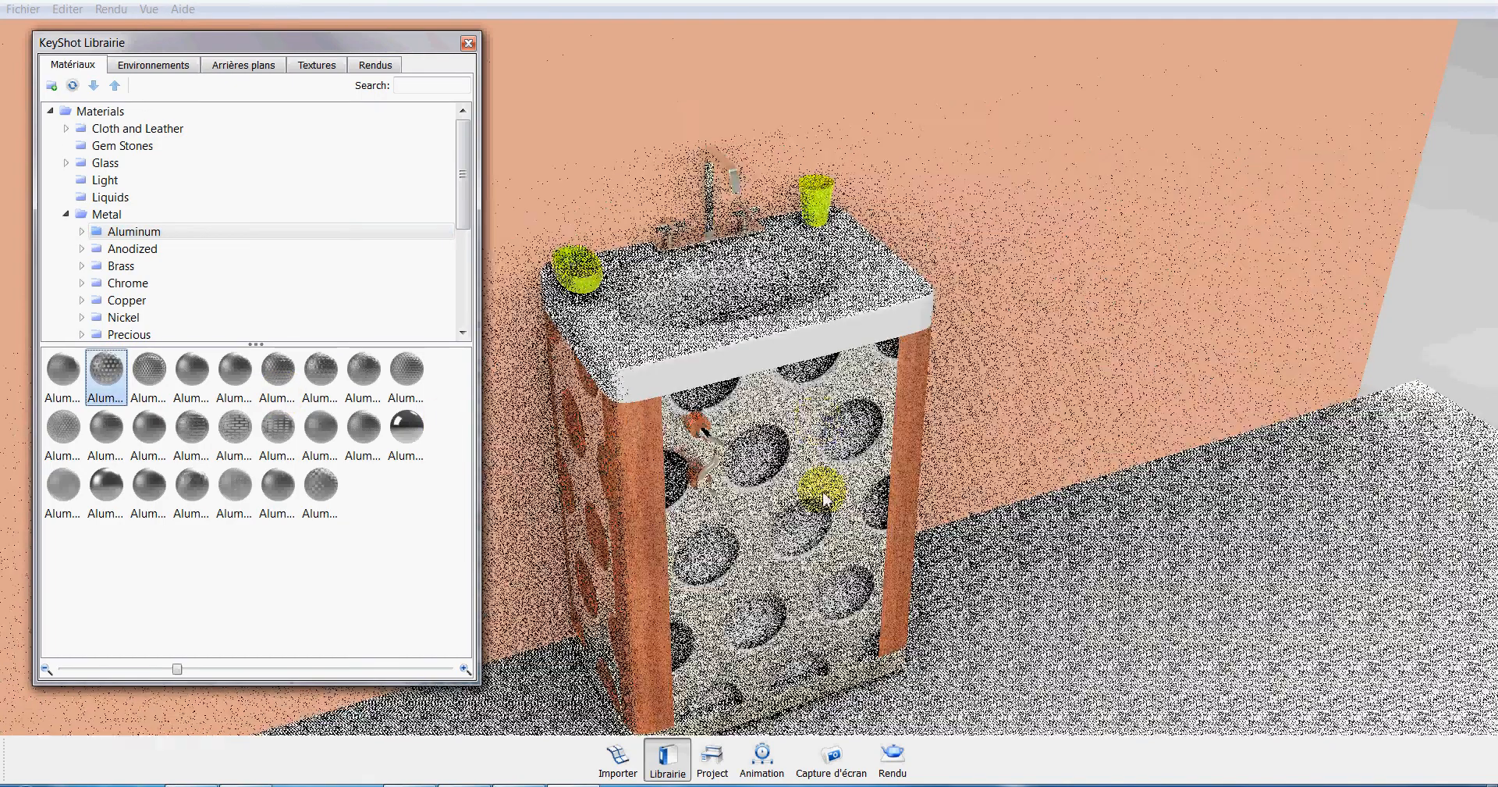
Edit the cabinet panels' circular mesh material and set its opacity texture scale to 0.070.
right_click(811, 458)
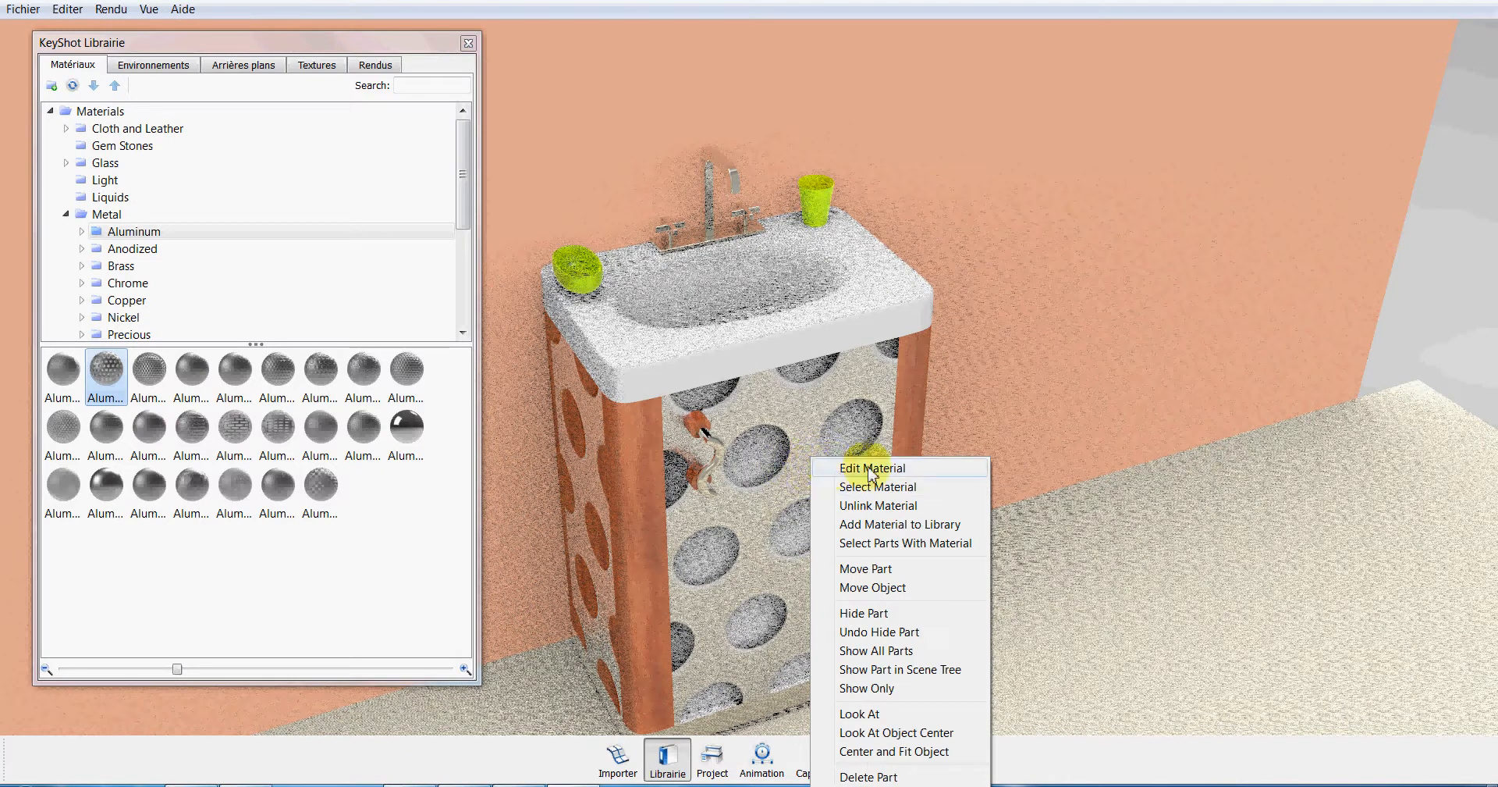
click(905, 468)
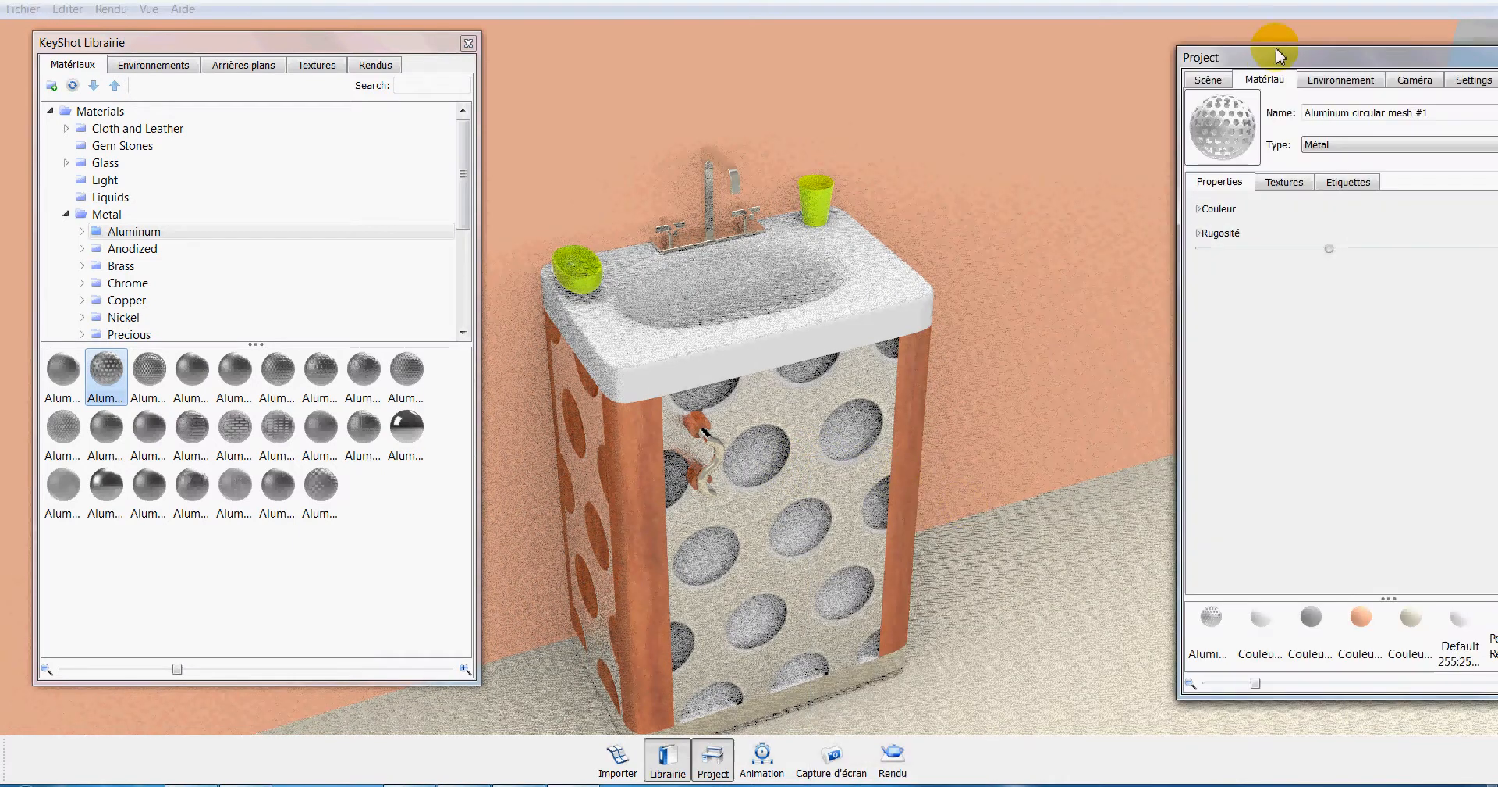
drag(1278, 56, 1123, 60)
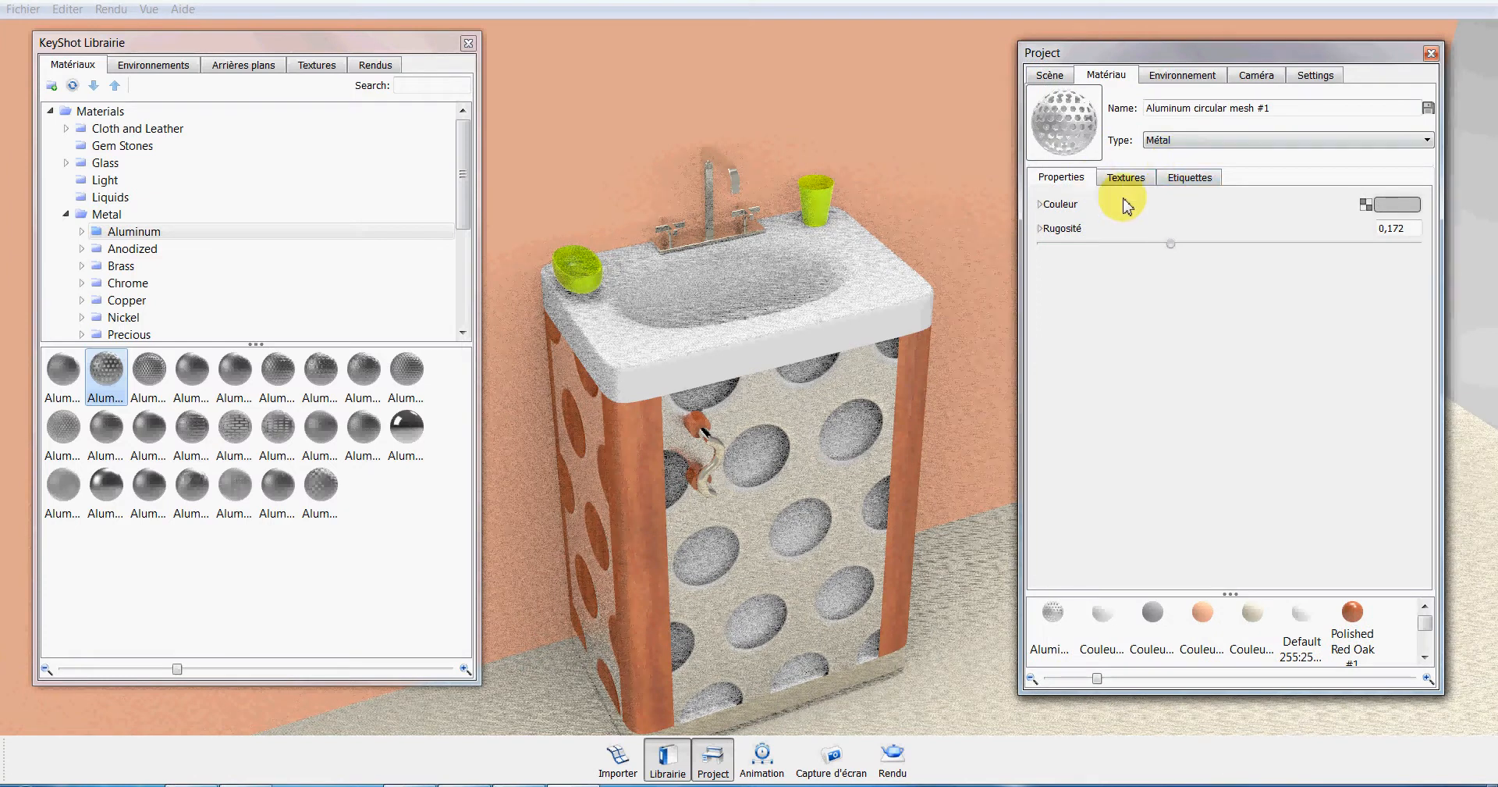
click(1126, 183)
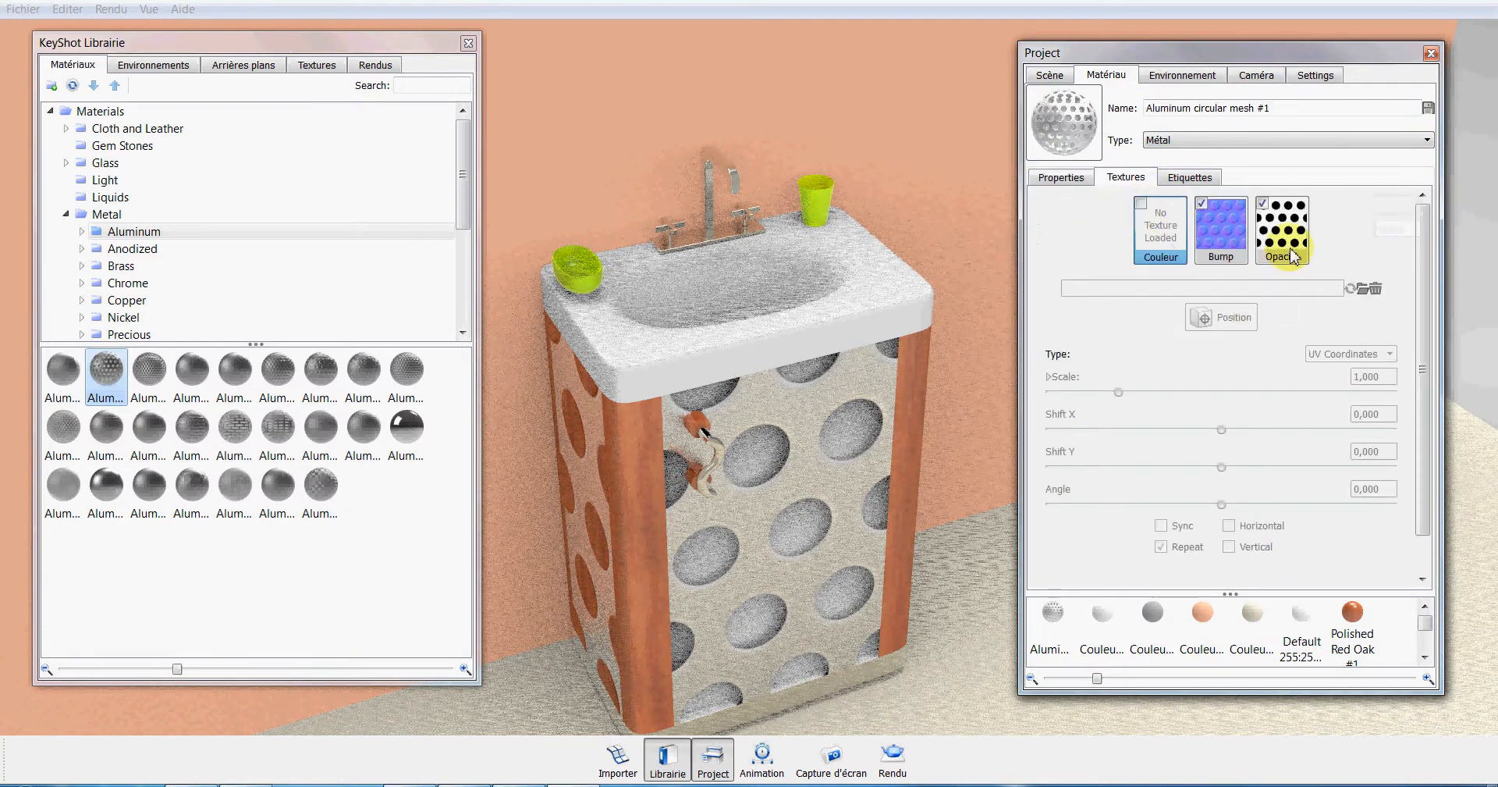
click(1284, 234)
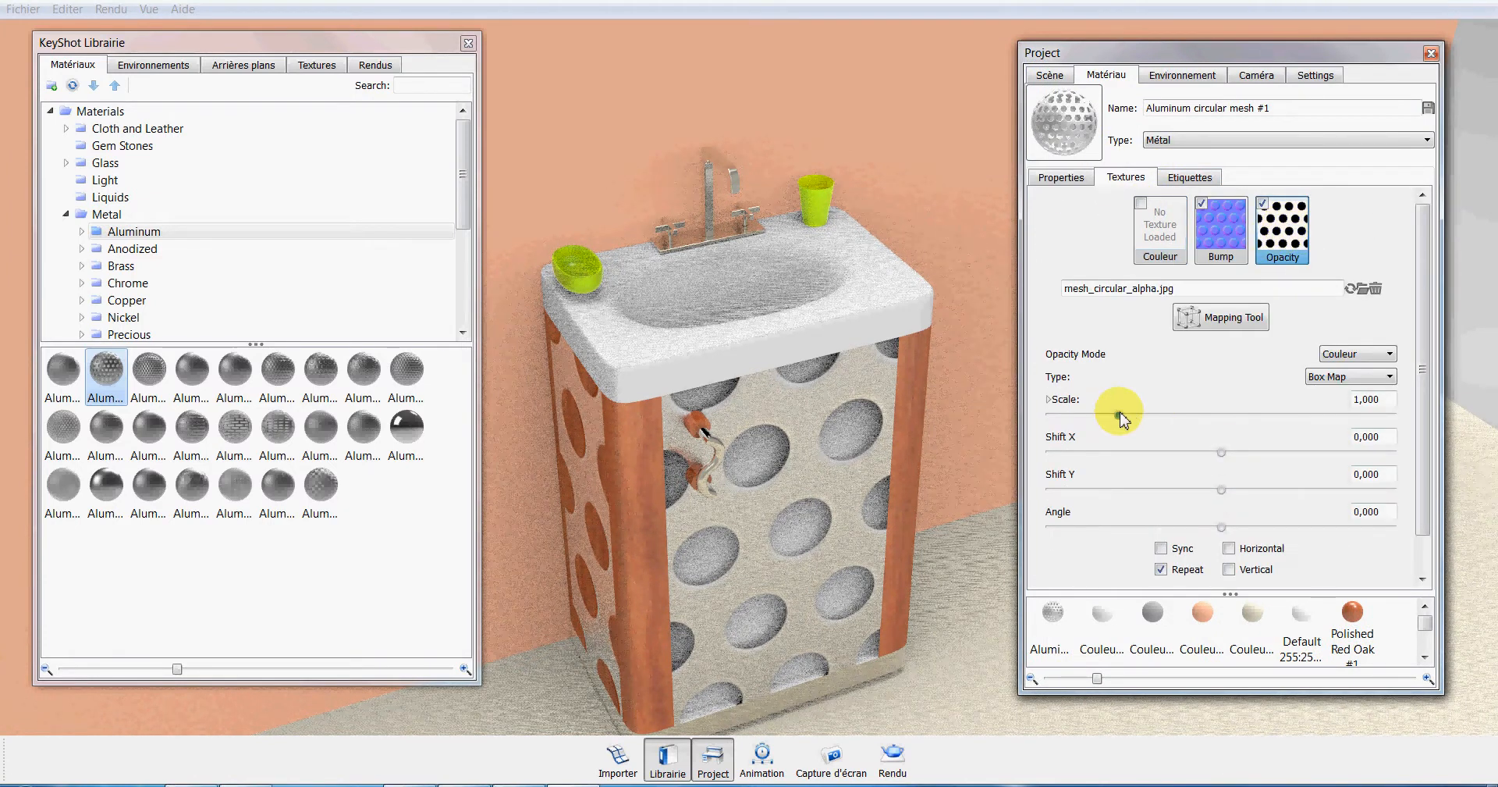
drag(1114, 420, 1059, 418)
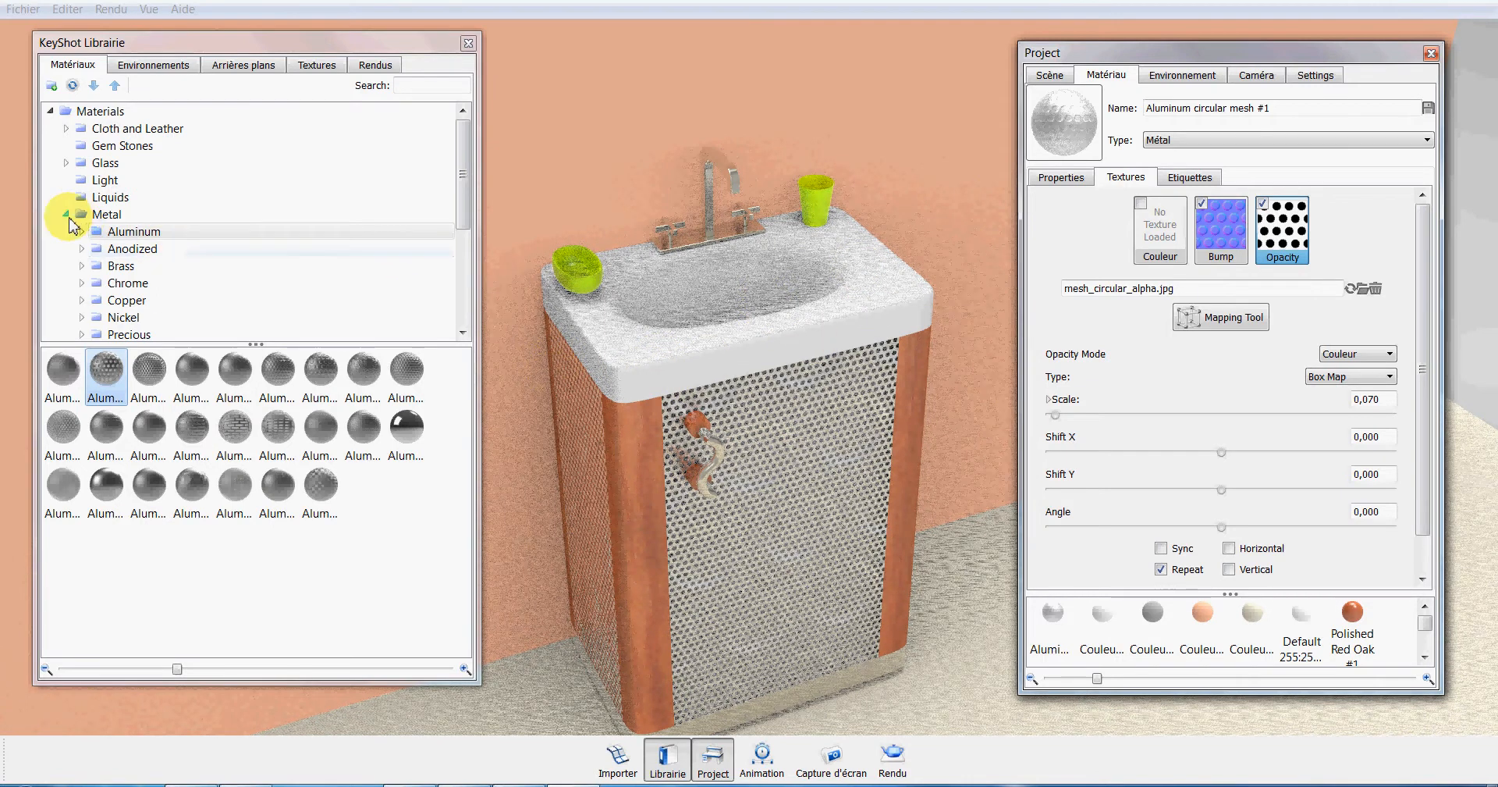
Apply the plain Porcelain material from the synthetic stone category to the white washbasin top.
click(66, 214)
scroll(462, 269, down, 1)
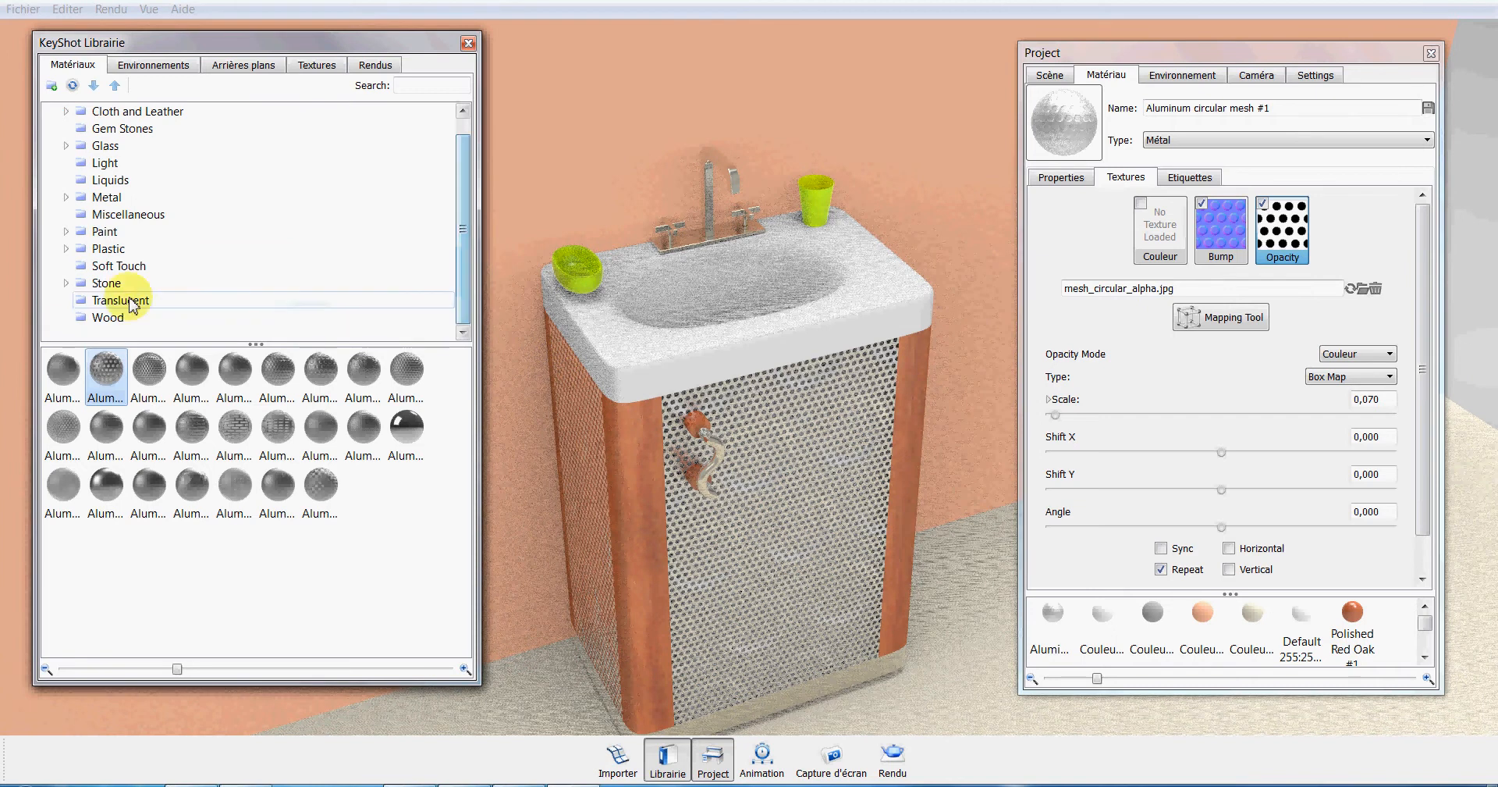
click(66, 283)
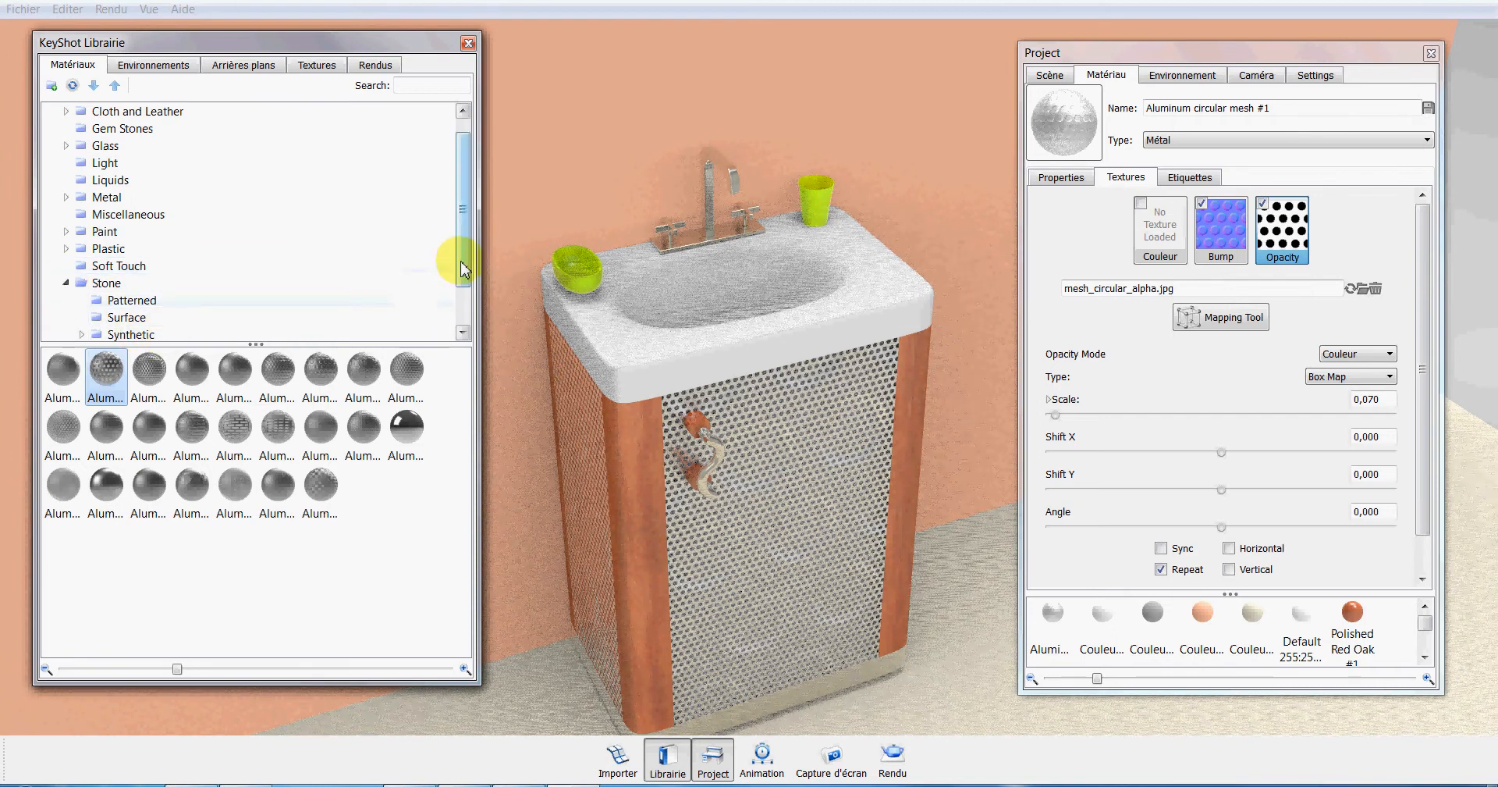
scroll(461, 258, down, 1)
click(138, 285)
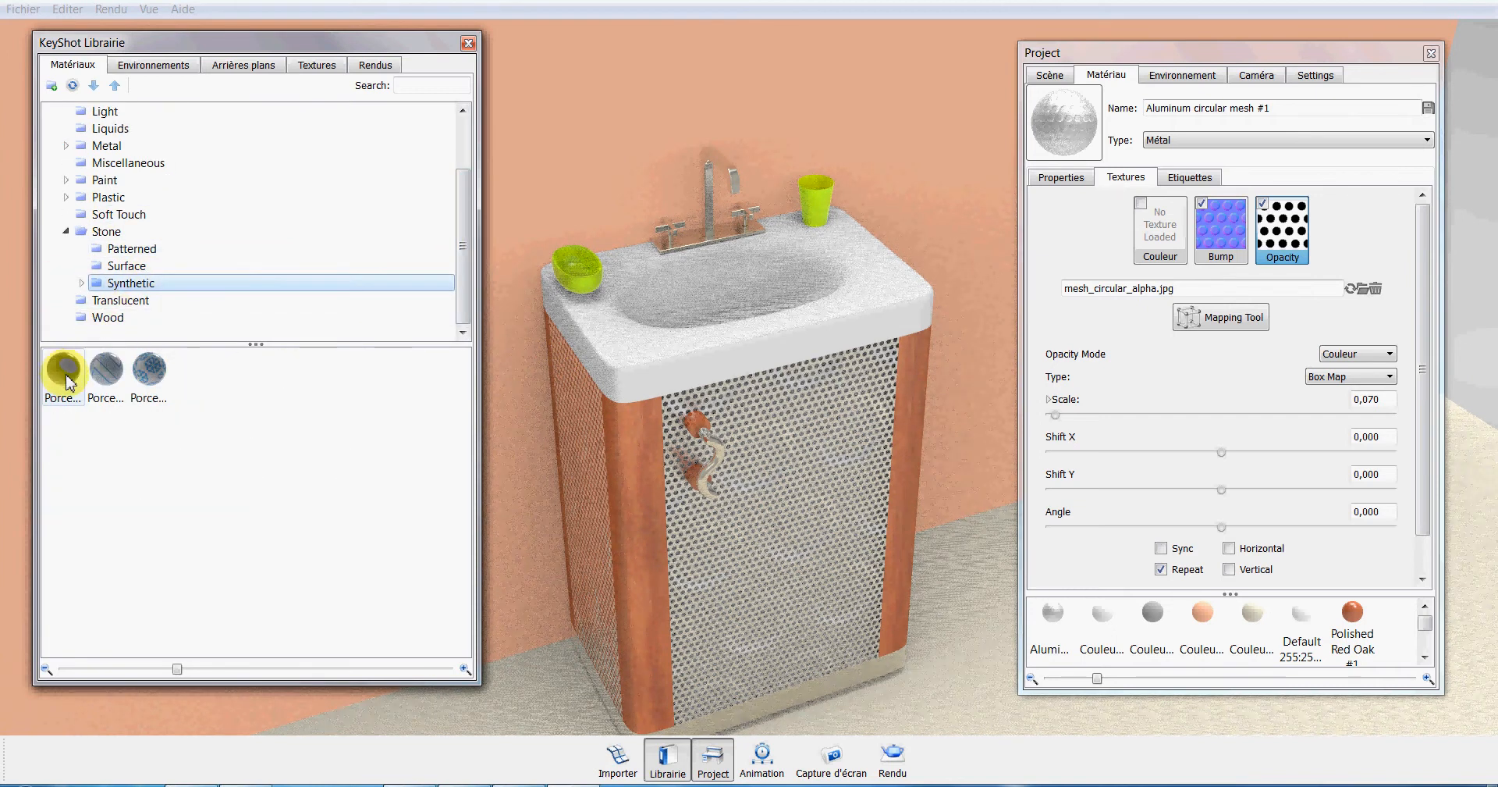
drag(68, 382, 624, 428)
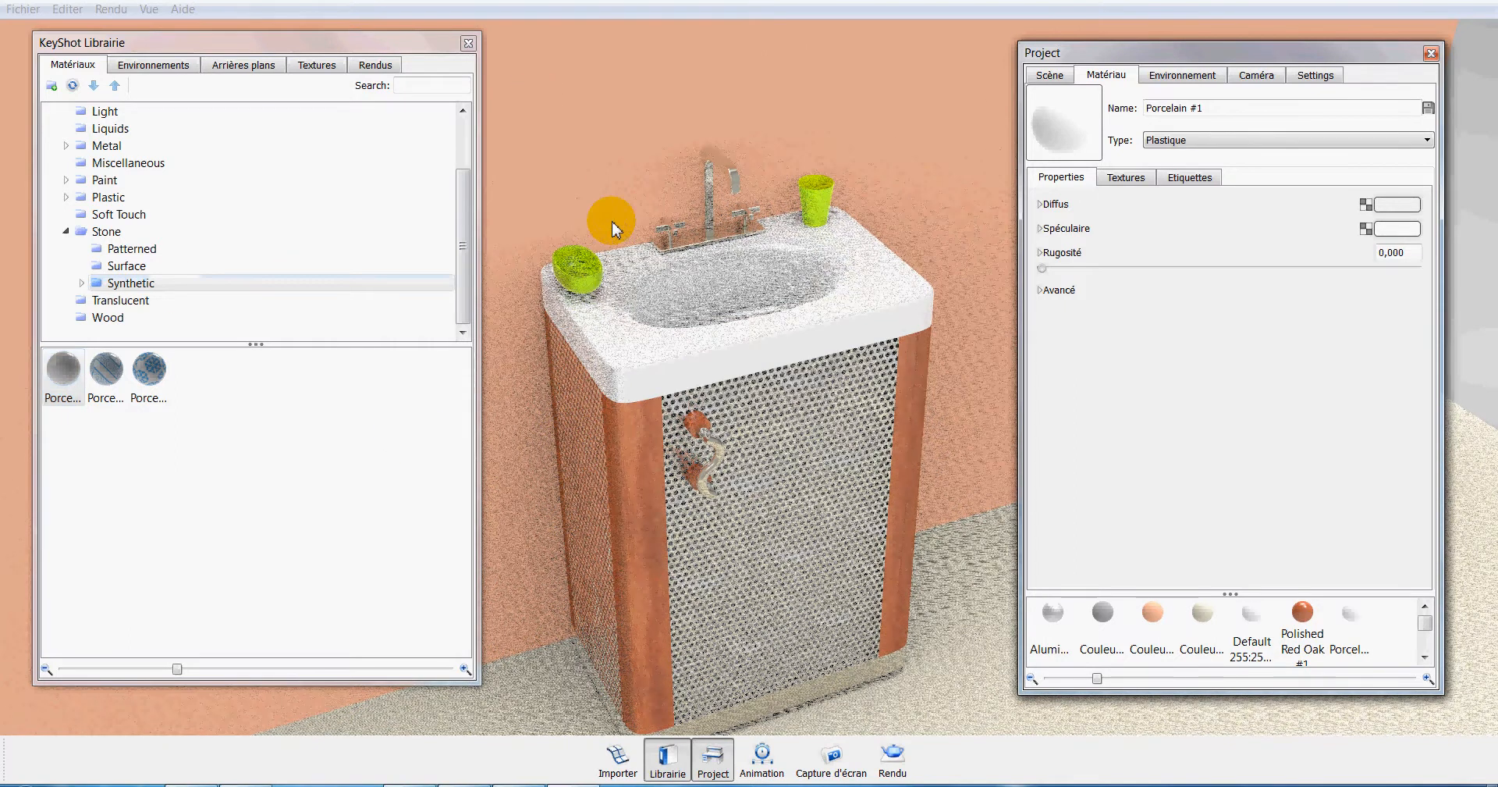
Apply the Bathroom Tile surface stone material to the wall and reduce its texture scale to 0.240.
click(127, 268)
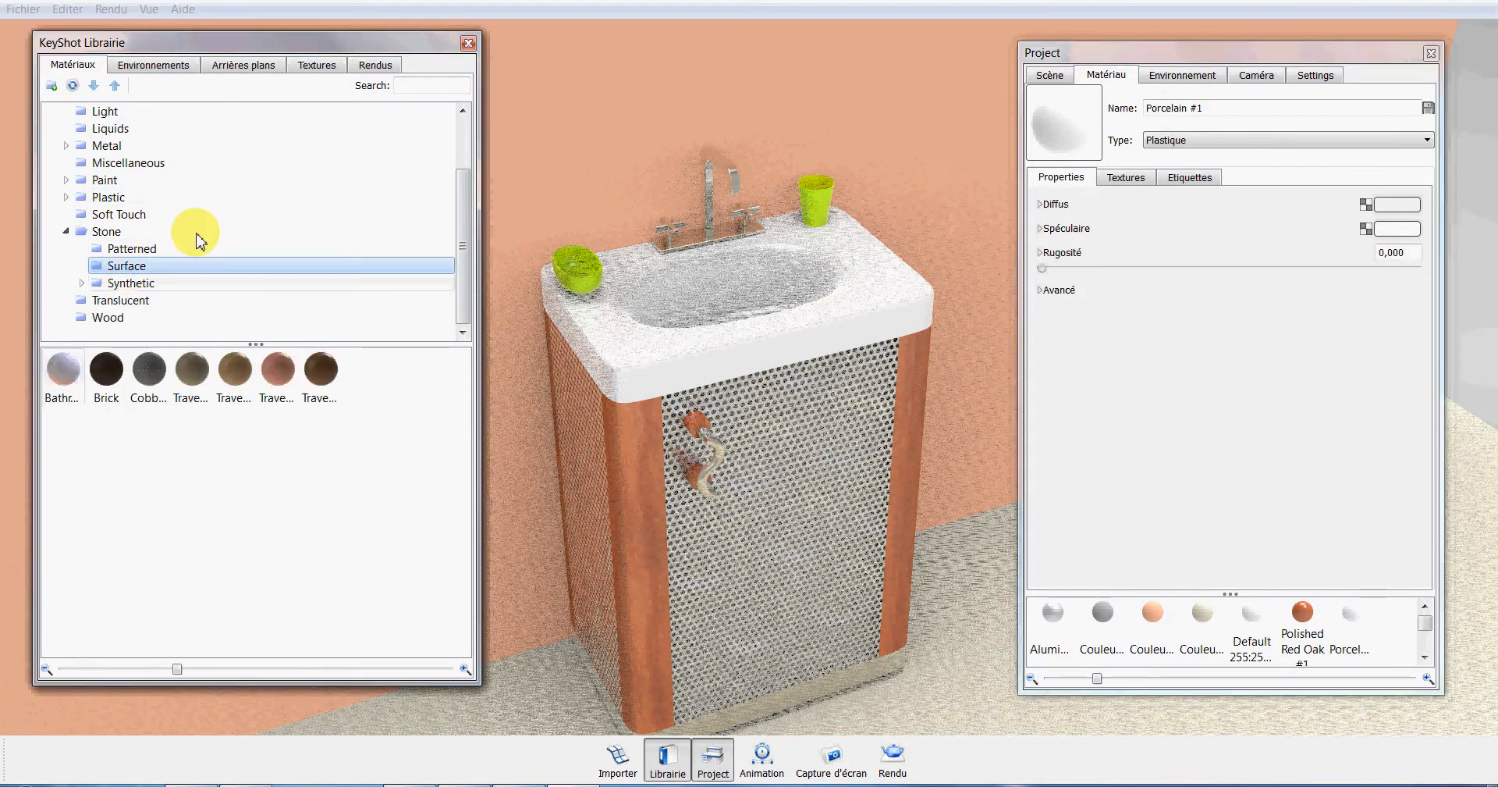
drag(647, 163, 635, 151)
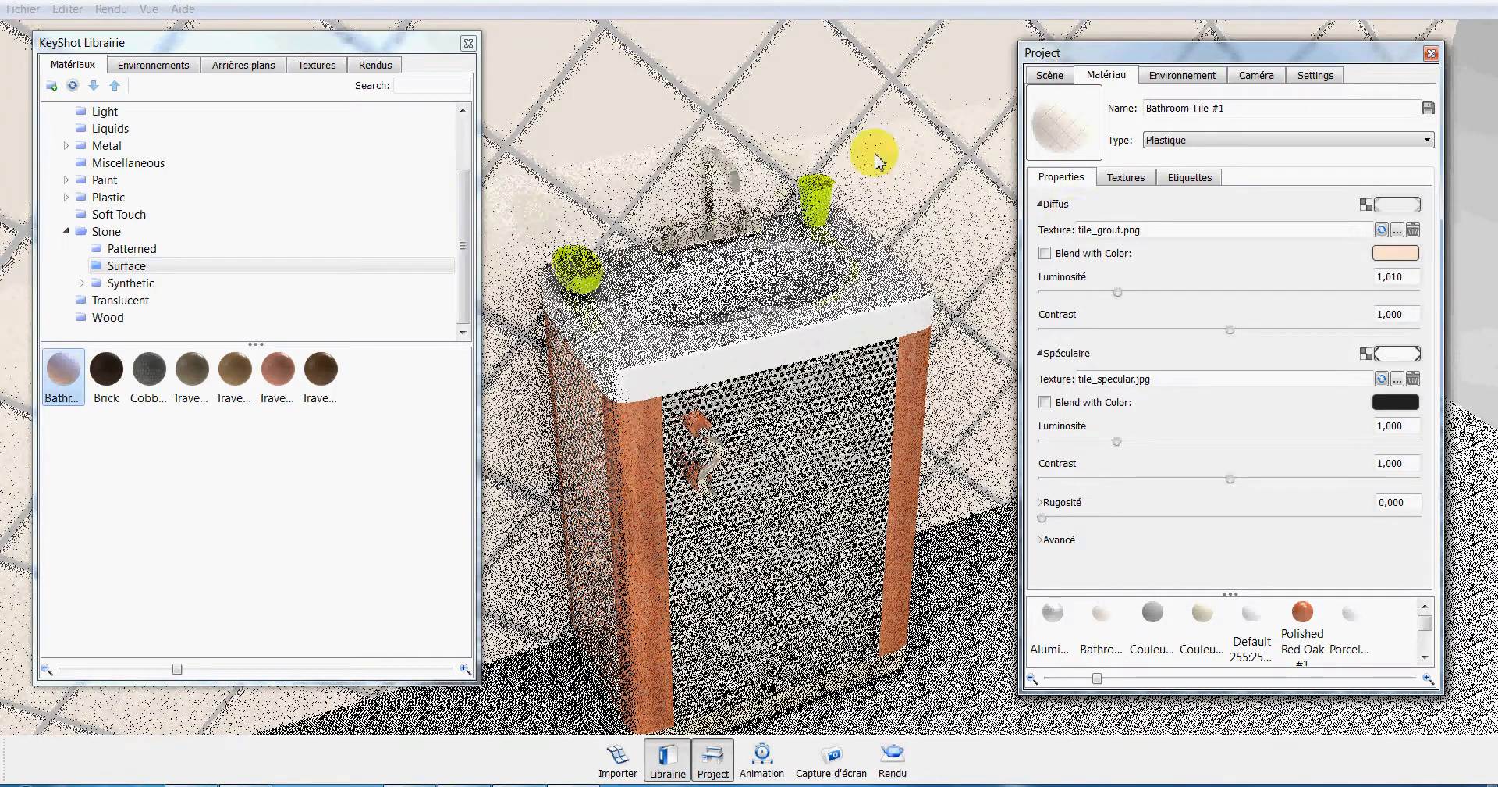
click(1126, 177)
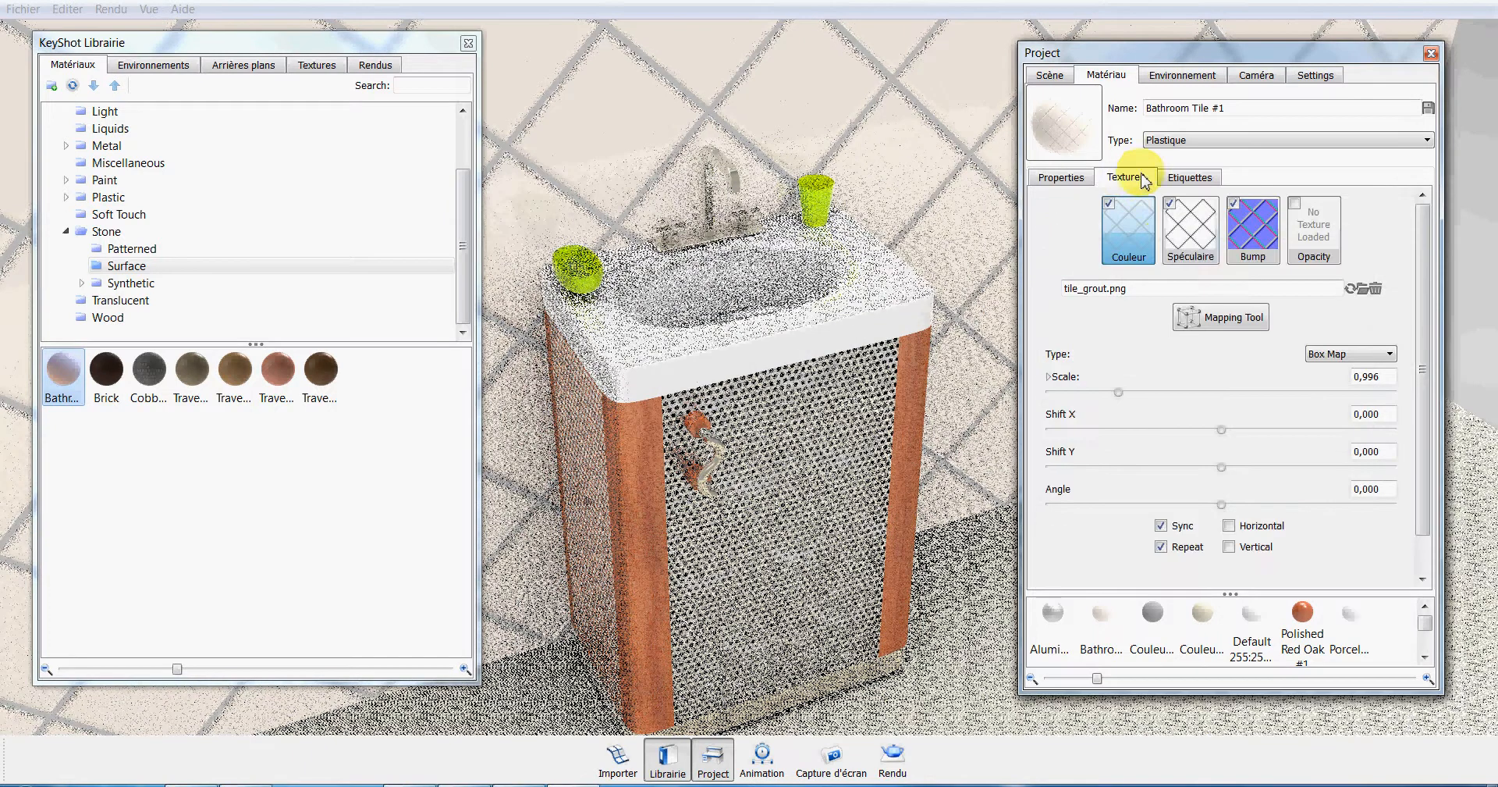
drag(1122, 392, 1071, 398)
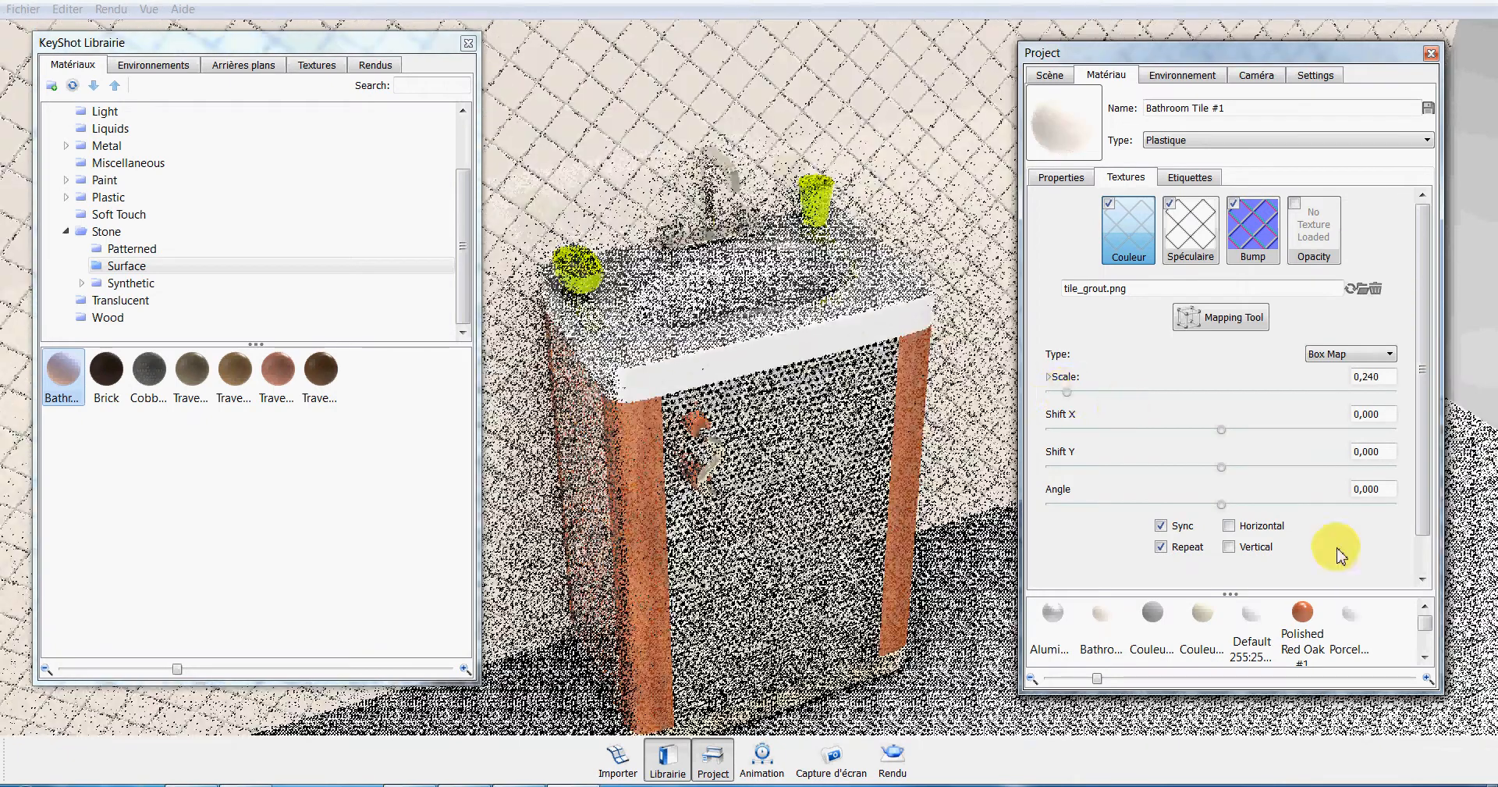
Set the wall tile texture's angle to 45 degrees.
click(1376, 490)
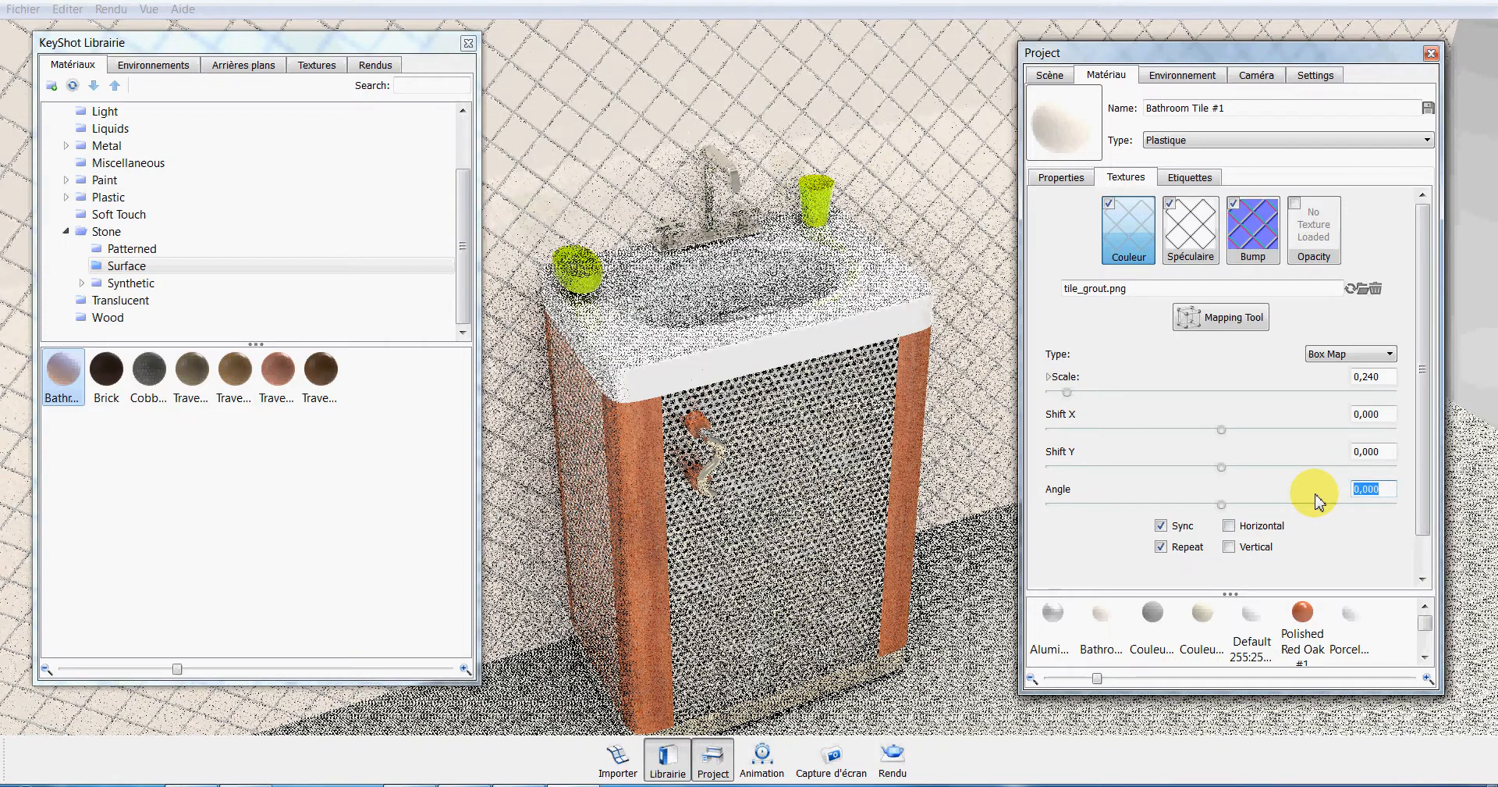
text(45)
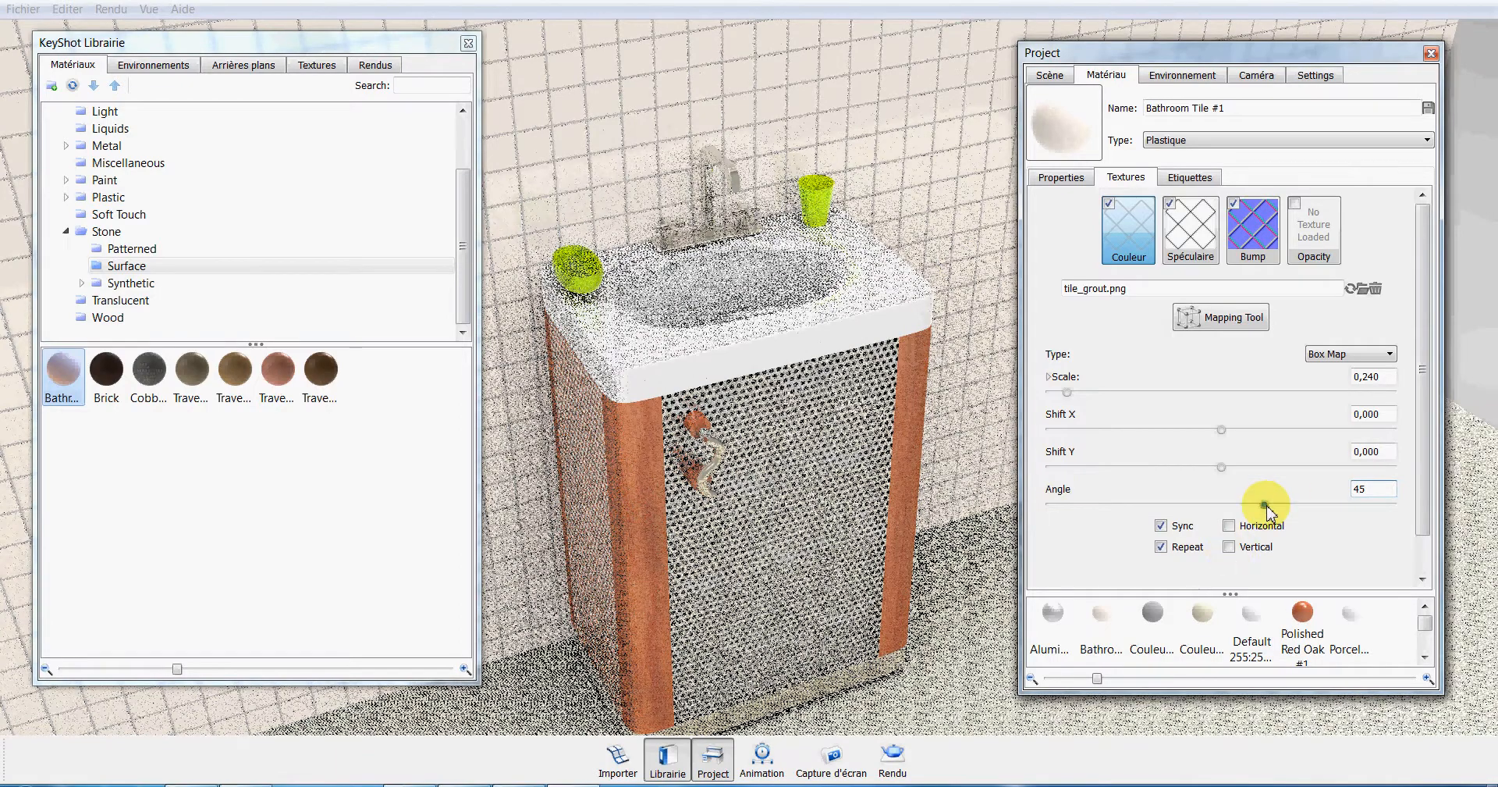
drag(1265, 506, 1286, 504)
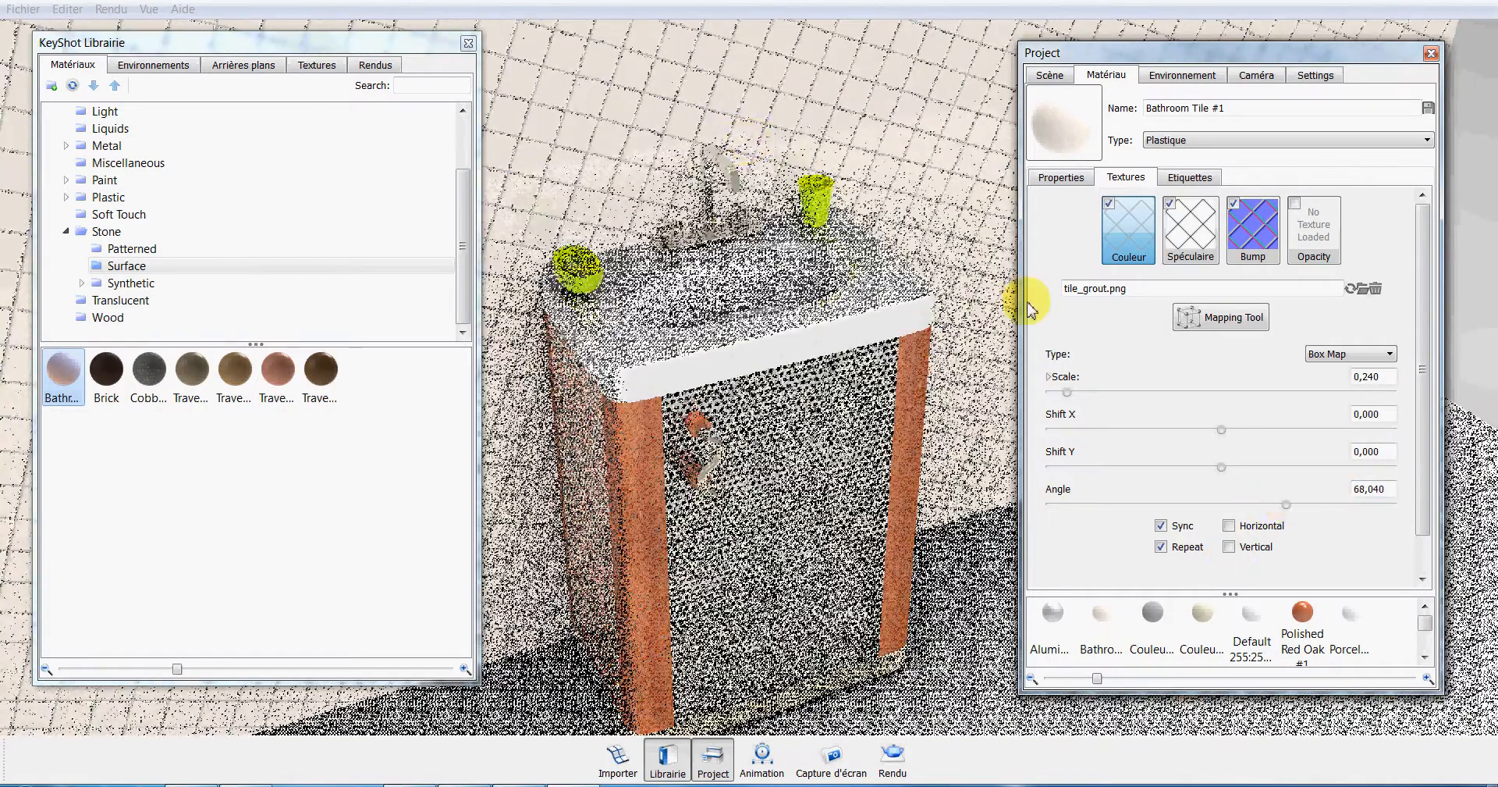
drag(1356, 490, 1407, 490)
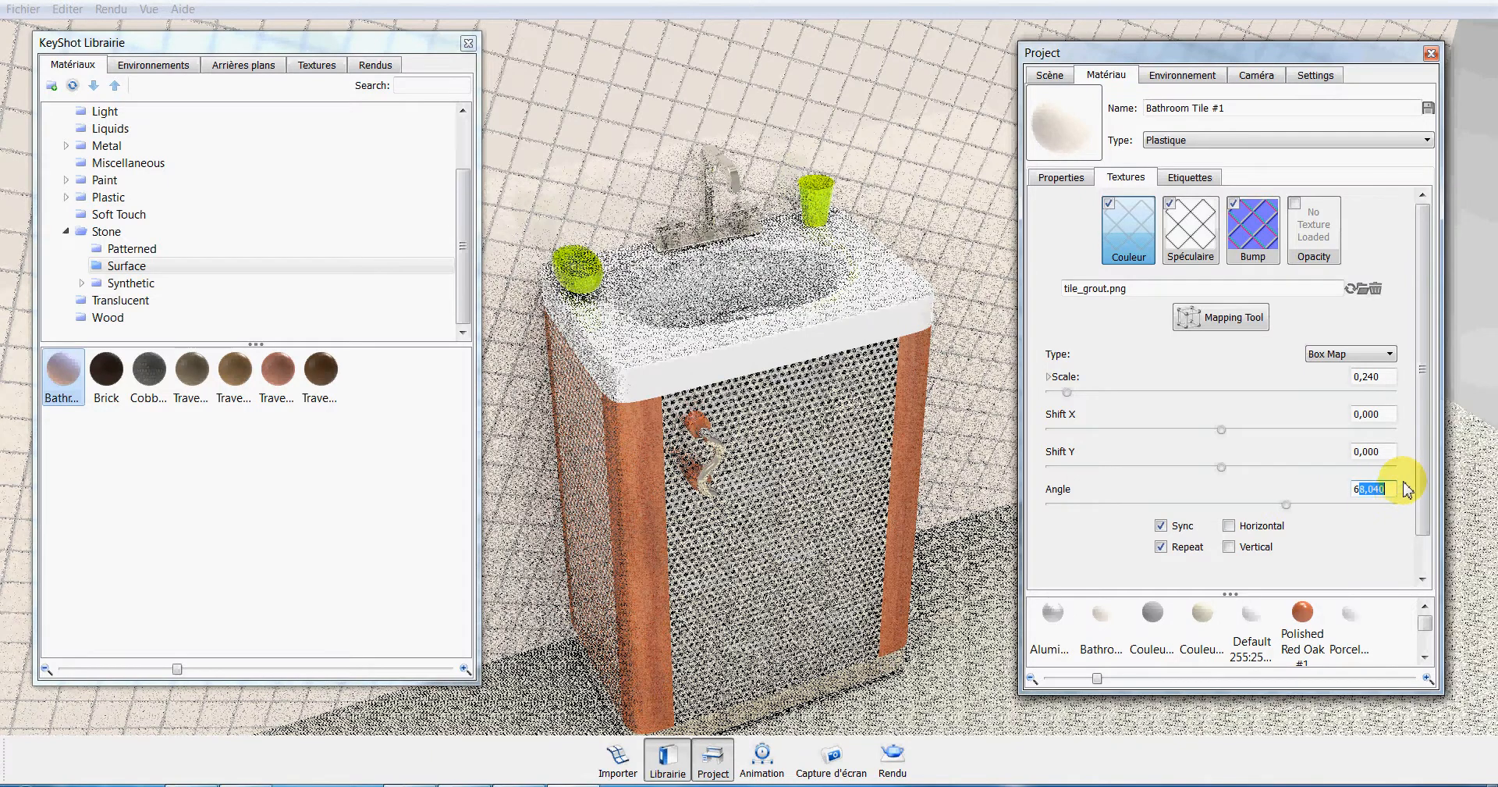
key(BackSpace)
key(BackSpace)
text(45)
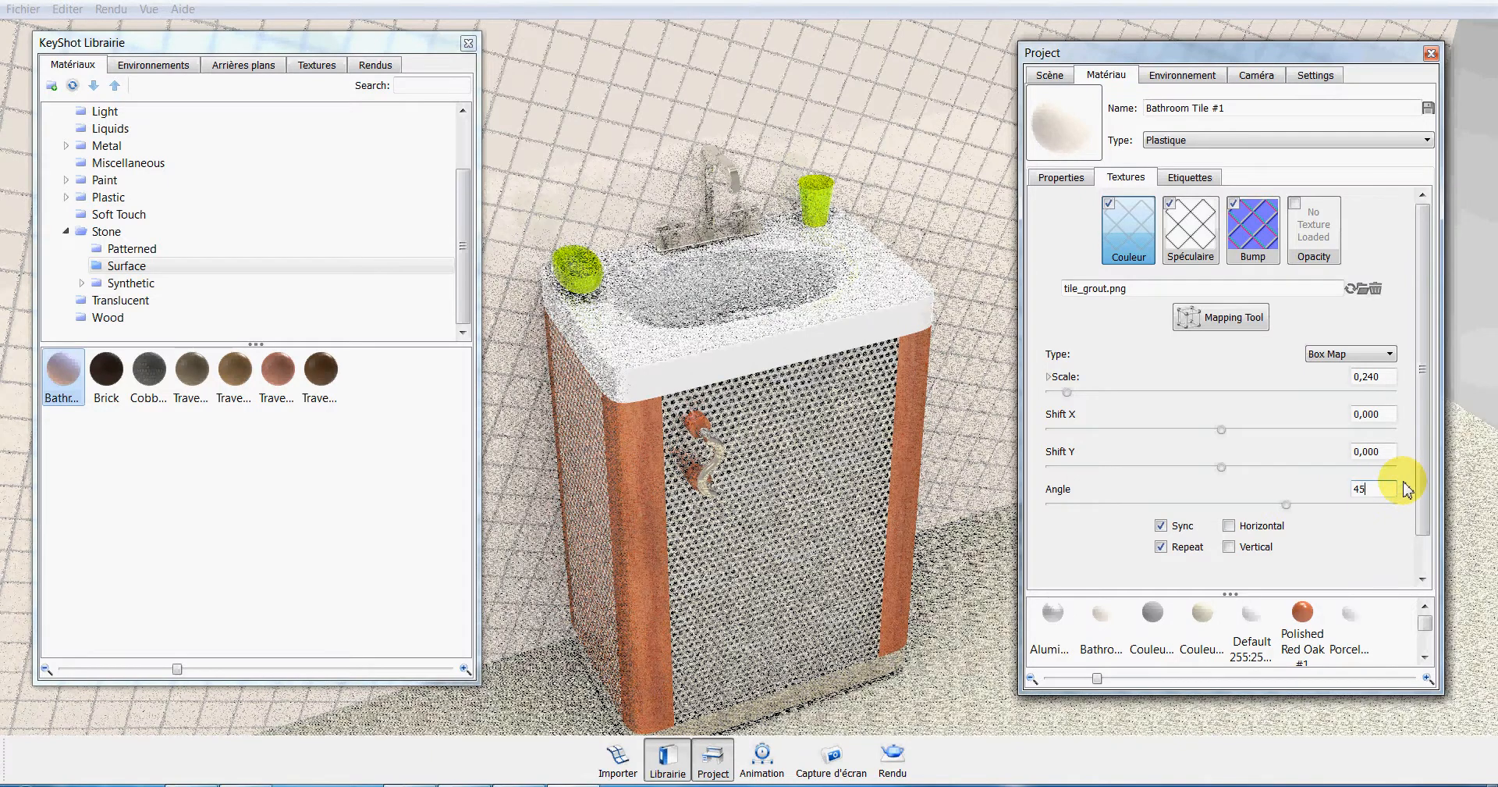
Set the bump height of the wall tile's bump texture to 0.480.
drag(1424, 464, 1422, 496)
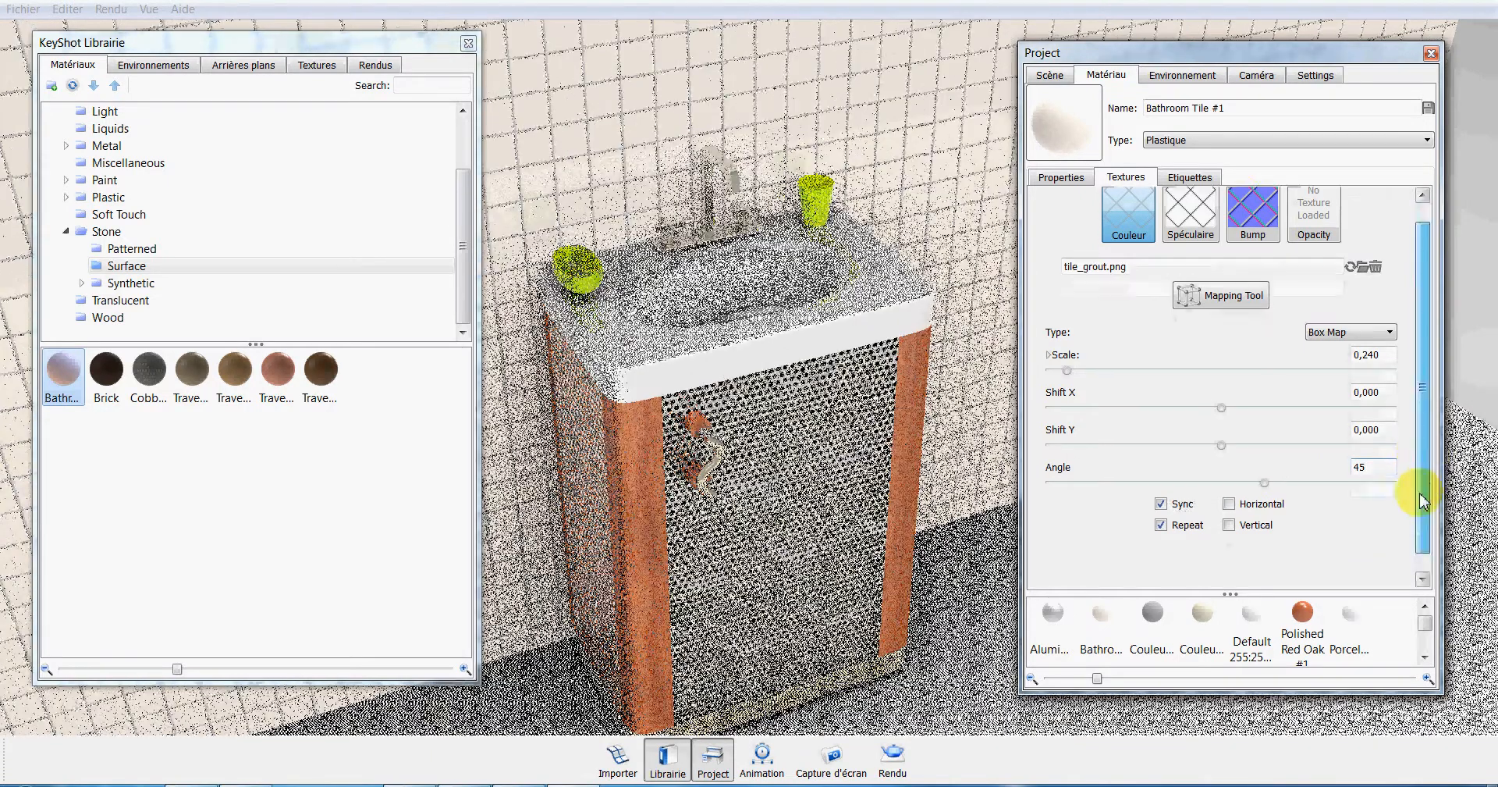
click(1245, 207)
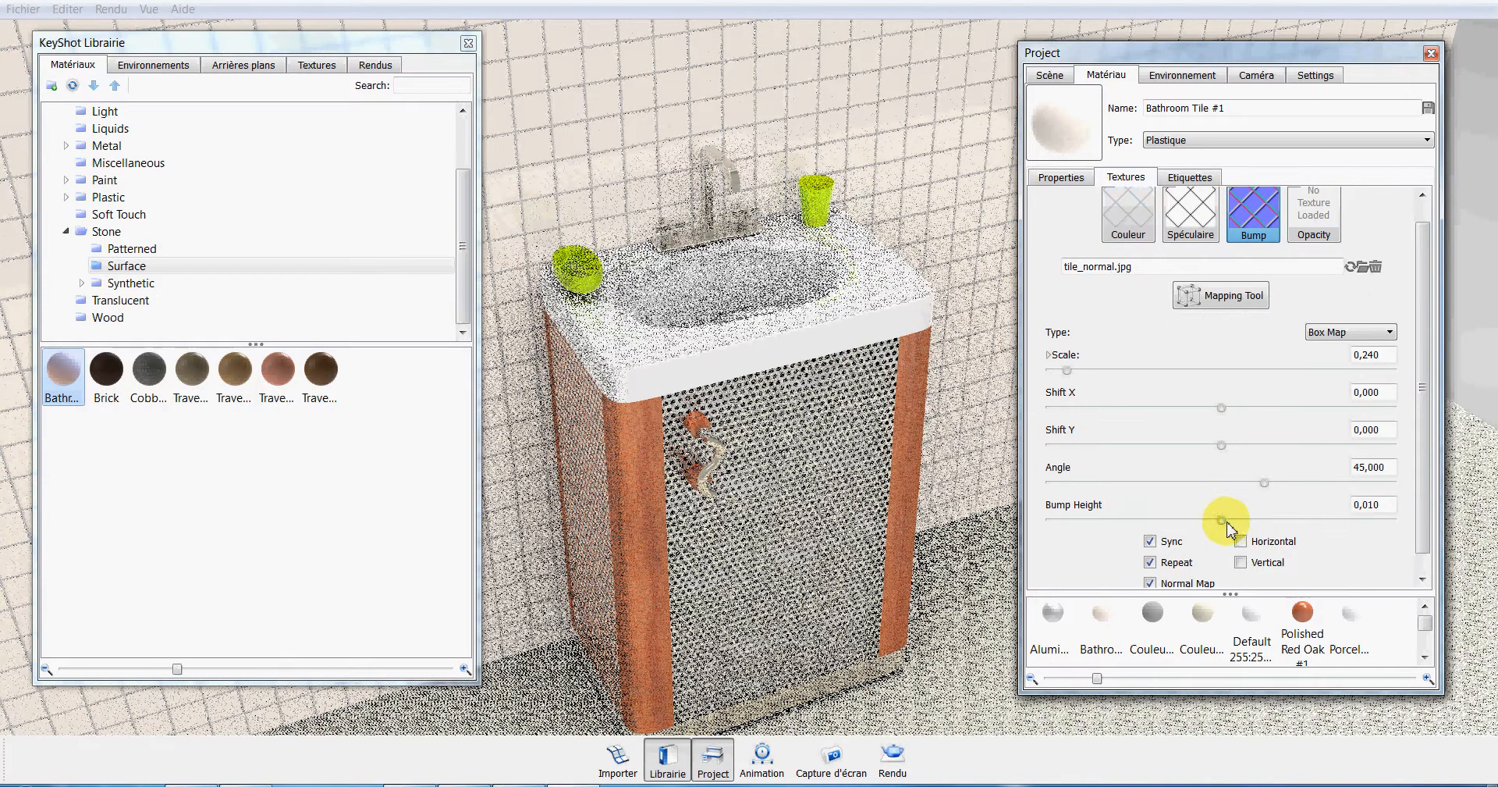
drag(1223, 520, 1247, 521)
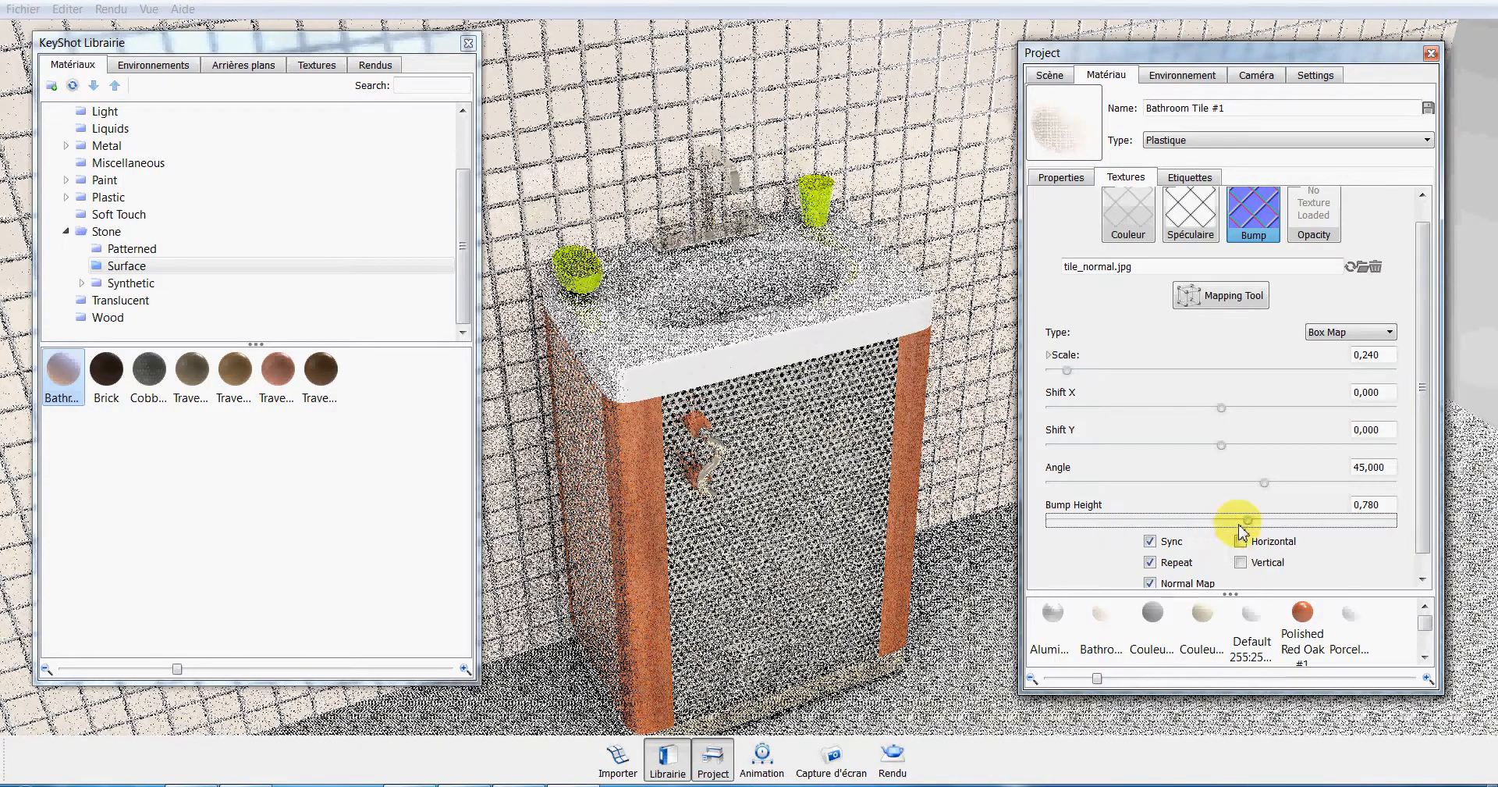
drag(1244, 522, 1239, 524)
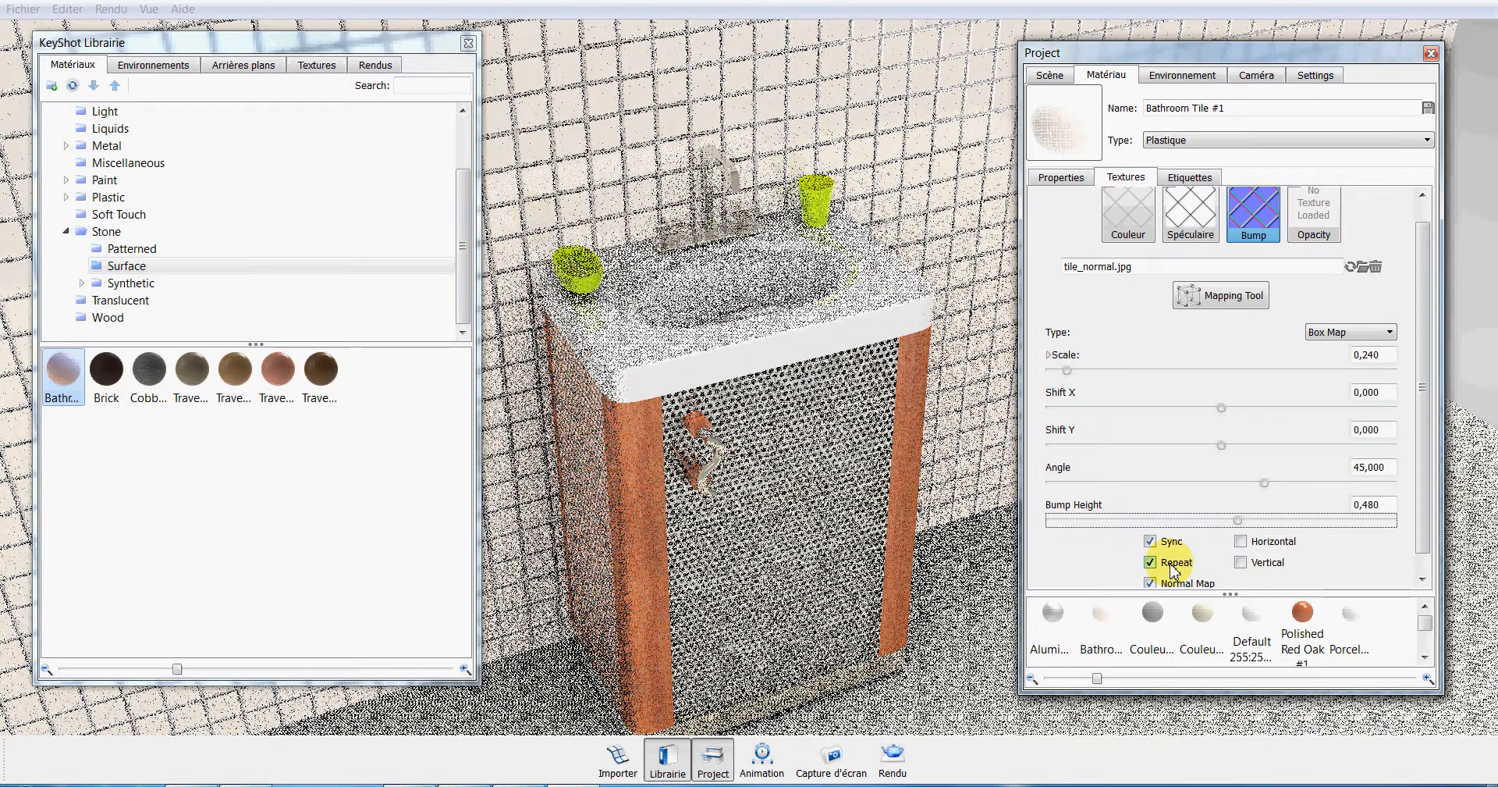
click(1128, 211)
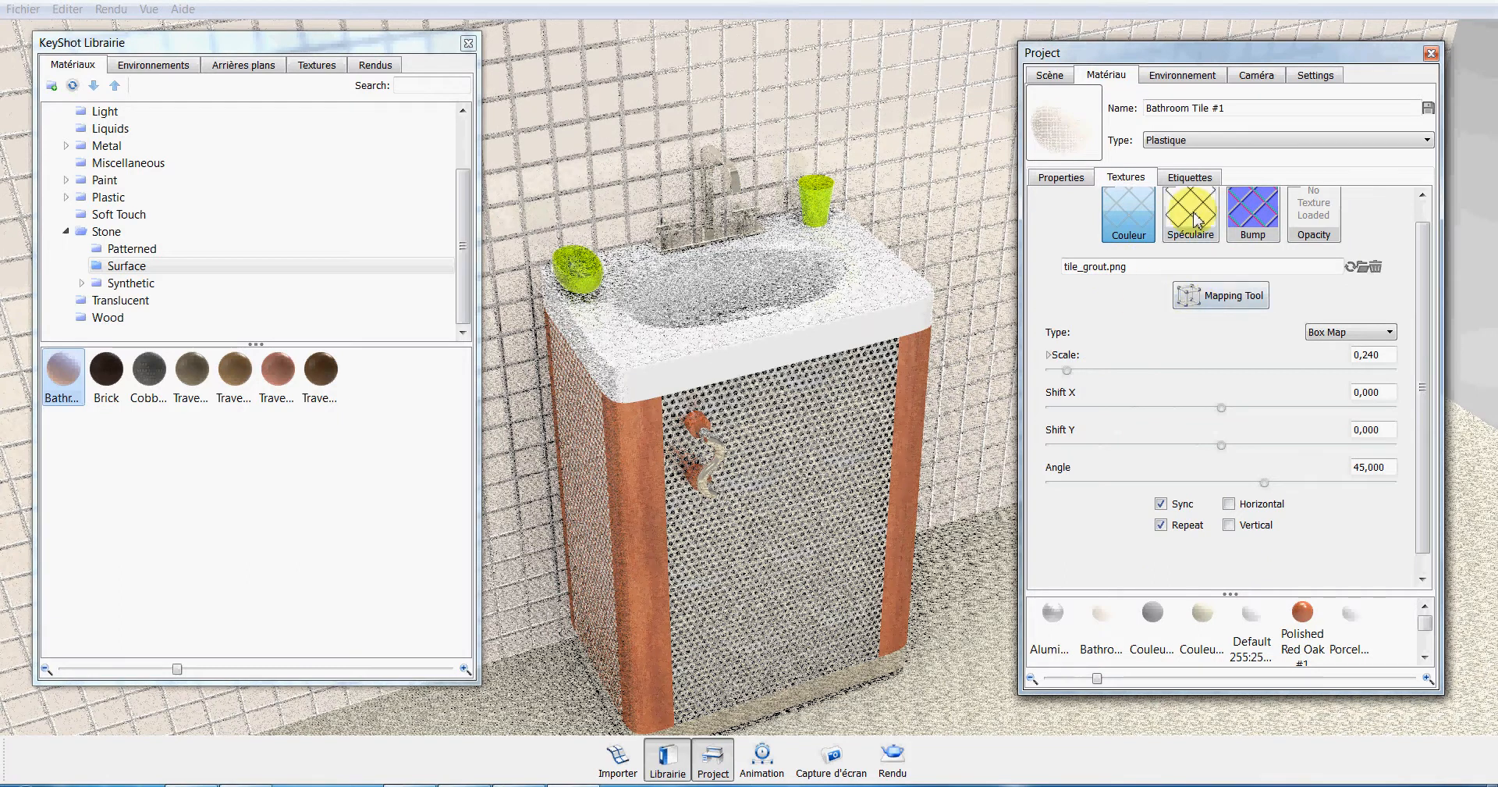
drag(1422, 294, 1421, 250)
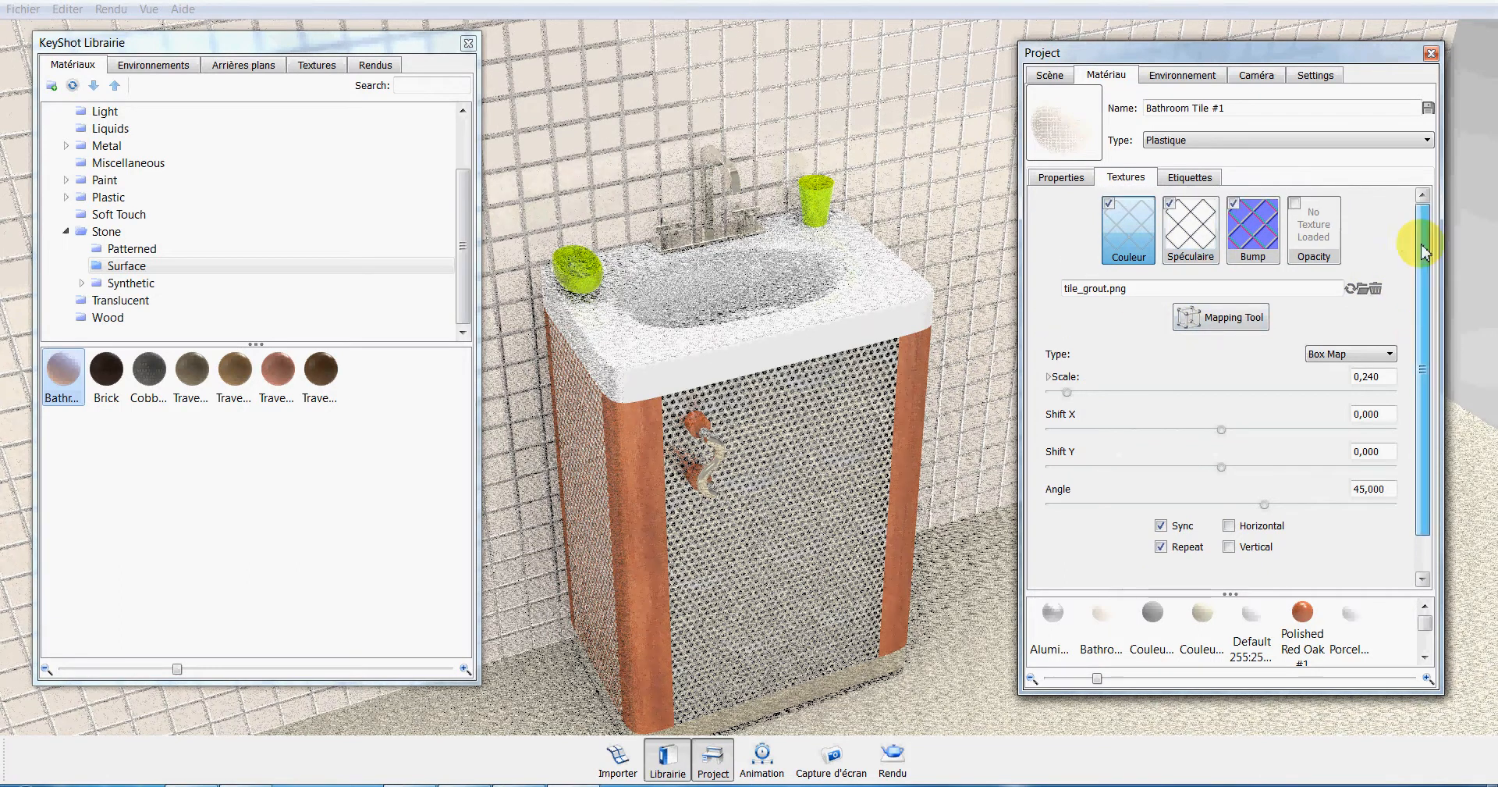
double_click(1131, 249)
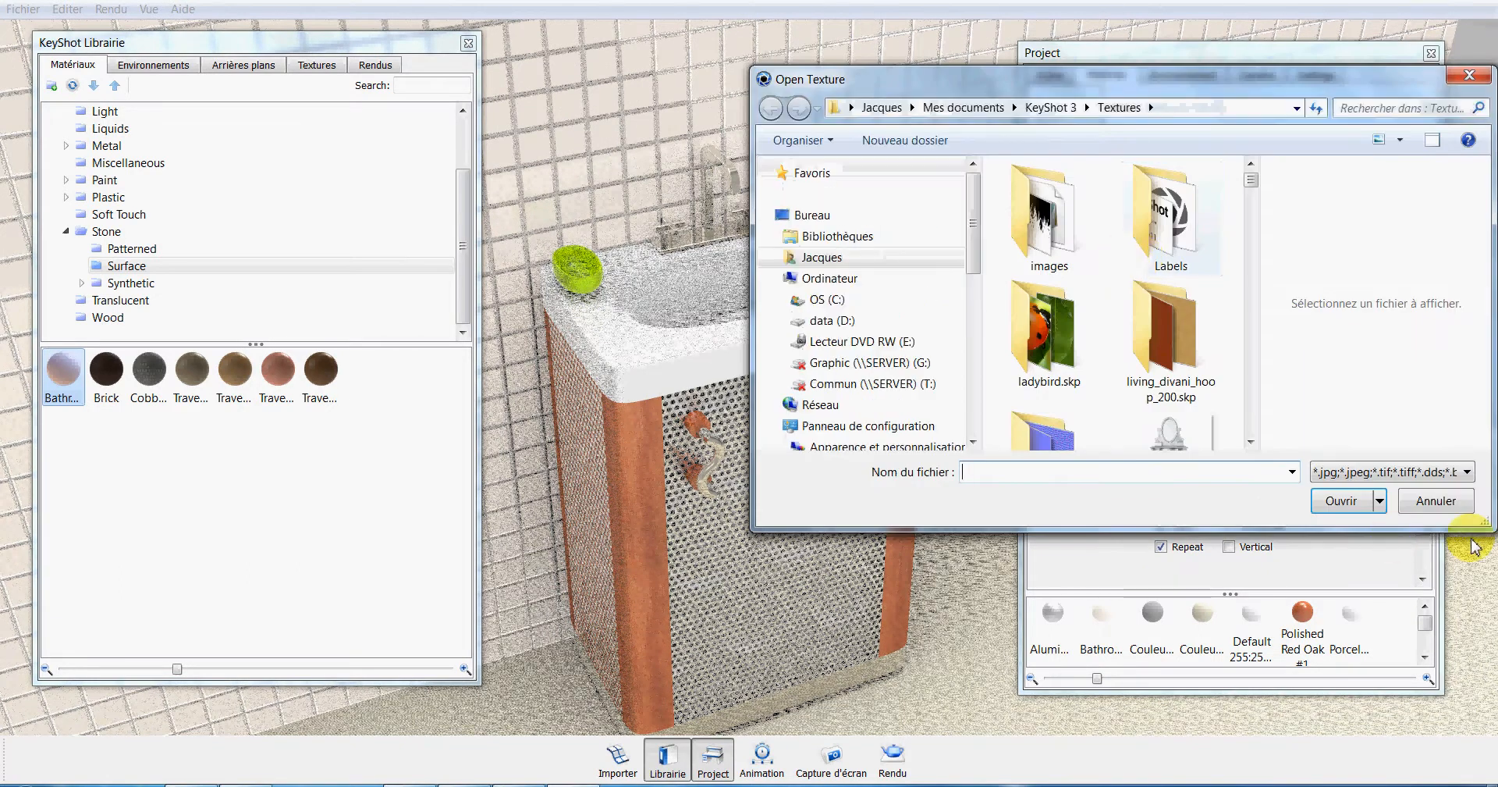
click(1376, 471)
click(1434, 499)
Try blending the wall tile's diffuse texture with a light cyan colour, and toggle the blend option.
click(1061, 177)
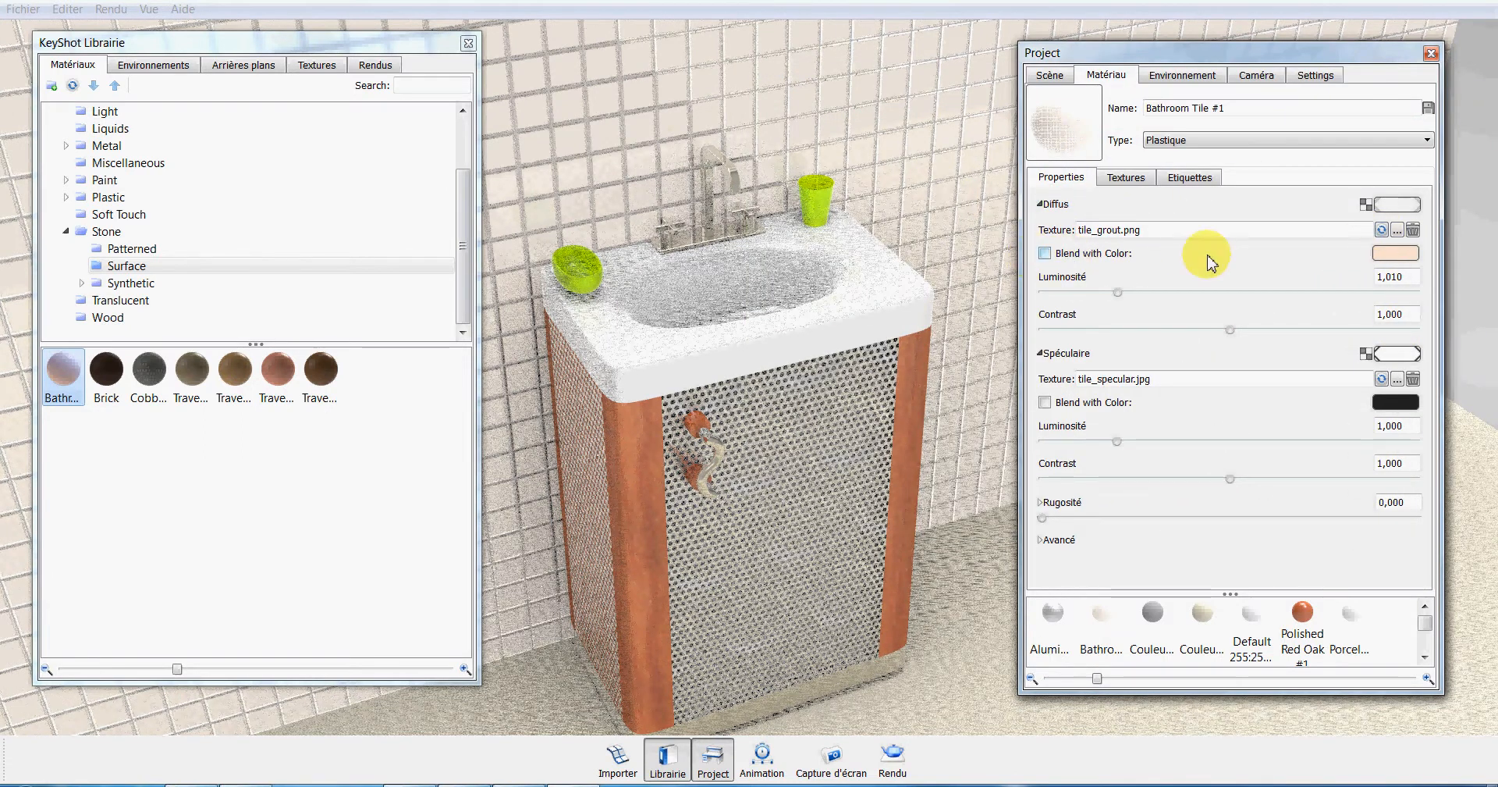
click(1397, 254)
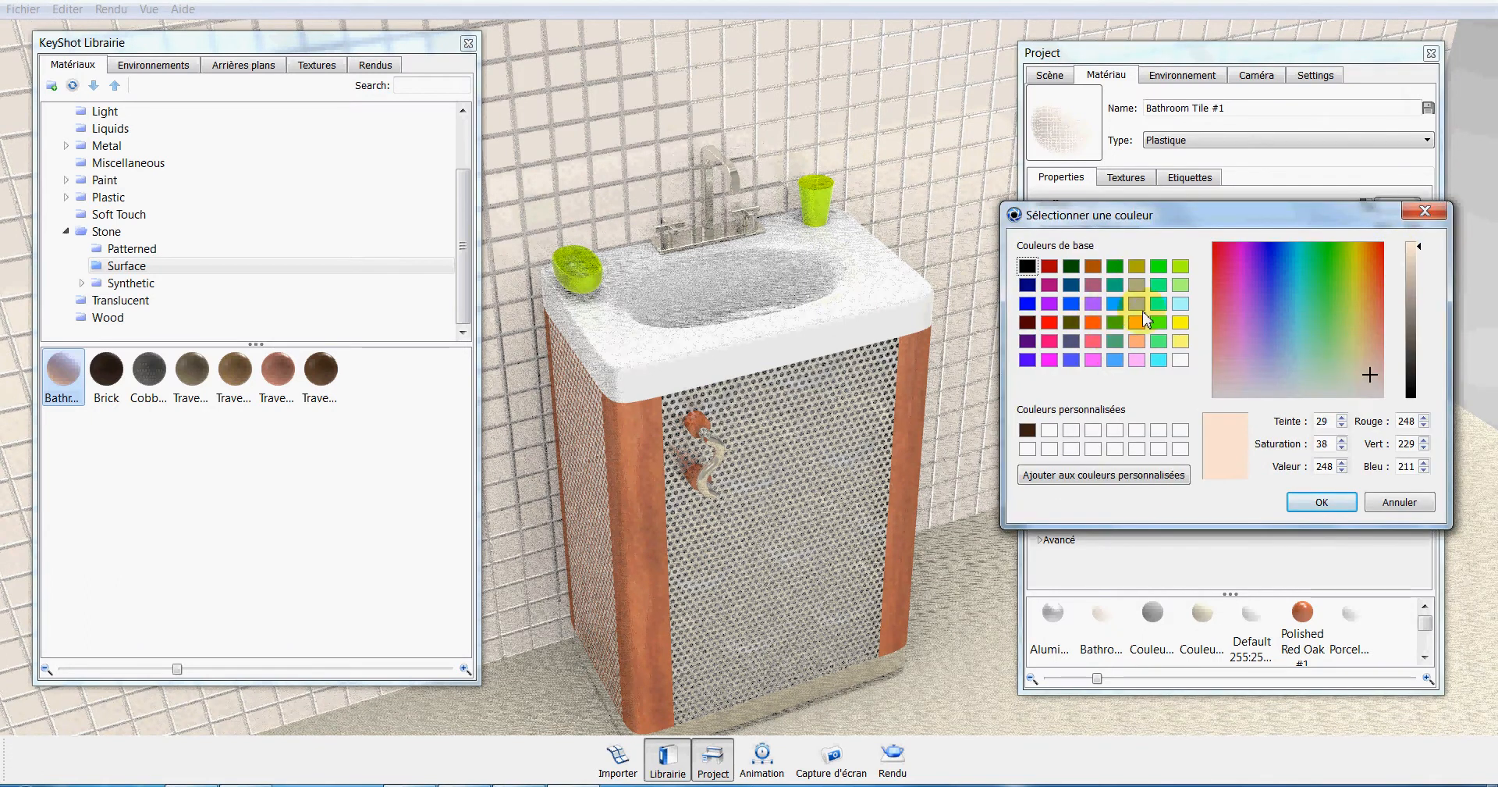
click(1299, 341)
click(1322, 502)
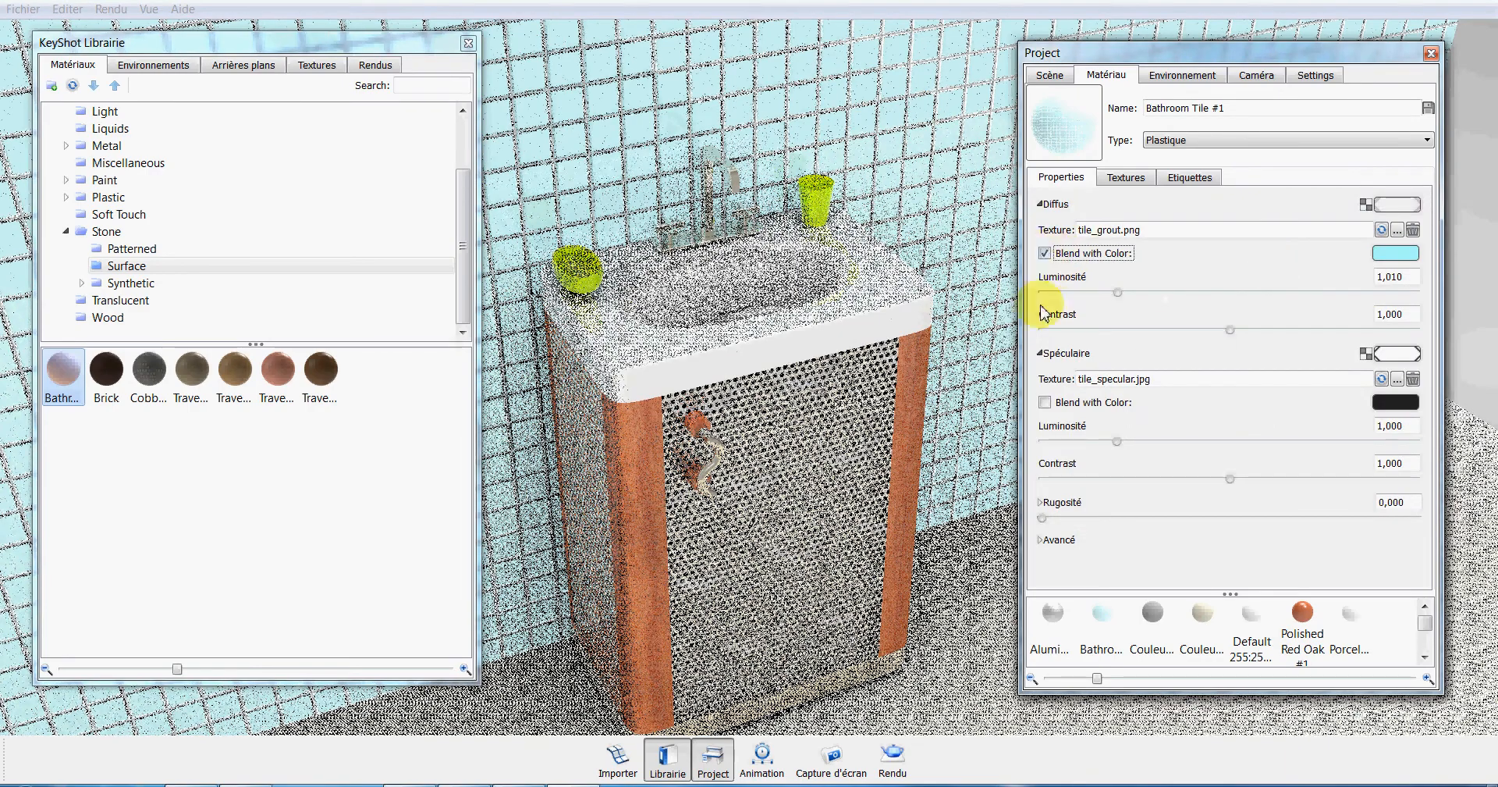
click(1044, 252)
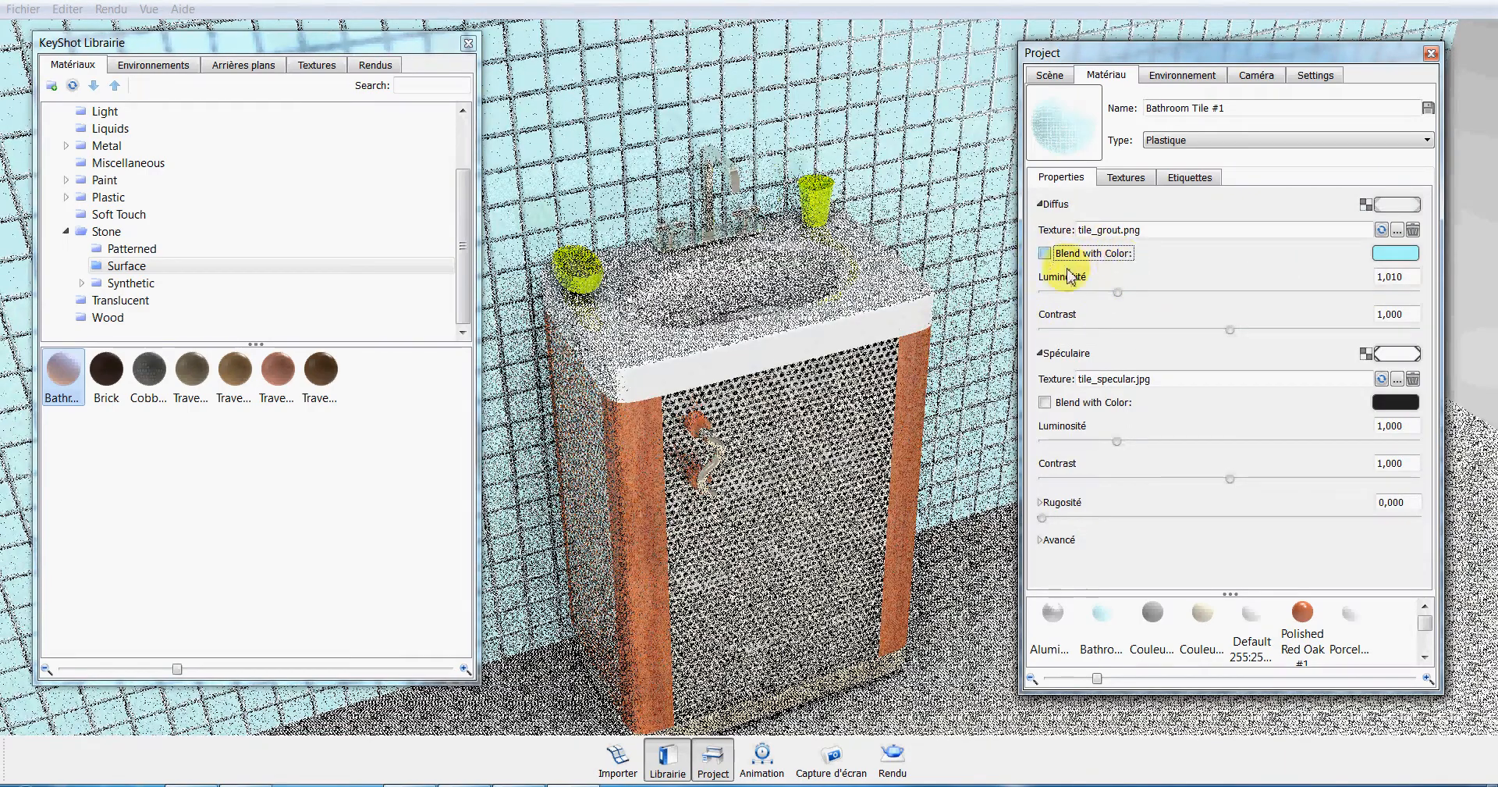
Lower the wall tile's diffuse brightness to 0.754 and choose a pale blue-green blend colour.
drag(1119, 295, 1100, 292)
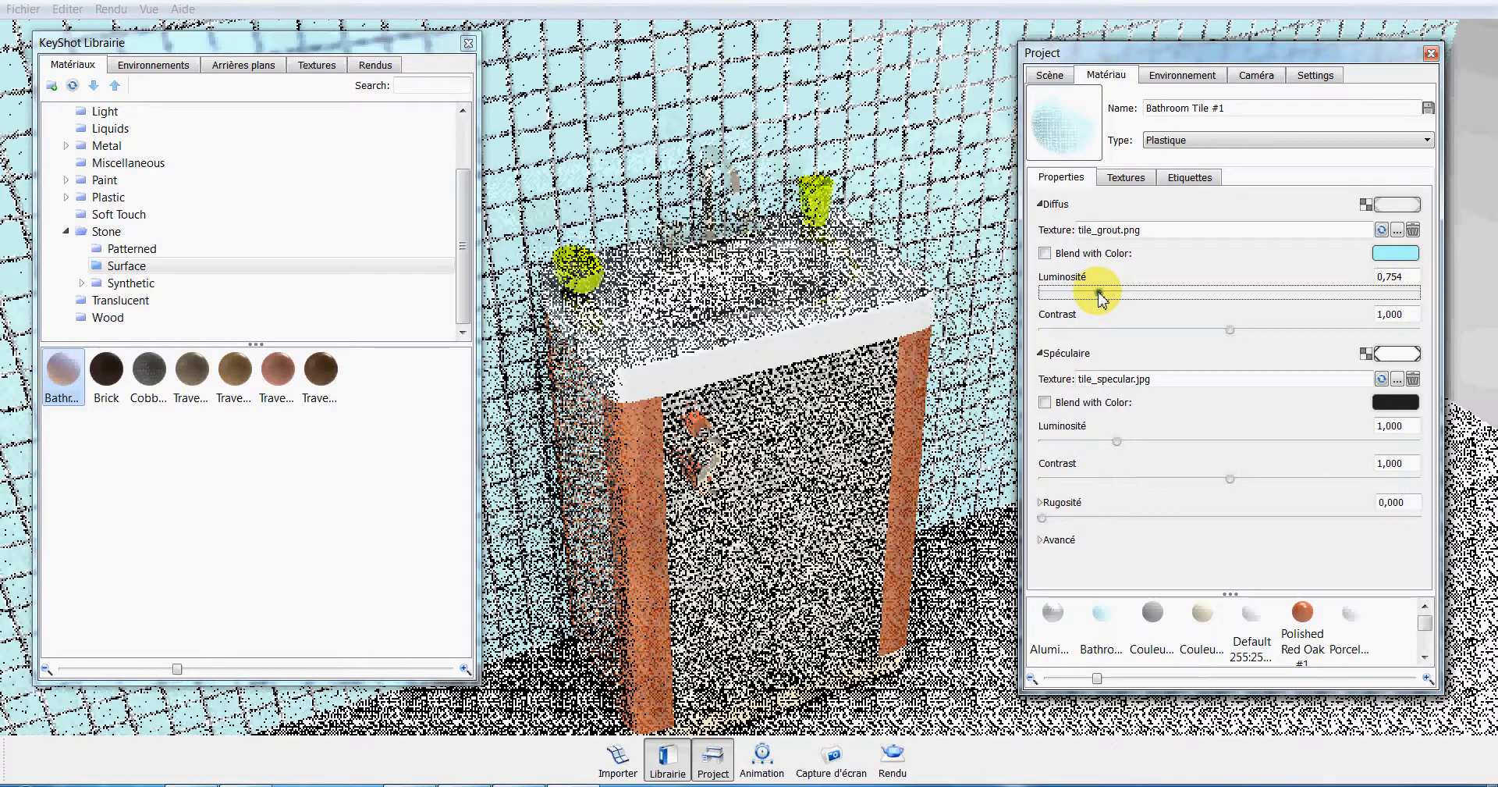
click(1386, 253)
click(1384, 252)
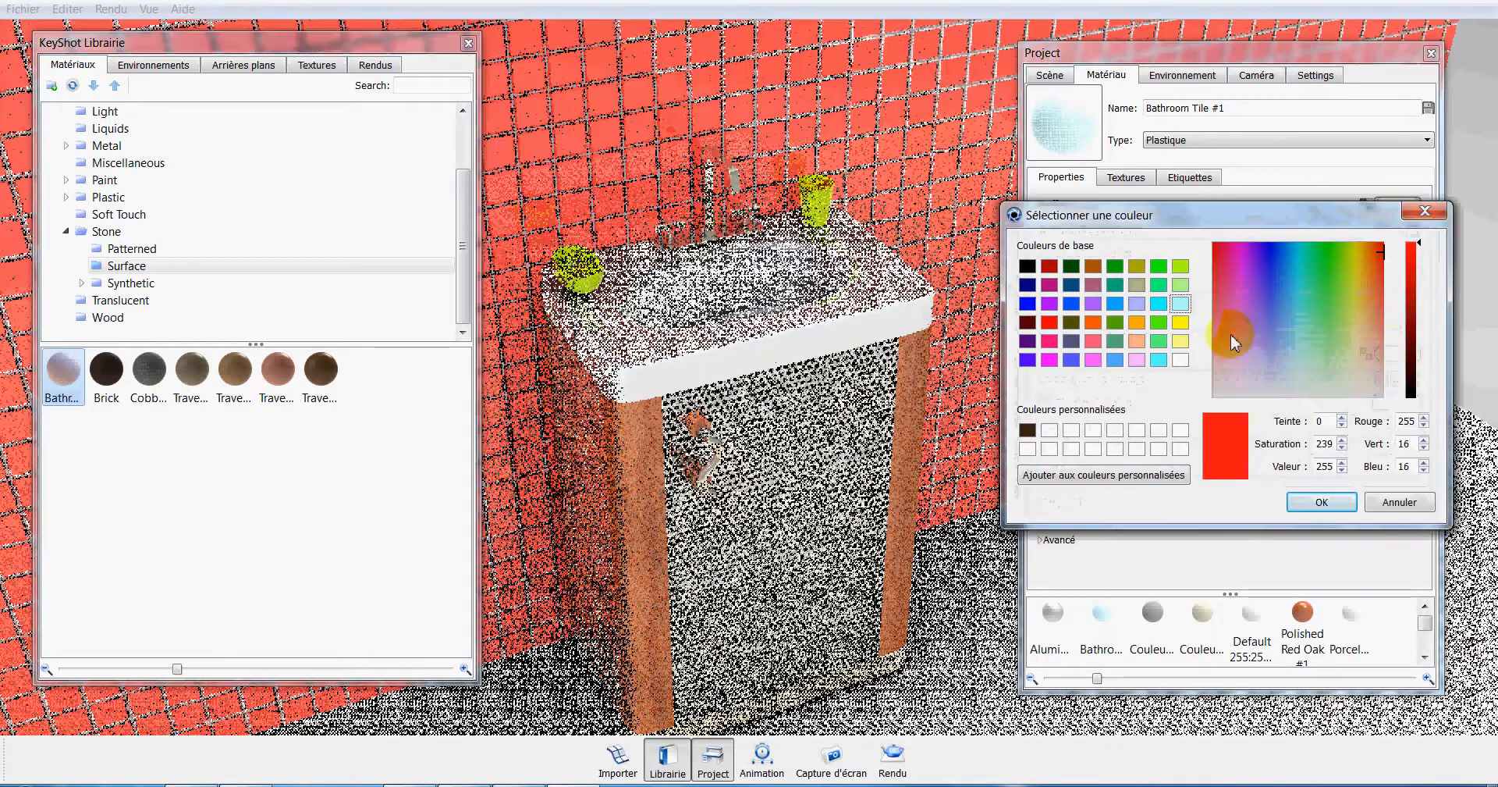
click(1308, 383)
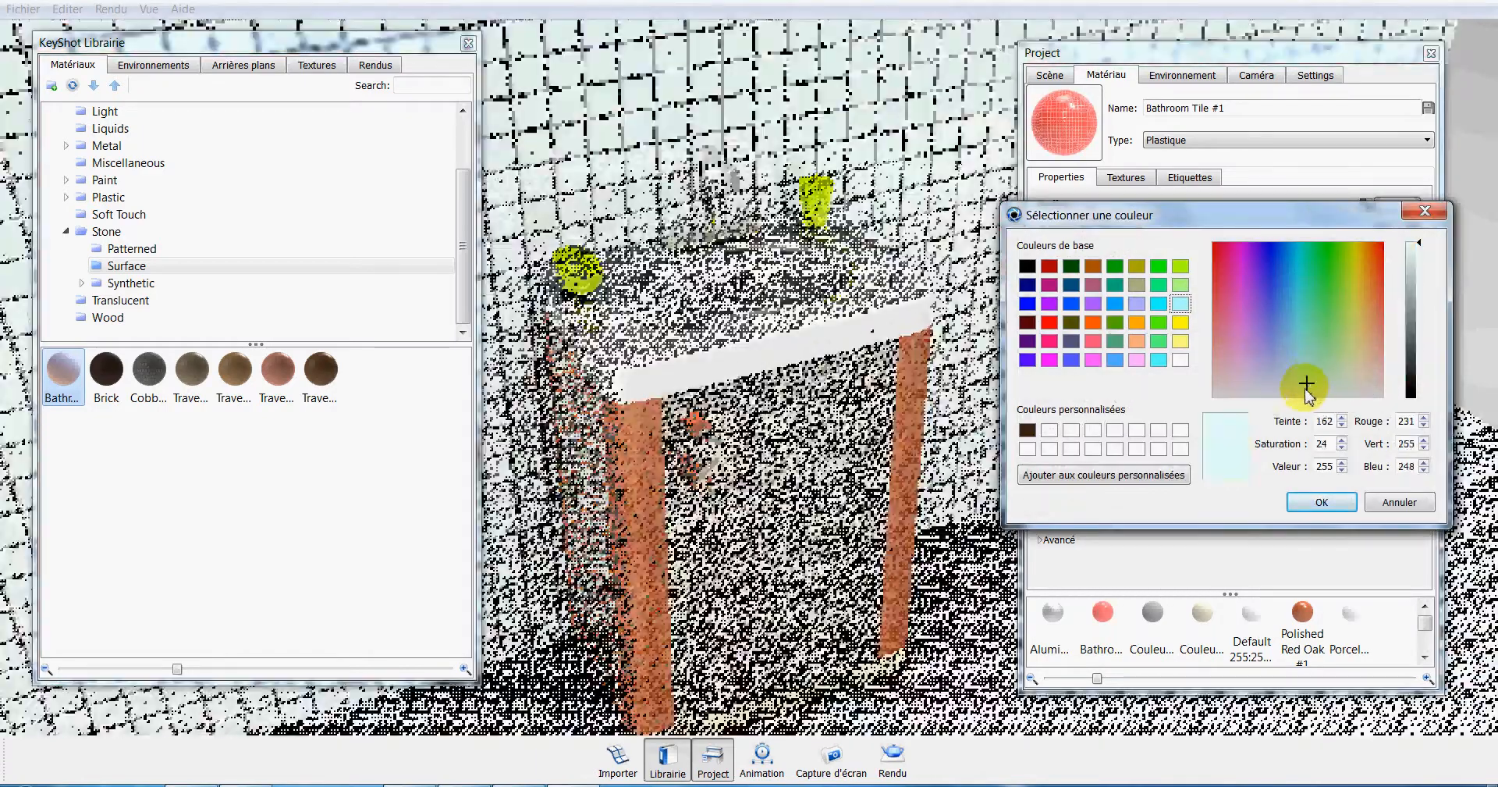
click(1419, 245)
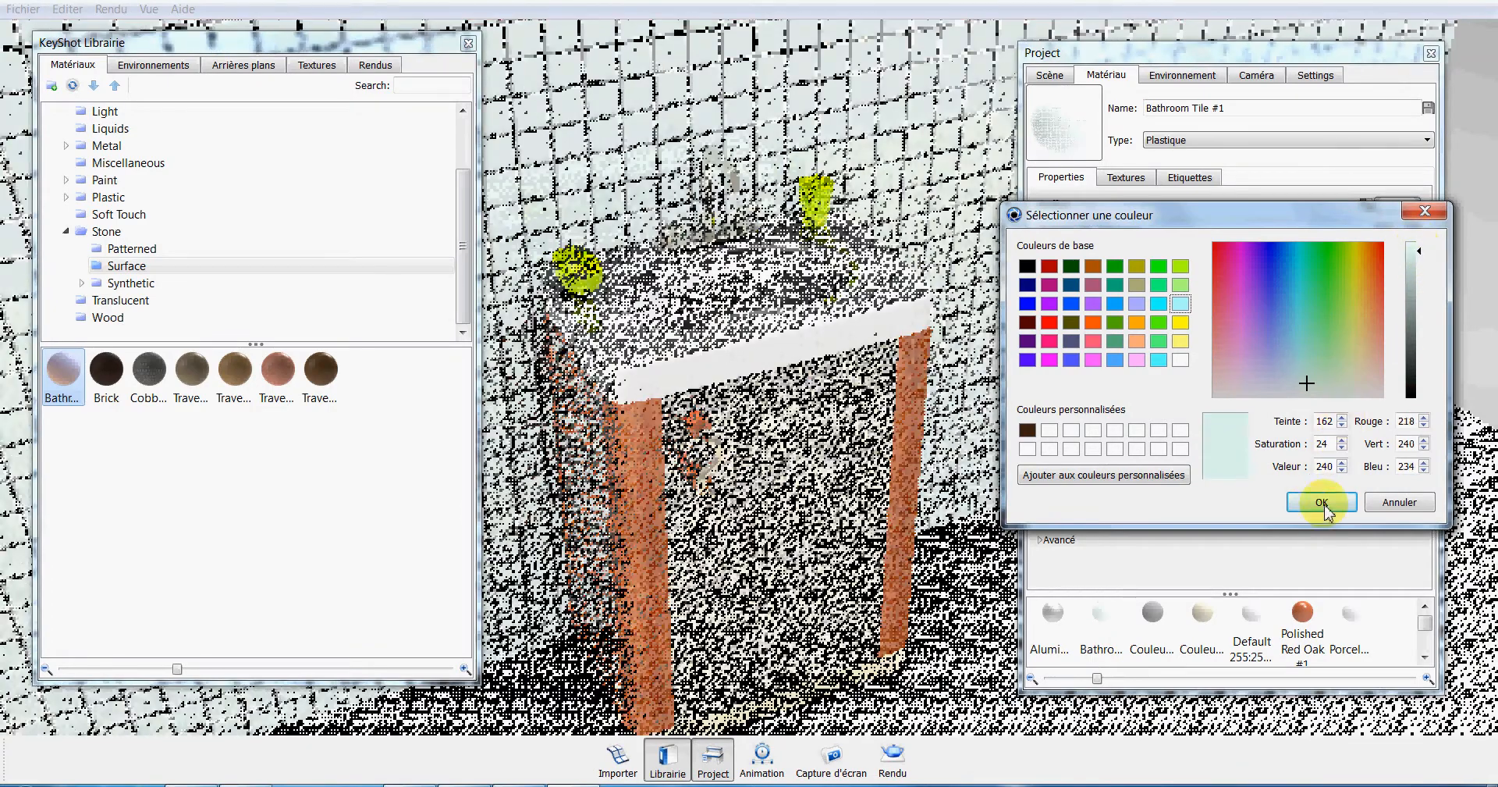
click(1322, 501)
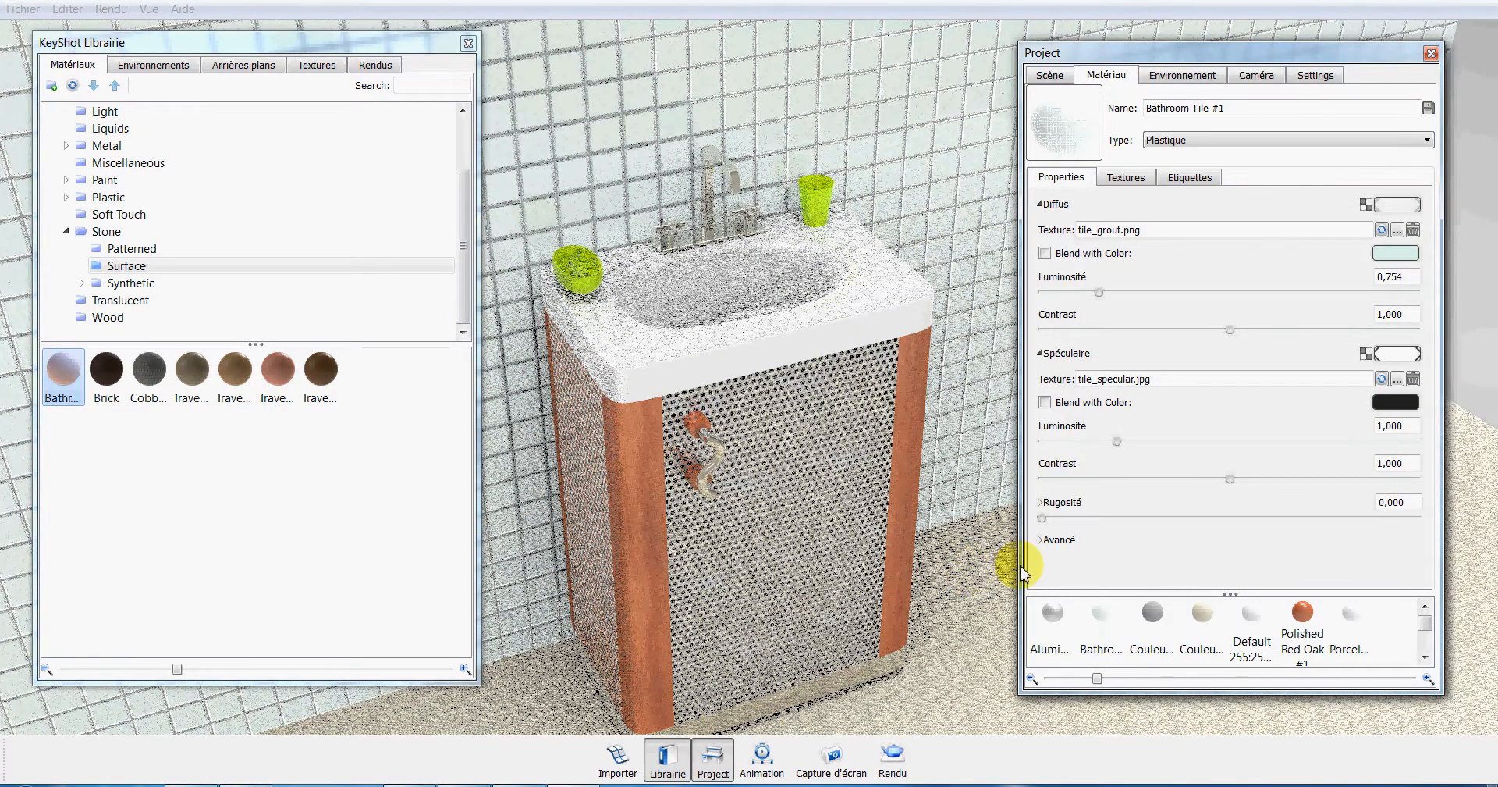
Edit the floor's material and load the wood_planks image as its colour texture.
right_click(968, 622)
click(1051, 312)
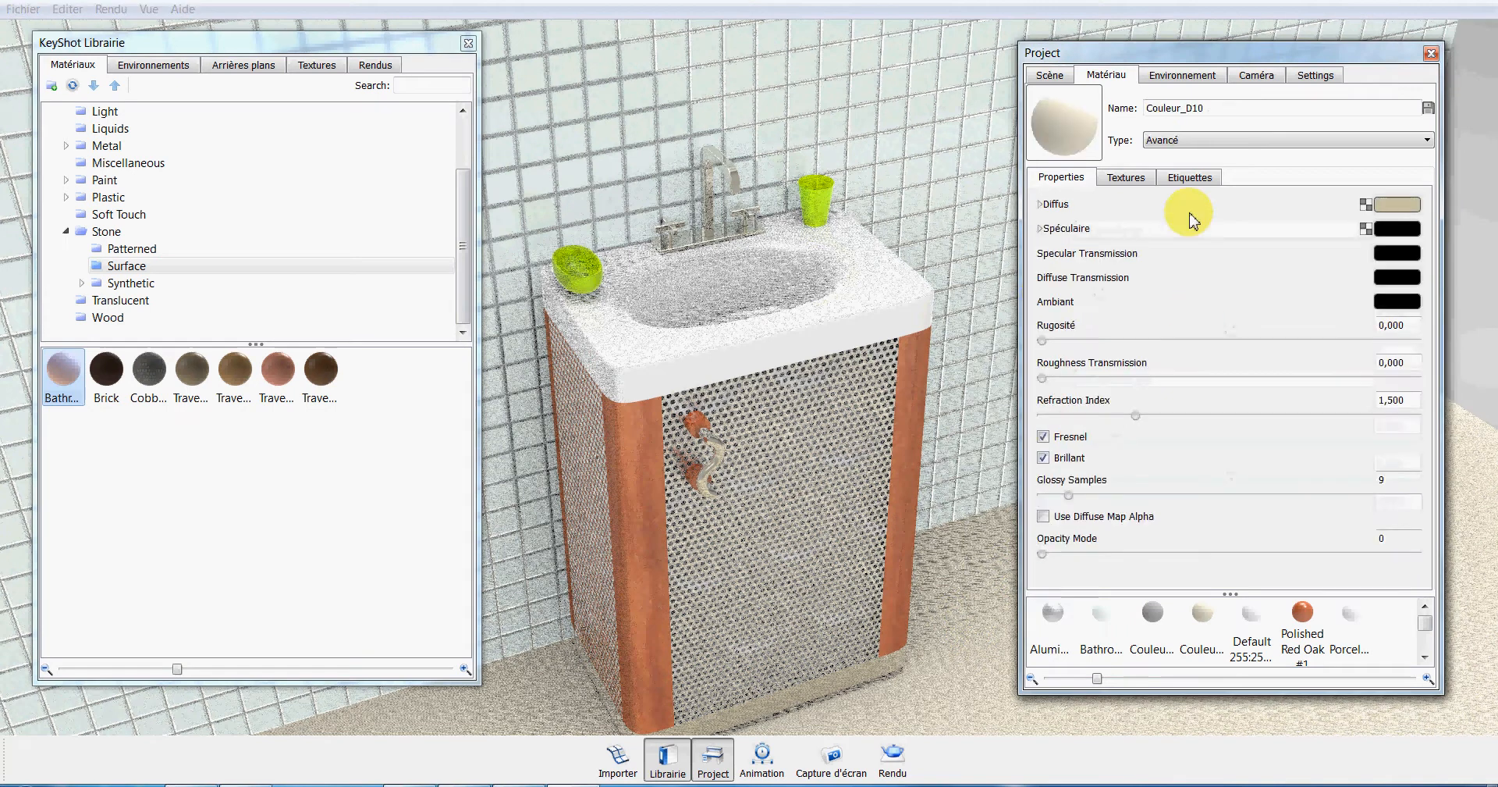
click(1135, 178)
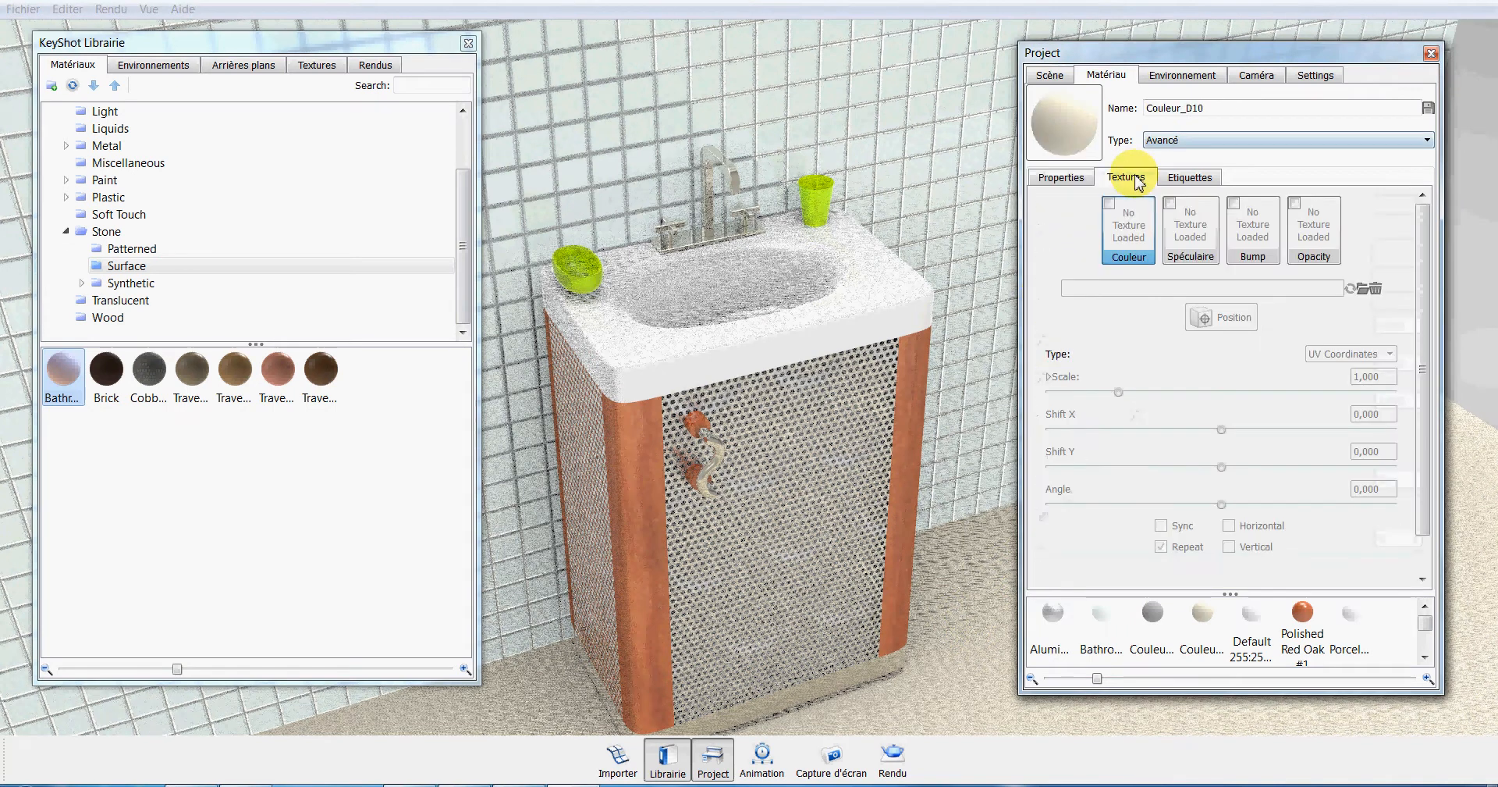
click(1136, 228)
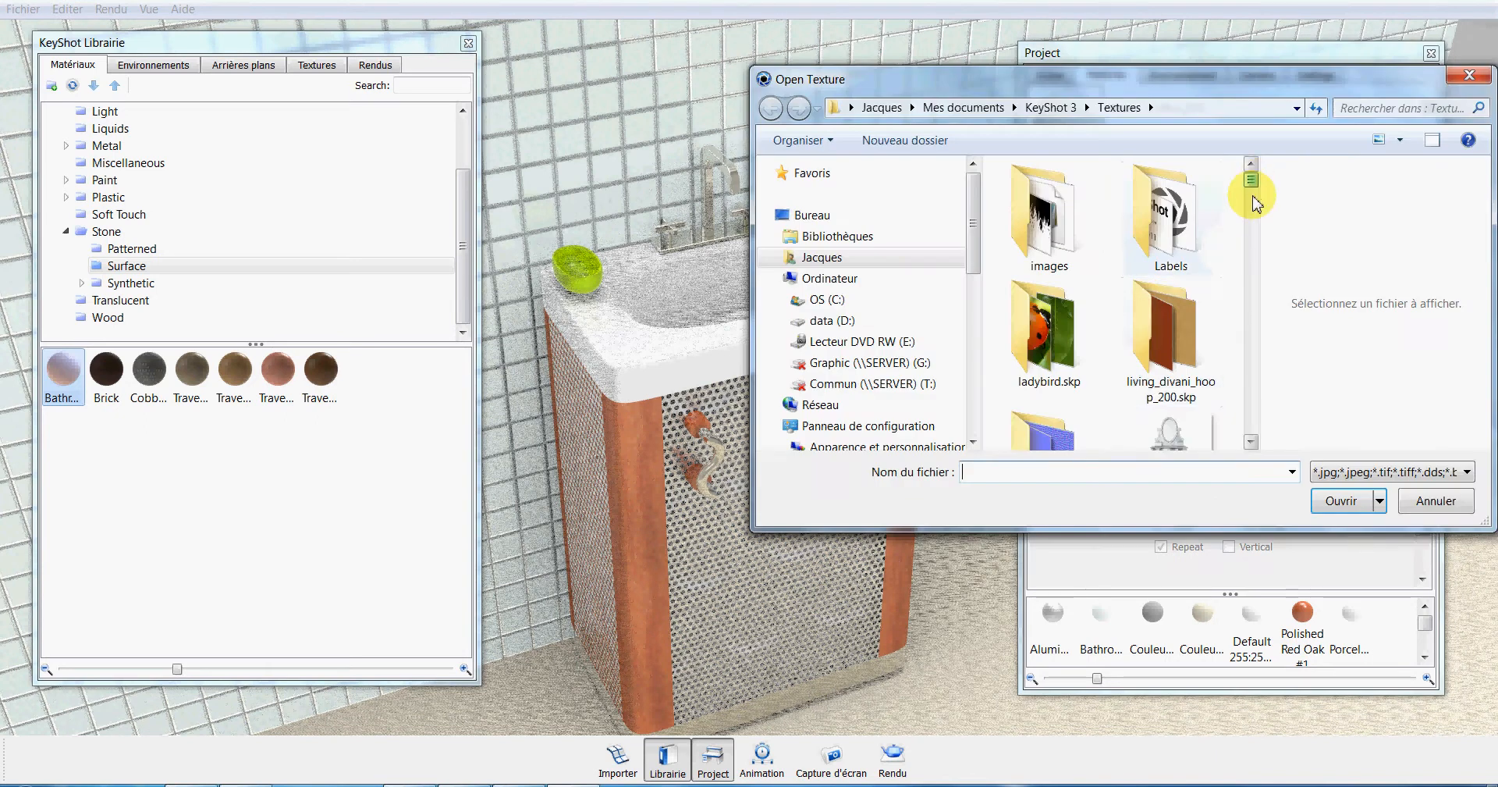
drag(1253, 204, 1254, 428)
click(1170, 238)
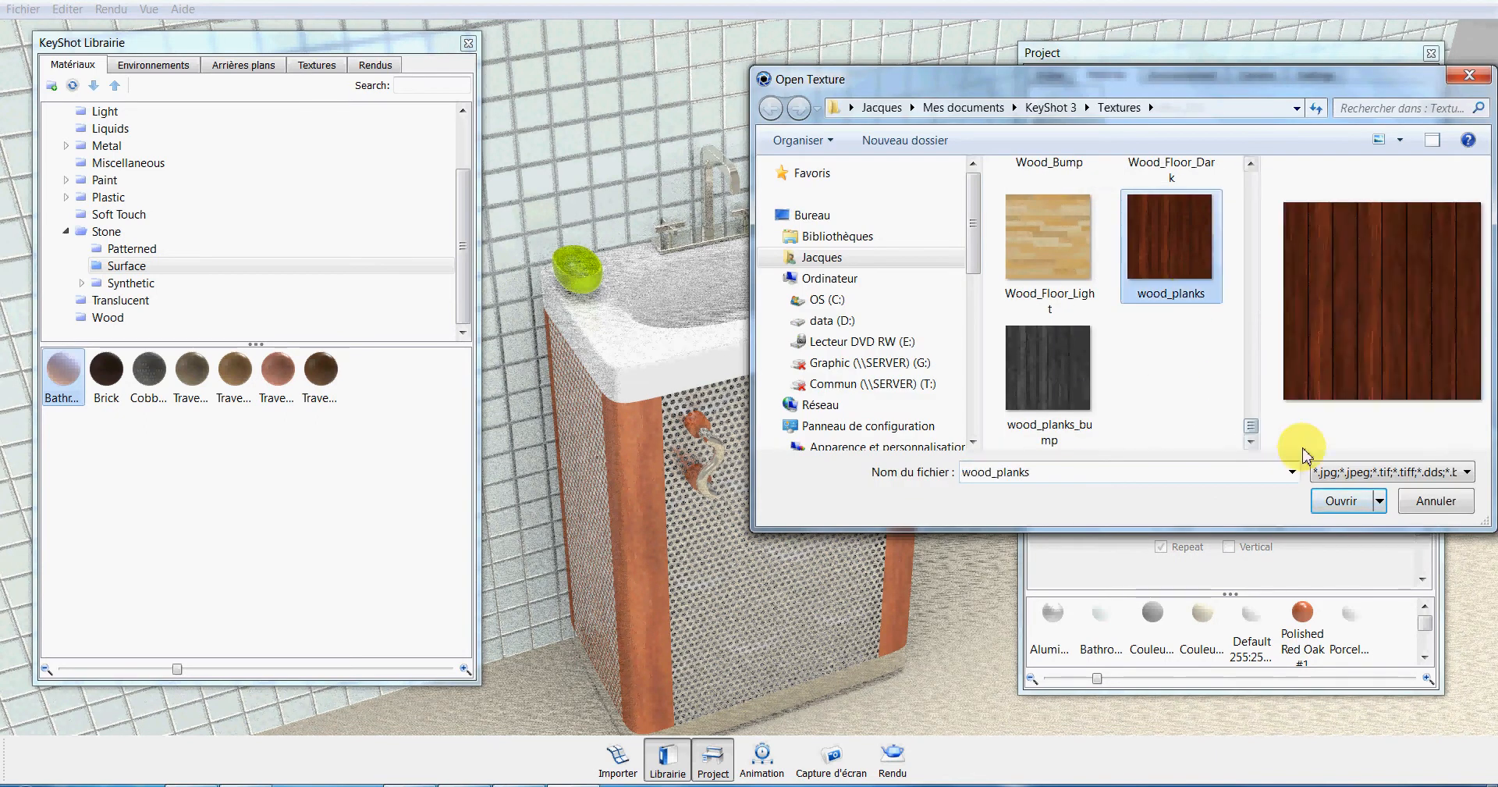
click(1342, 501)
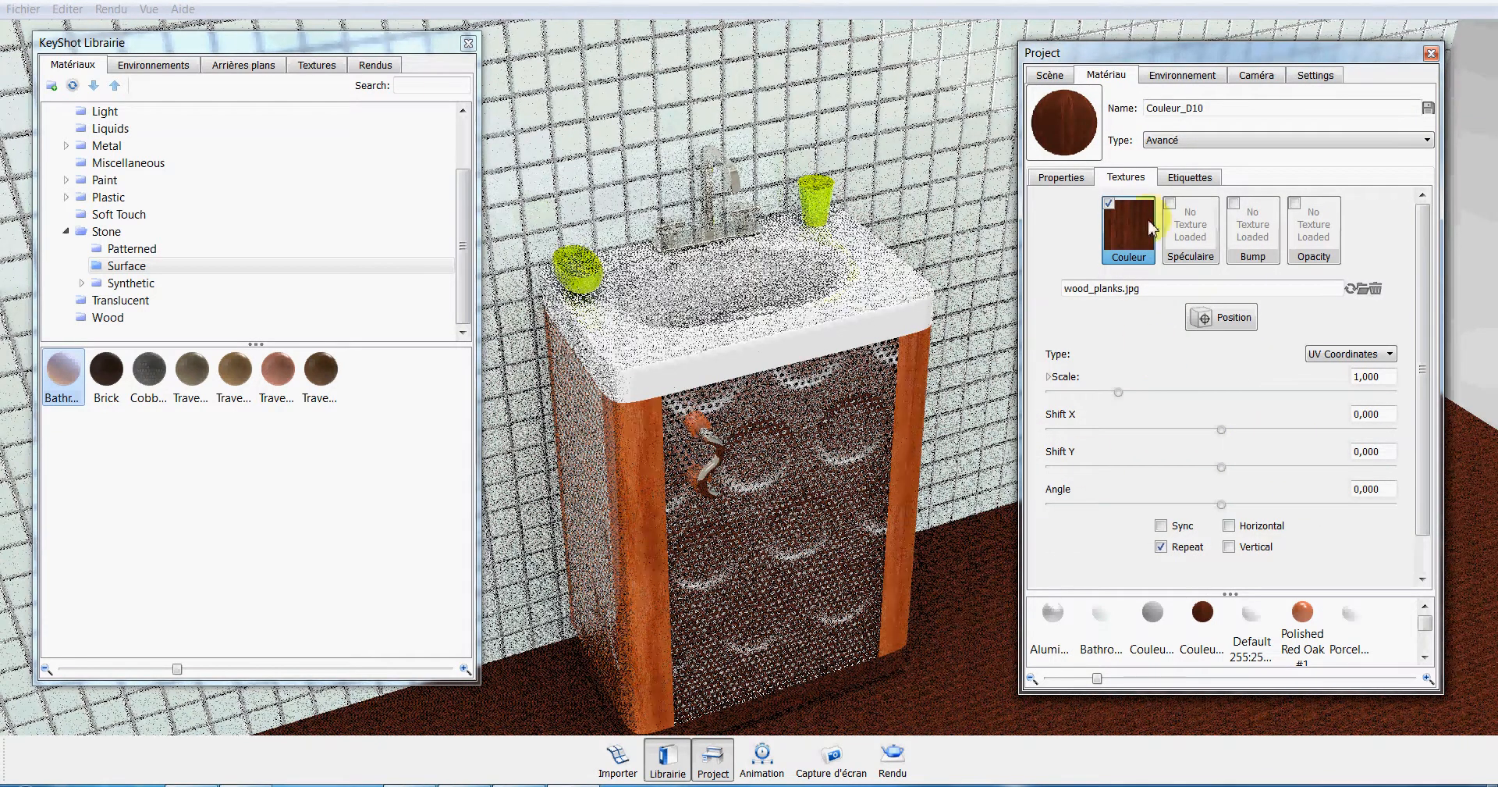
Set the floor's wood plank colour texture to Box Map mapping.
click(1390, 354)
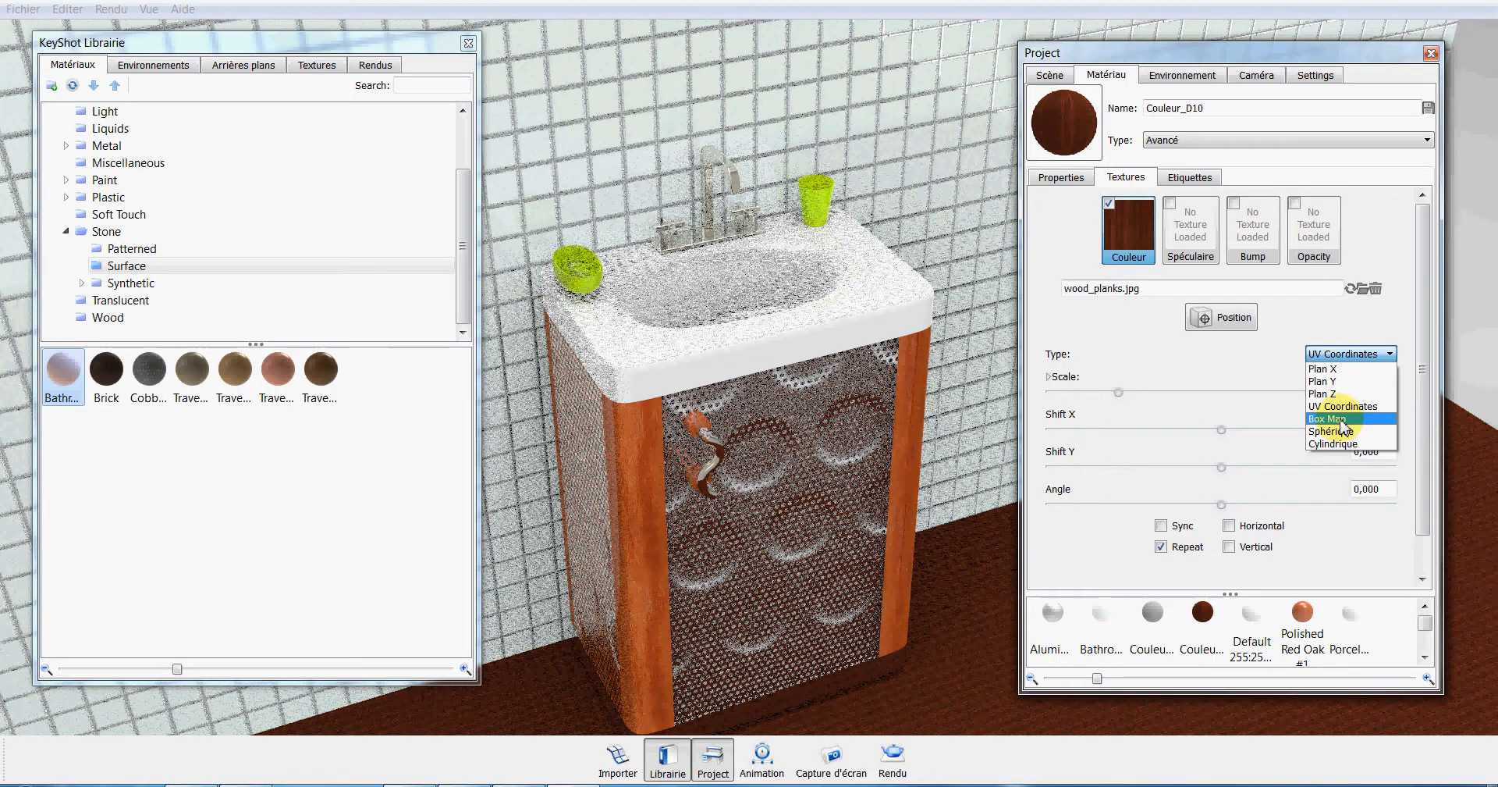
click(1341, 420)
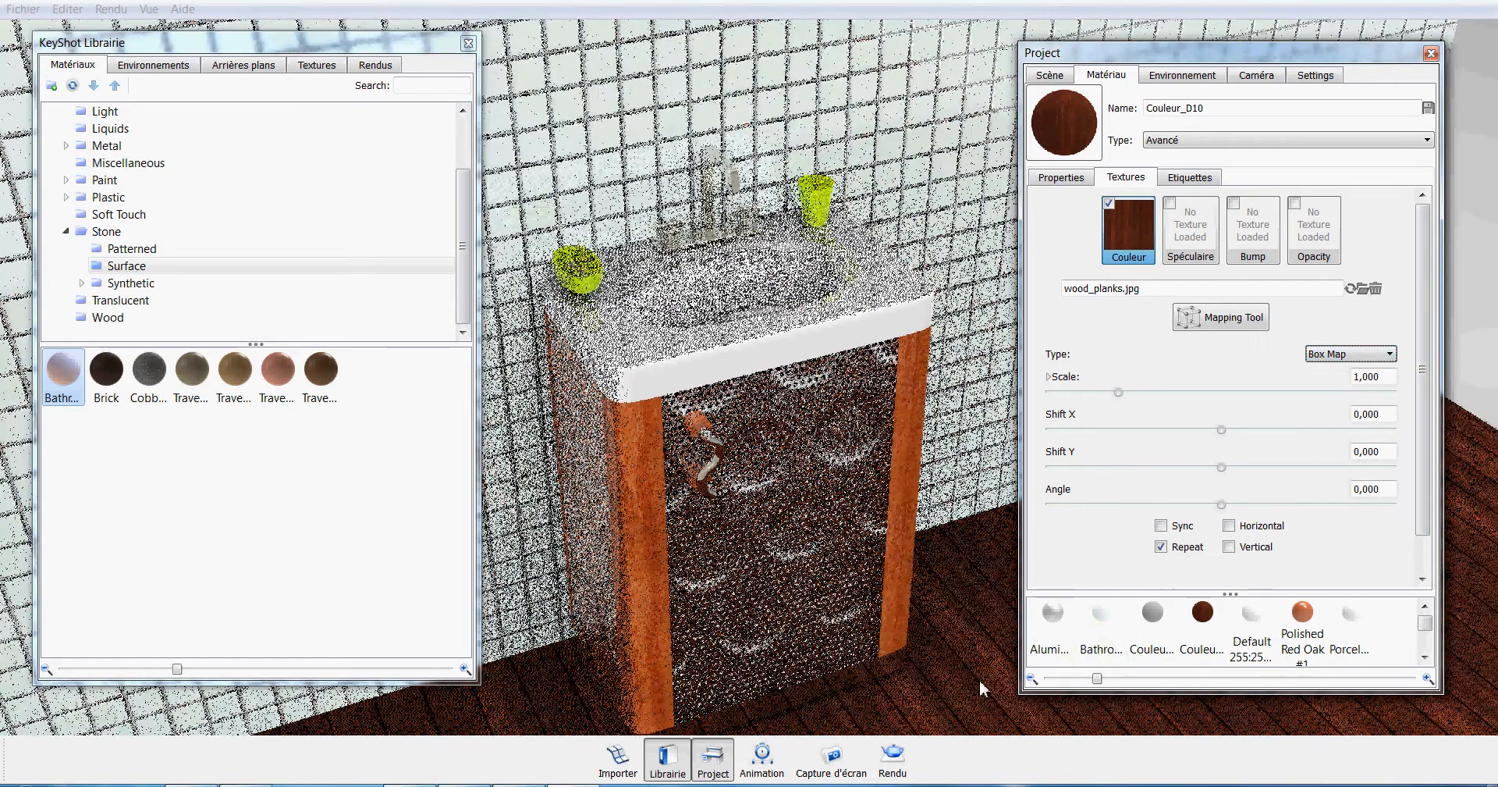
click(1039, 769)
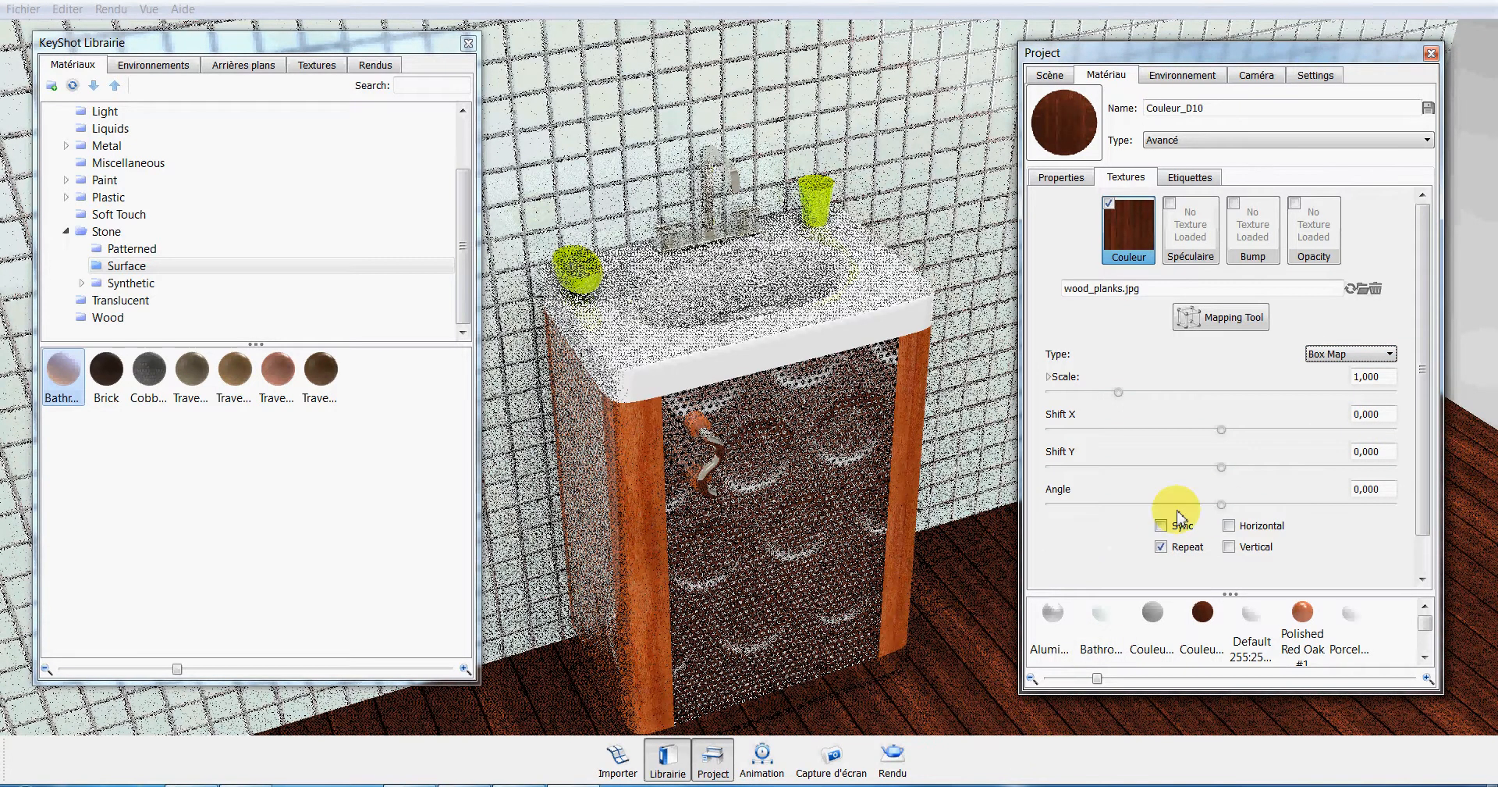
Load the wood_planks_bump image as the floor material's bump texture and raise its bump height to 1.690.
click(1259, 232)
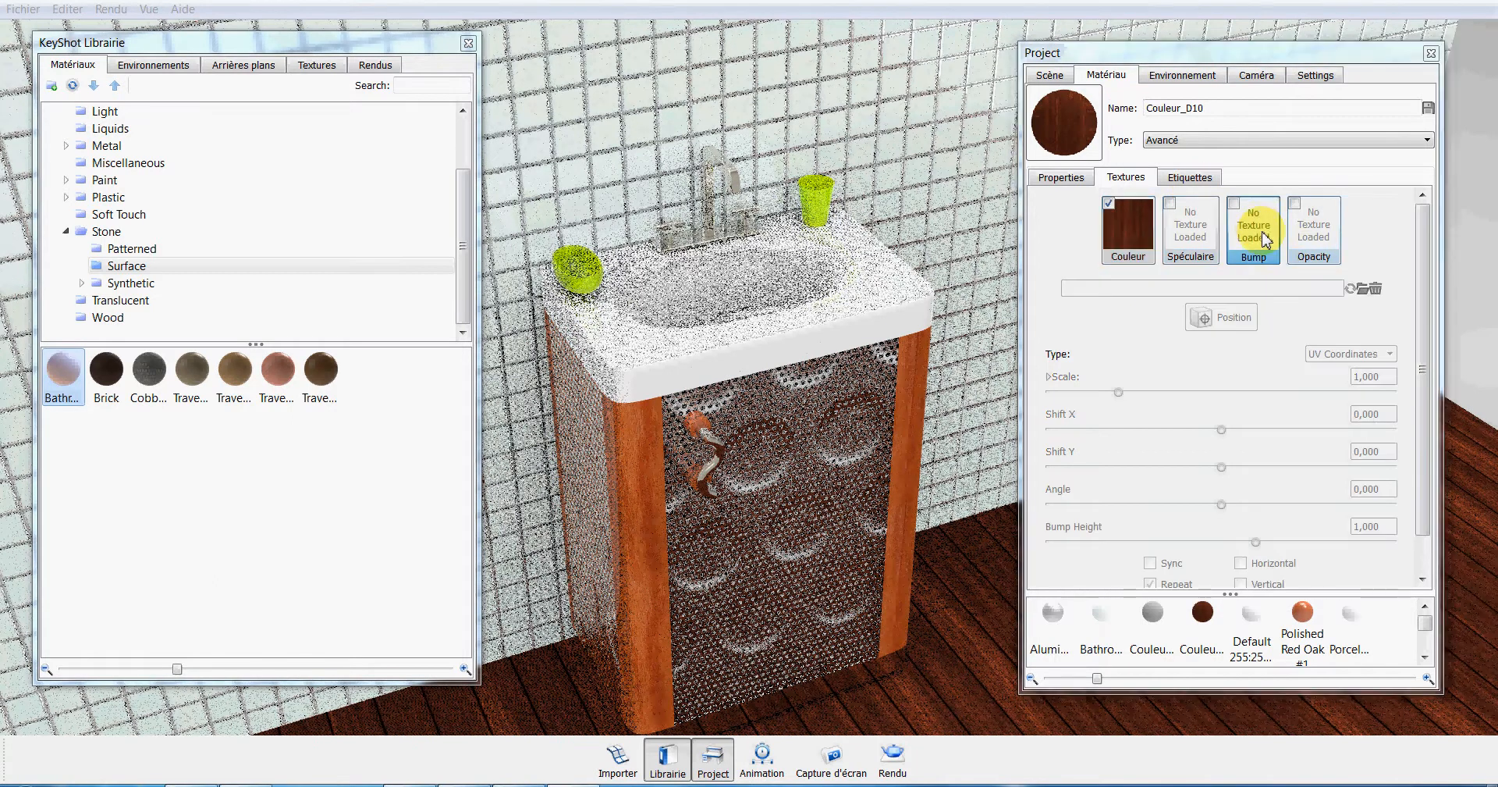
drag(1247, 178, 1254, 434)
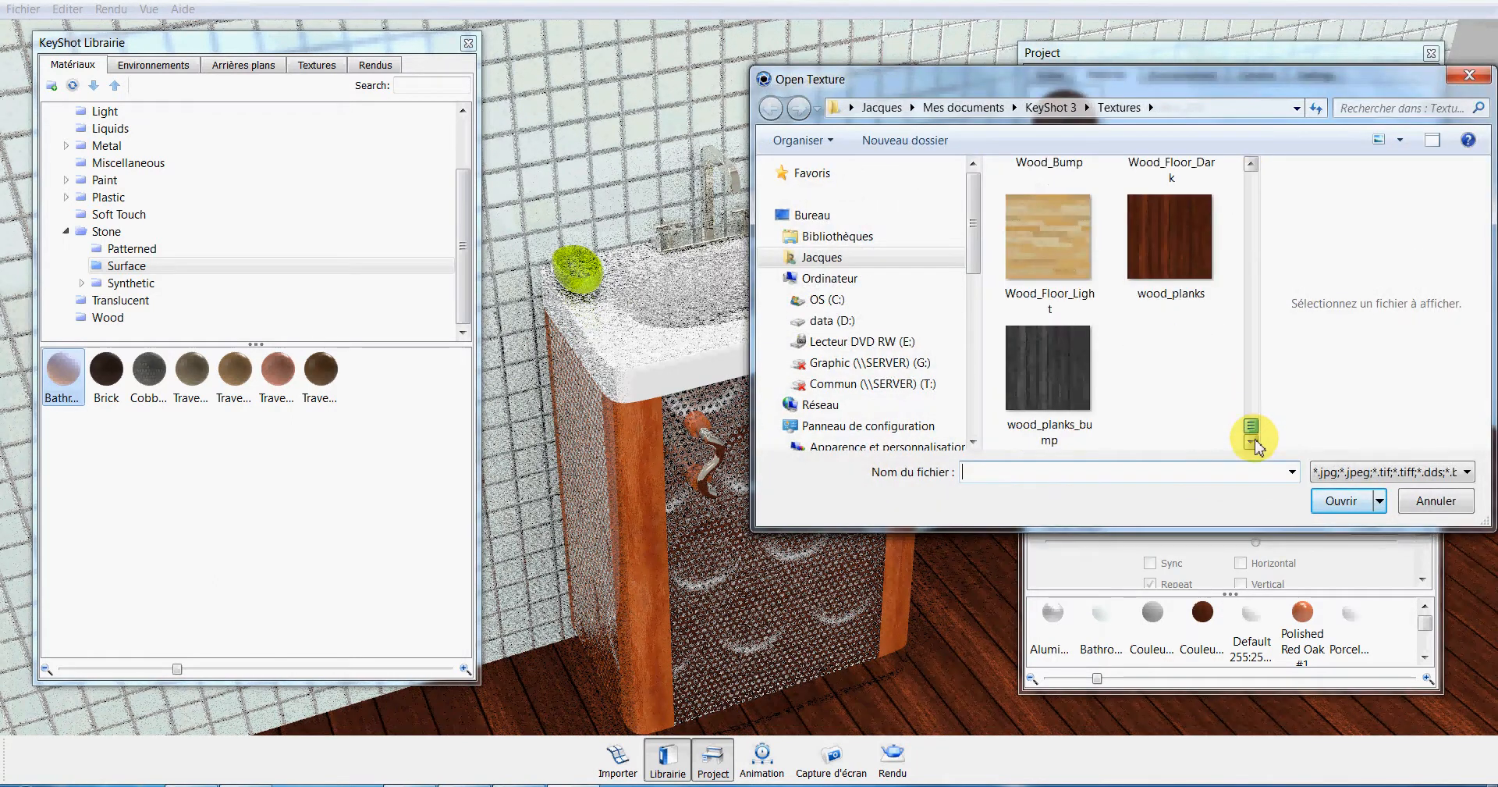
click(1054, 379)
click(1340, 500)
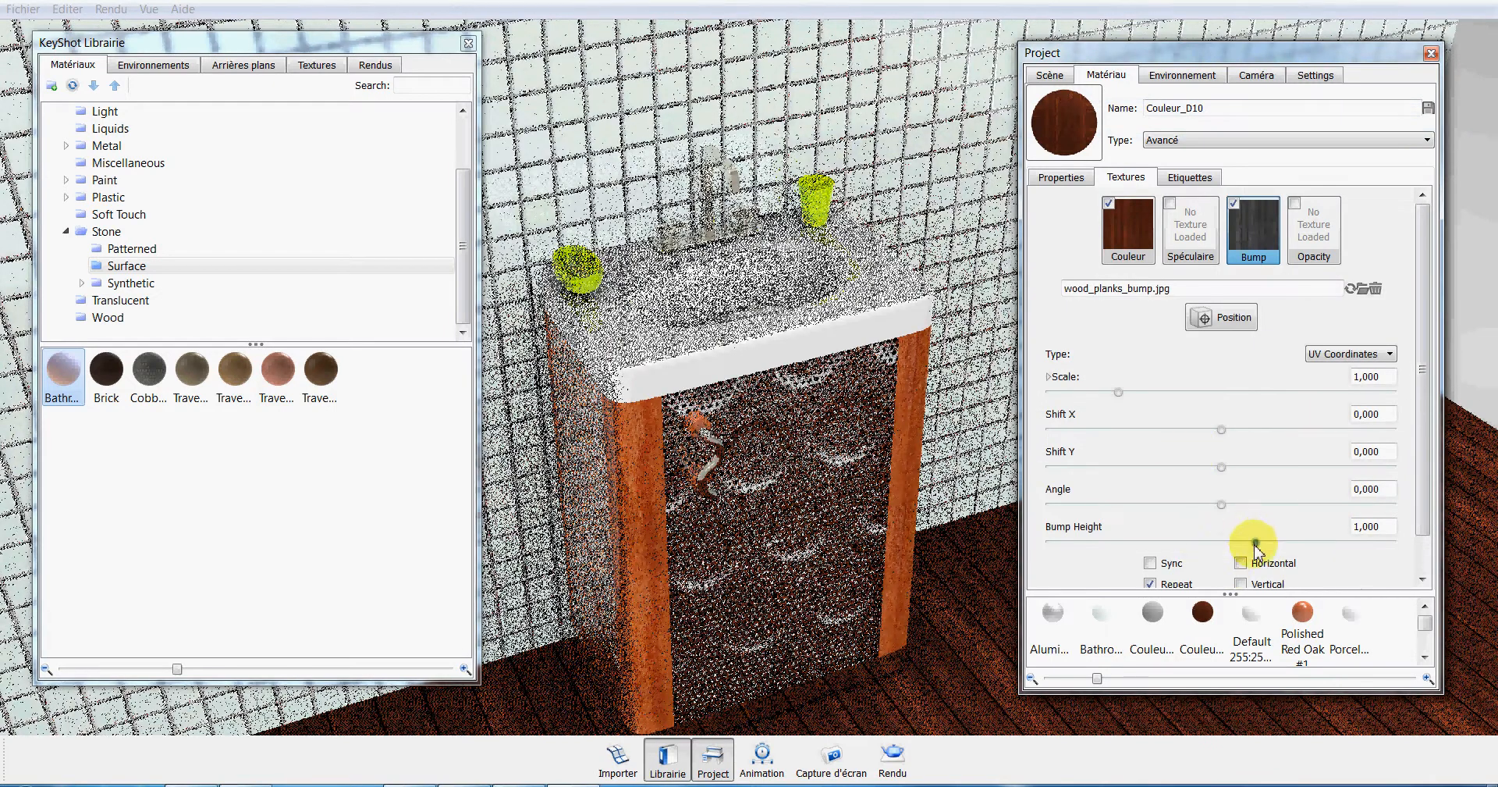
drag(1256, 541, 1278, 541)
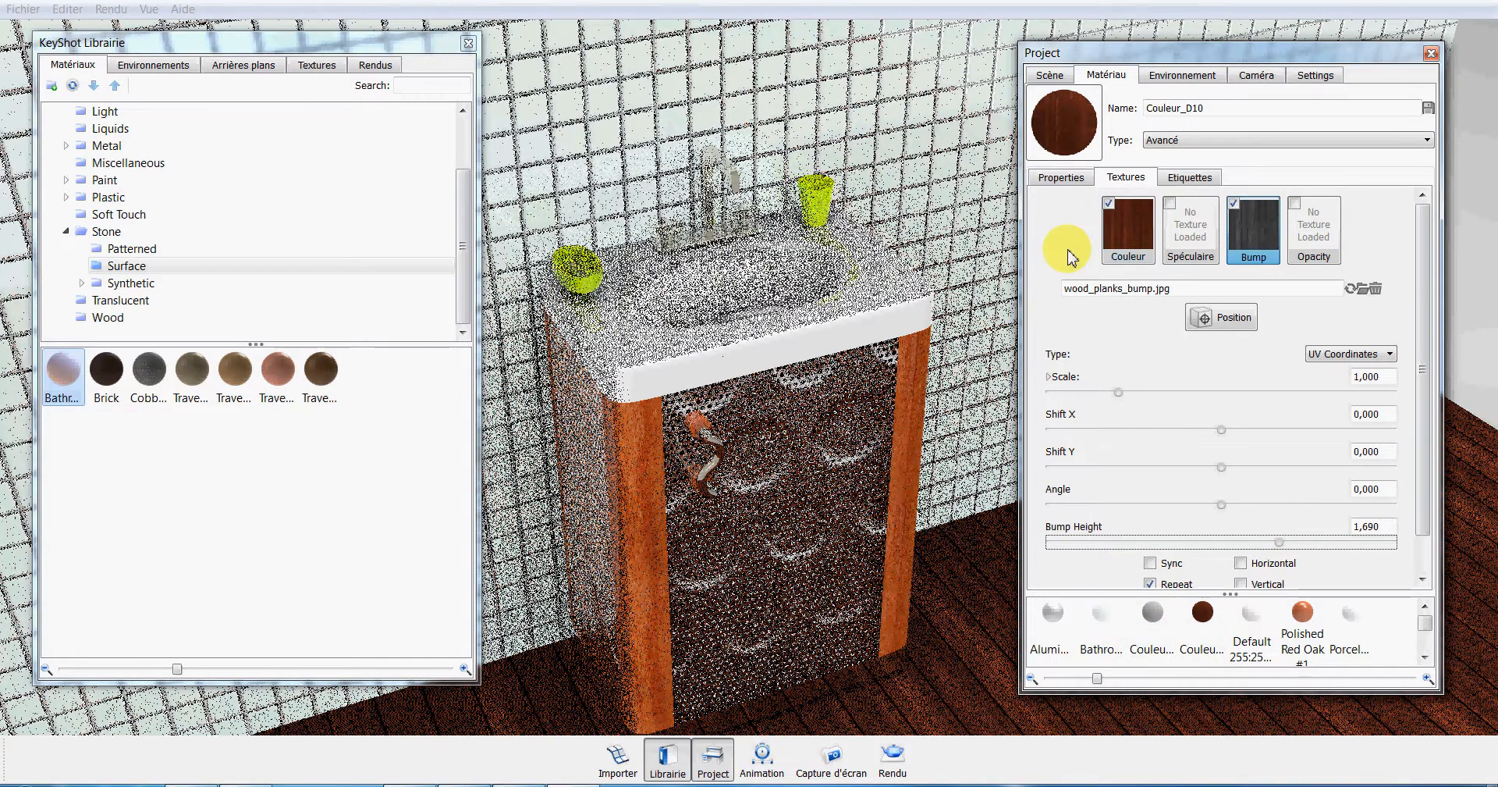
Change the floor's material type to Peinture métallique and enable colour blending on its base texture.
click(1061, 178)
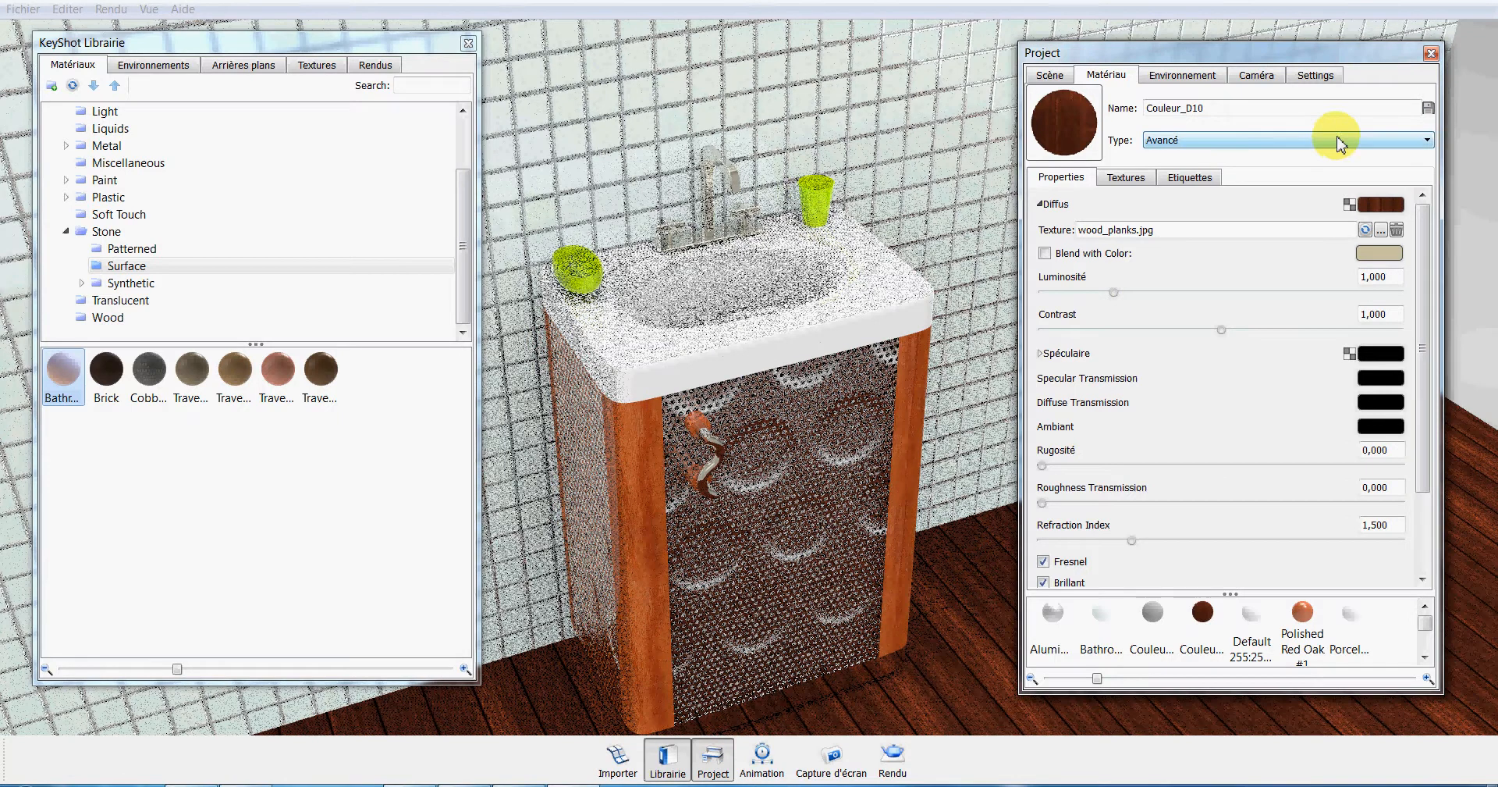
click(1425, 139)
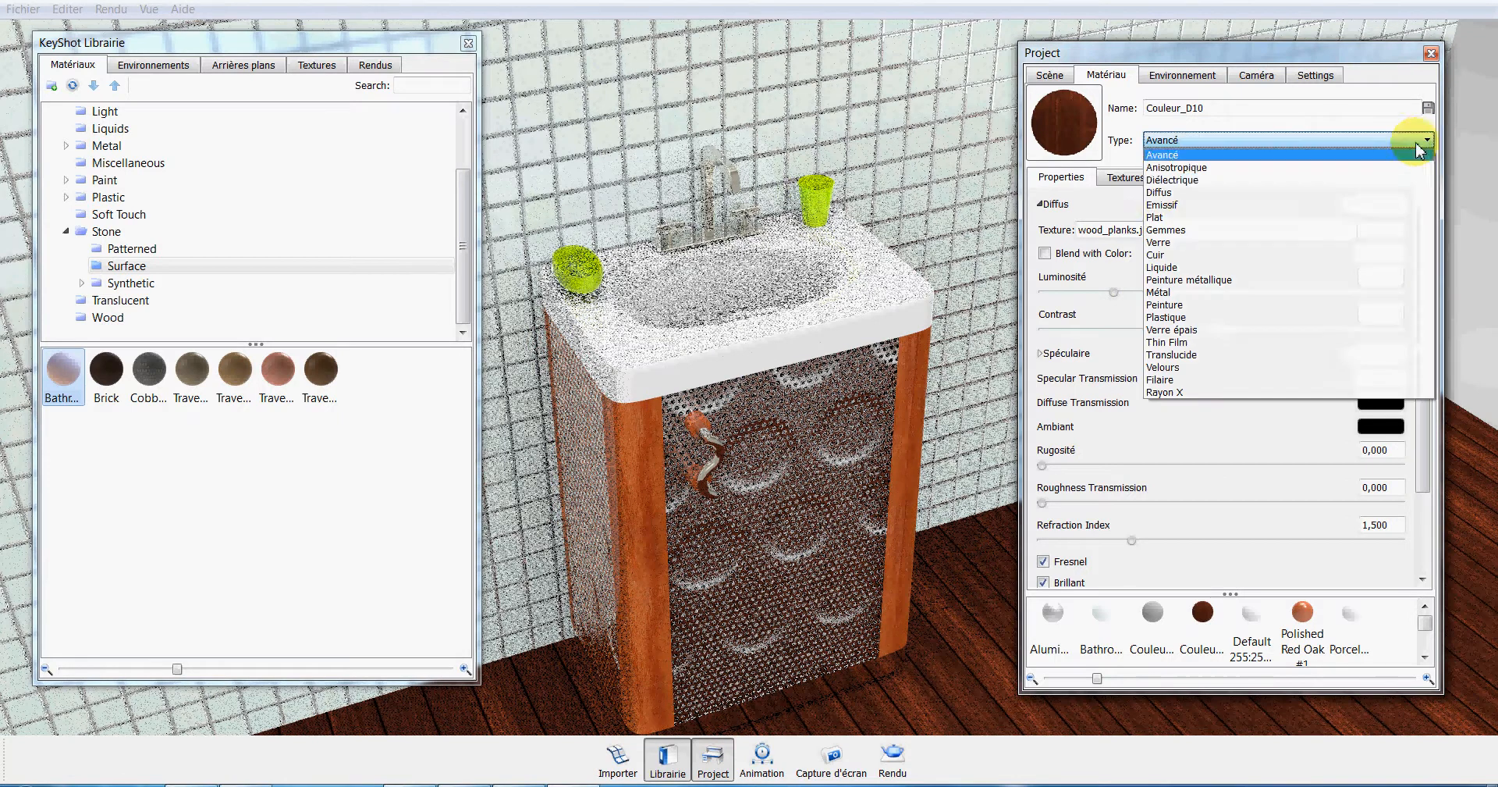
click(1178, 279)
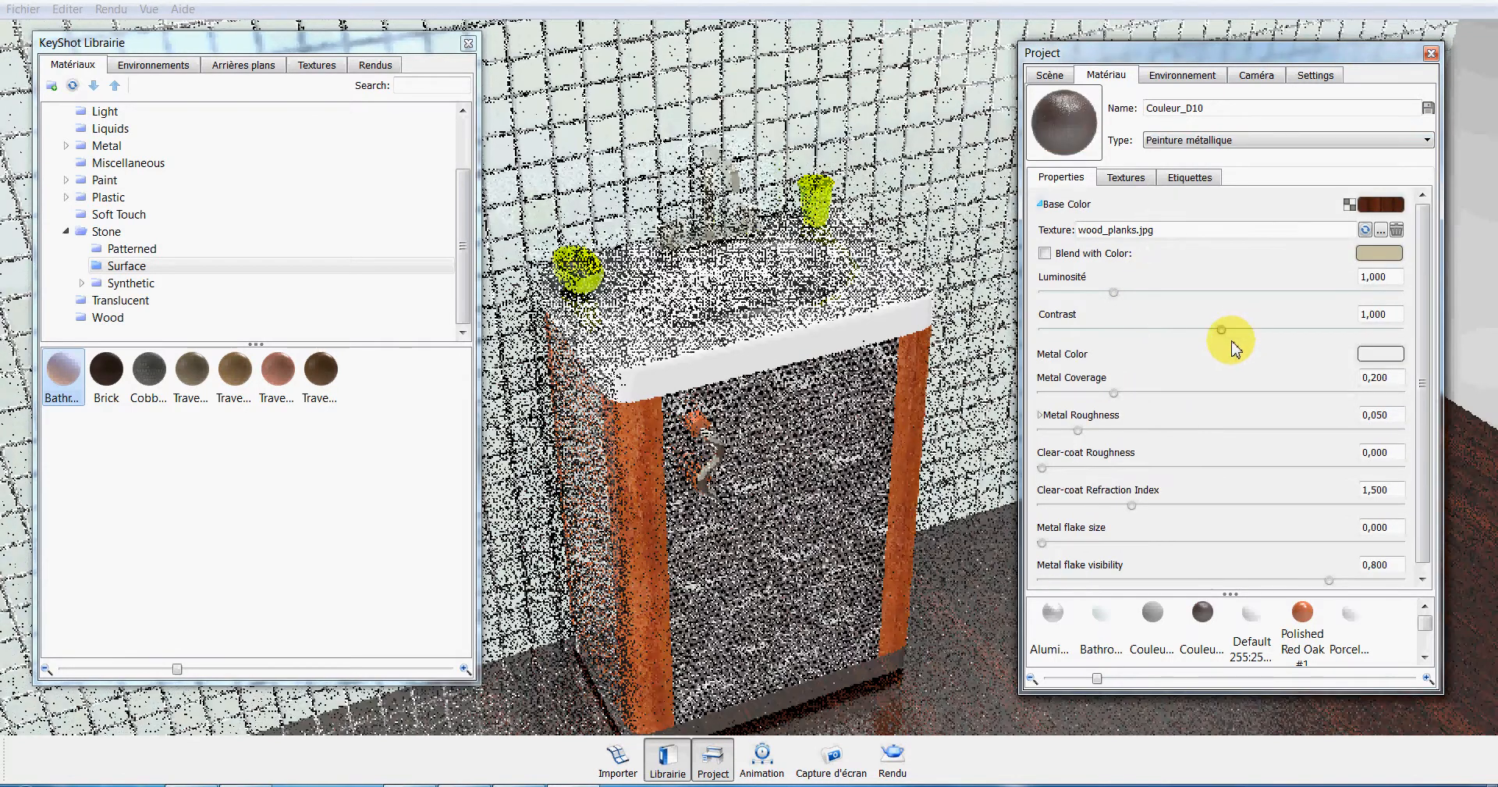
click(1046, 254)
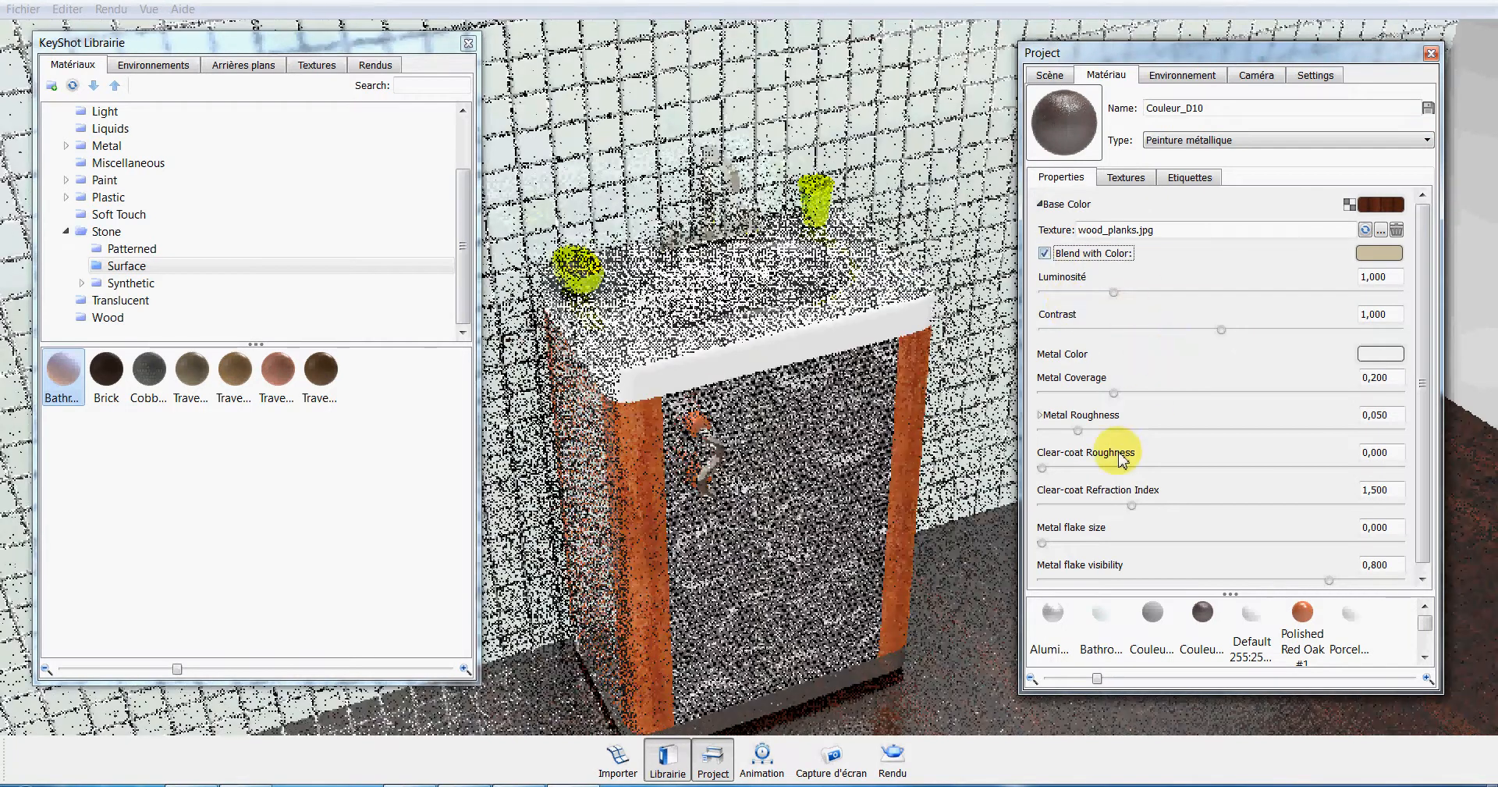
Reduce the floor's metal coverage to 0.046, metal roughness to 0.024 and clear-coat refraction index to 1.122.
drag(1114, 392, 1072, 396)
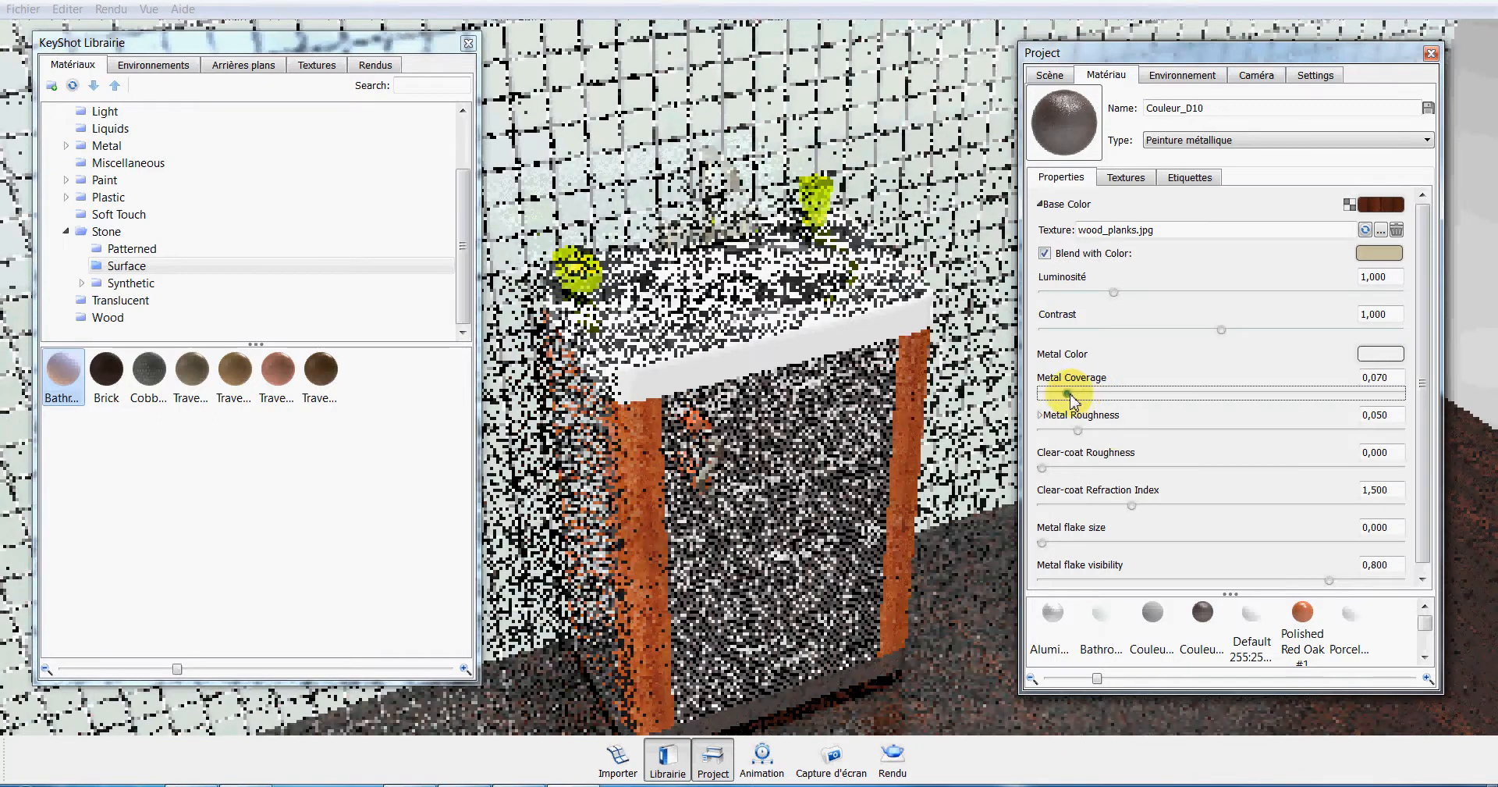
drag(1131, 505, 1064, 509)
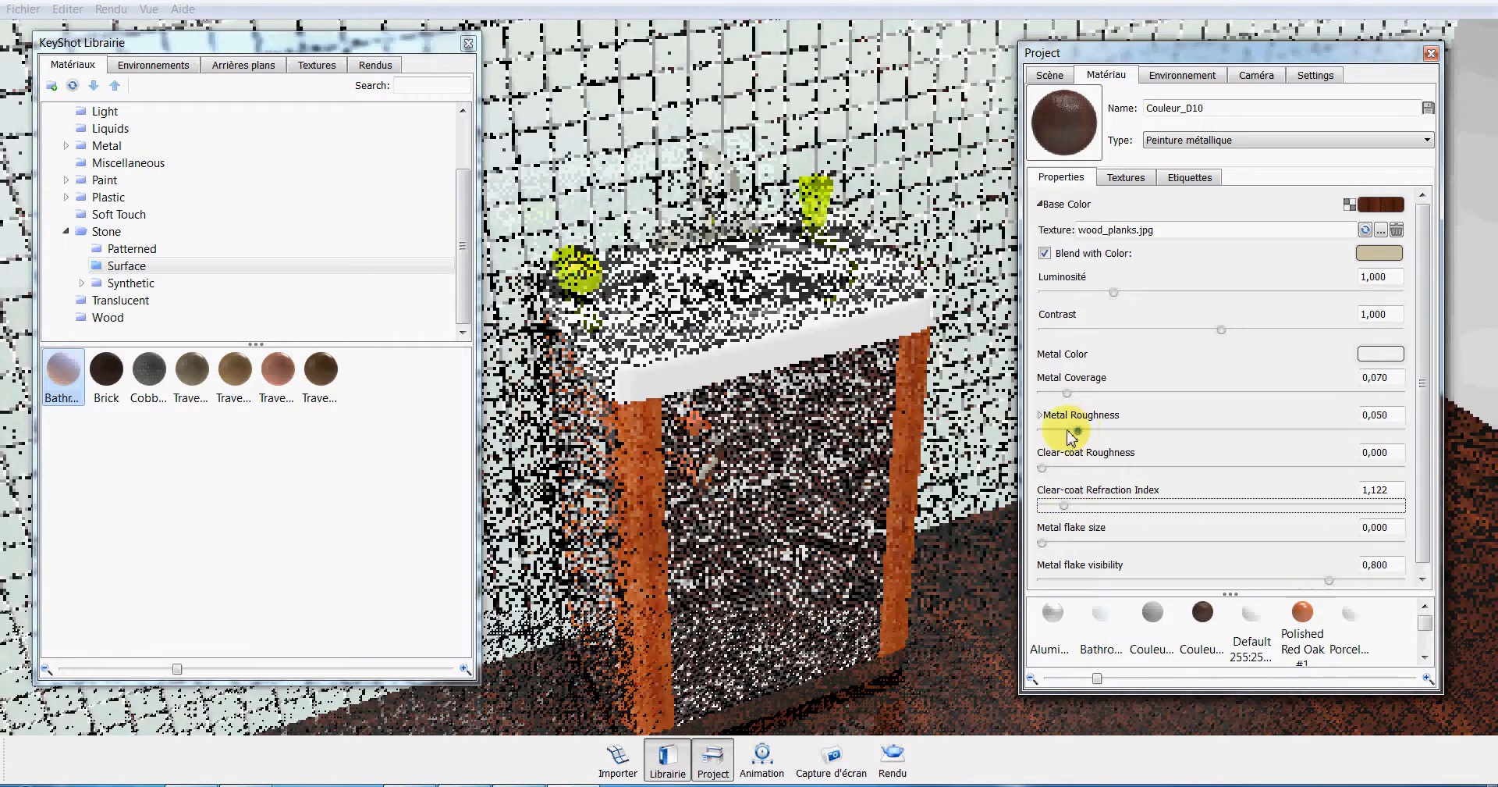
drag(1078, 430, 1058, 393)
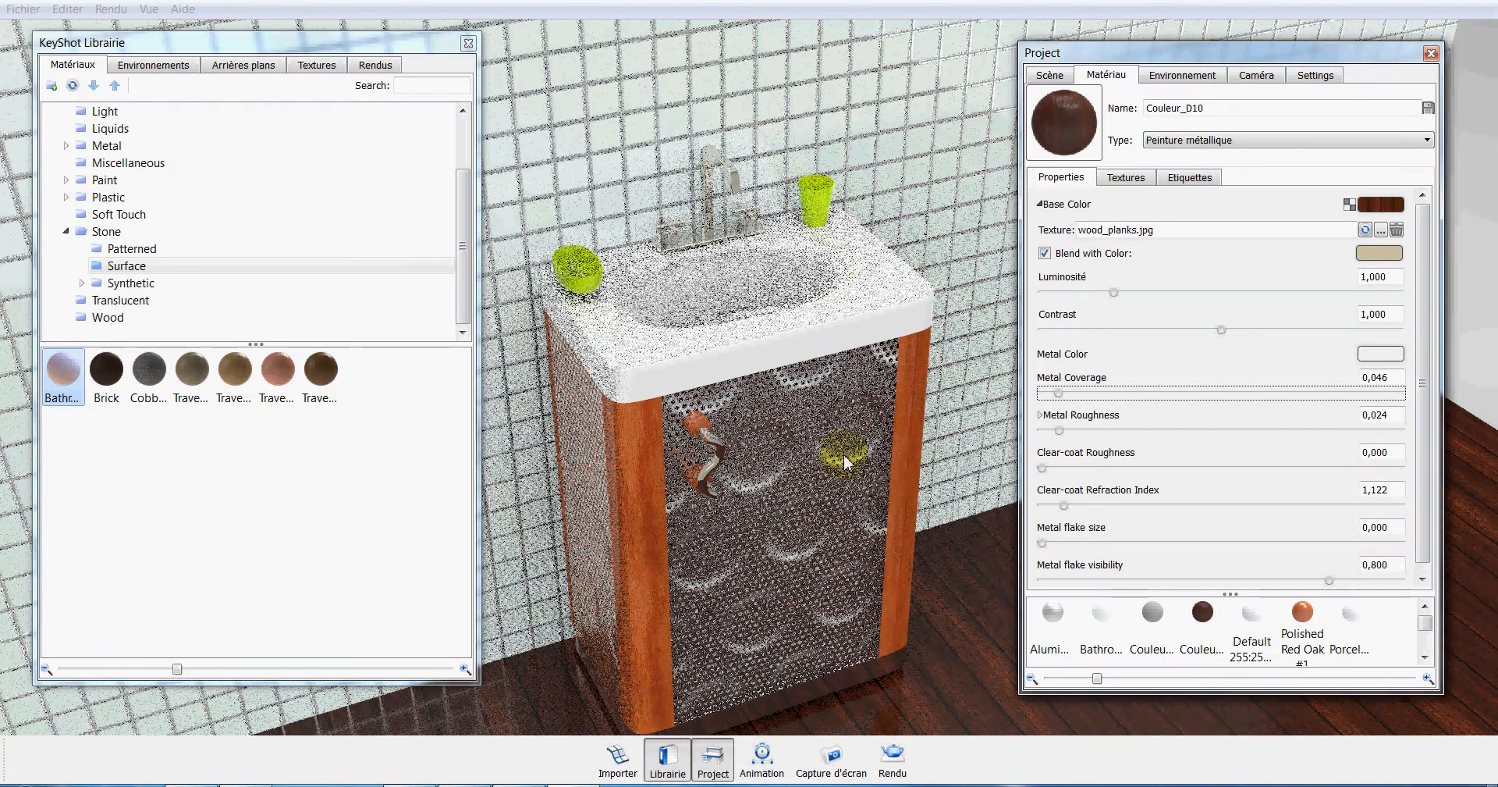
Edit the cabinet door's mesh material, synchronise its bump and opacity textures and reduce their scale to 0.045.
right_click(824, 462)
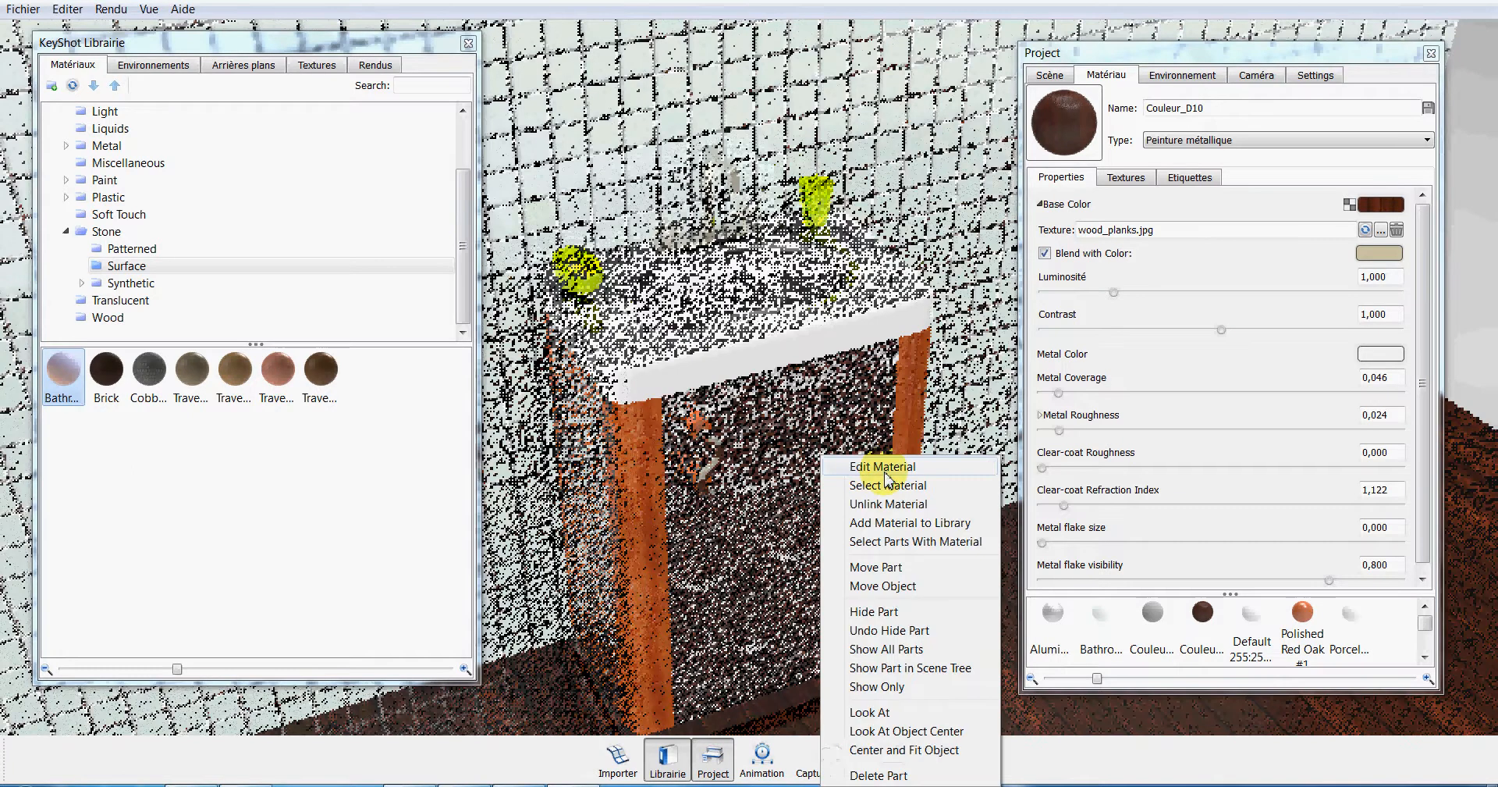
click(845, 471)
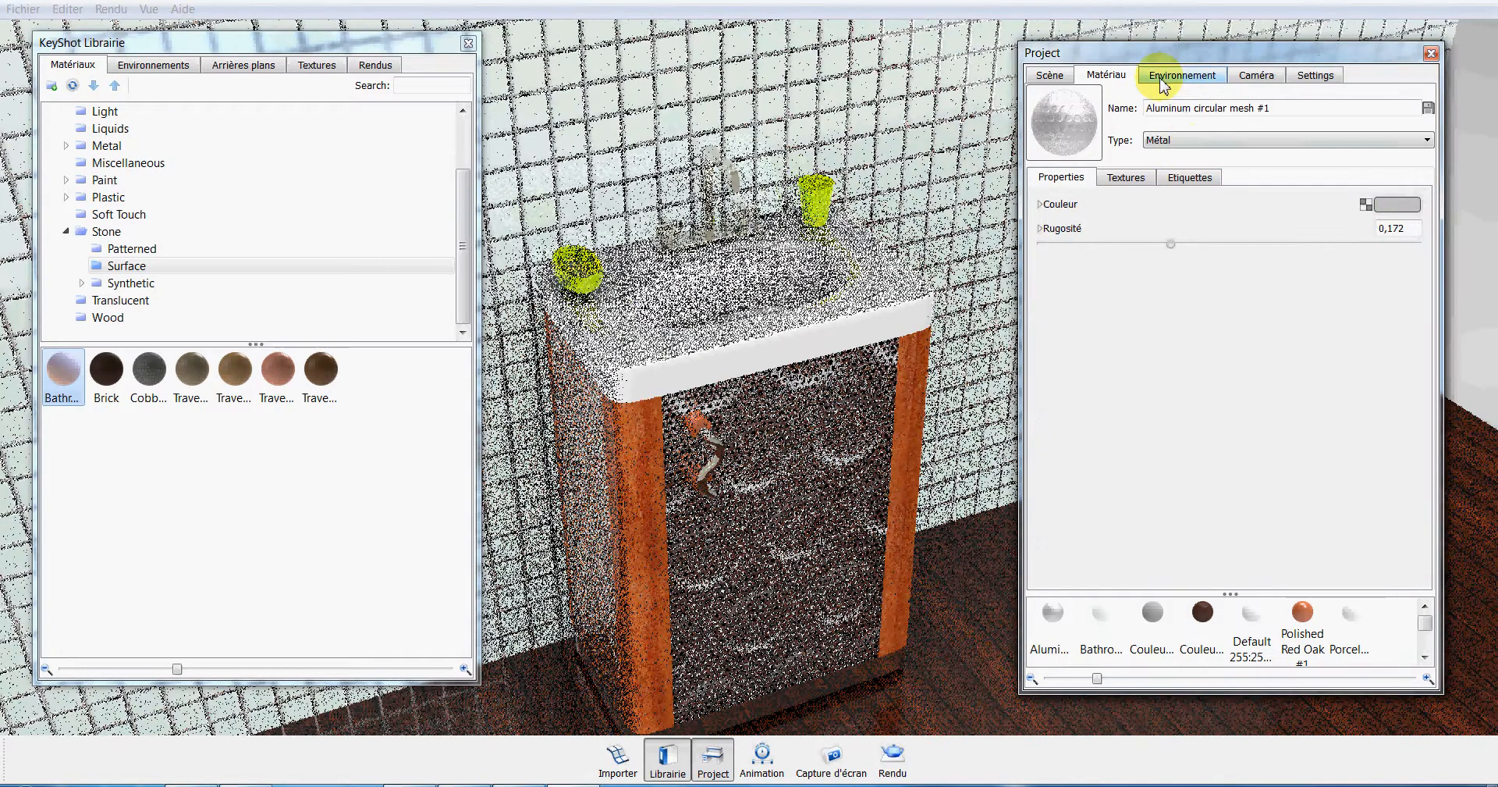
click(1126, 177)
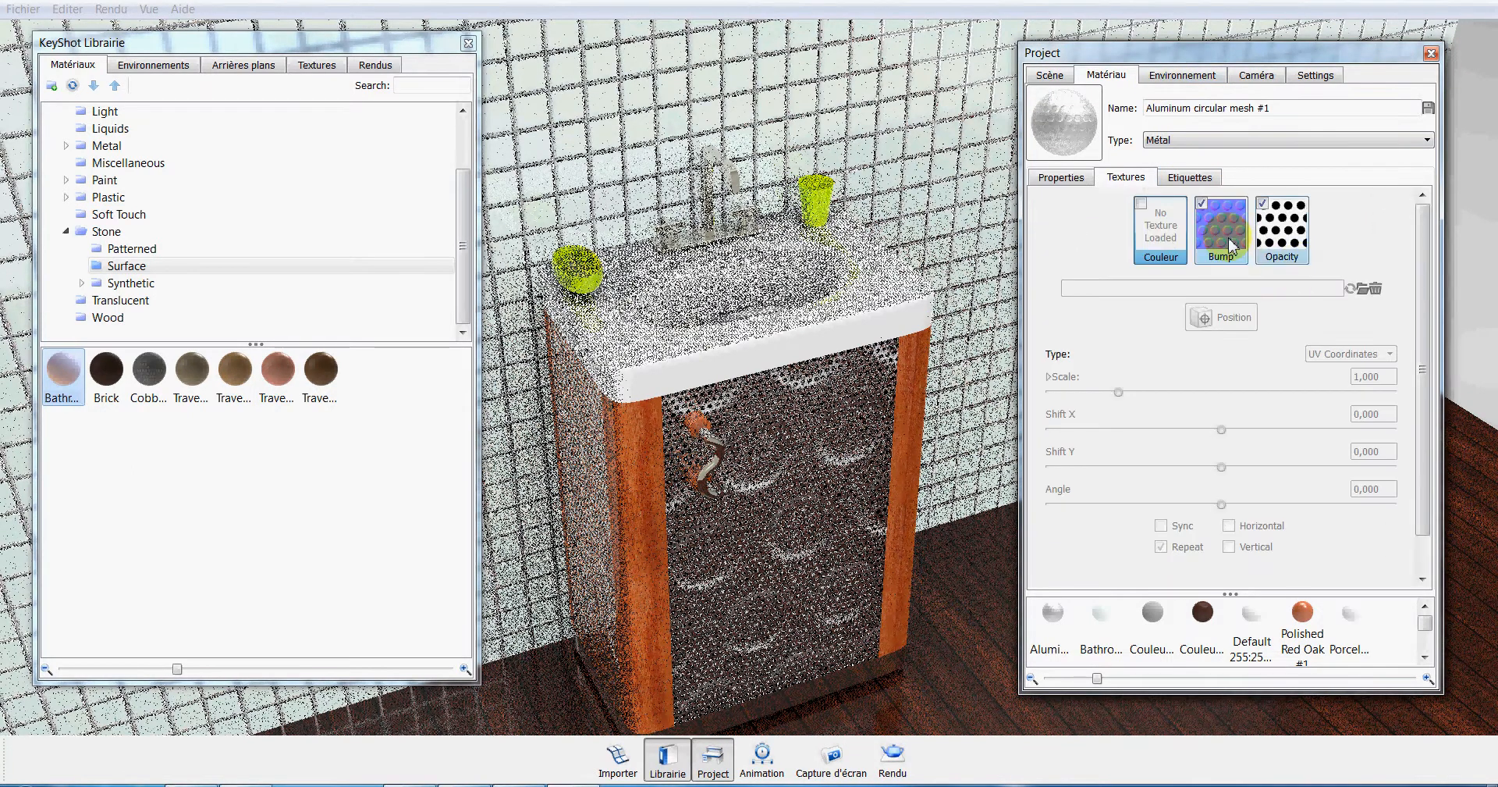
click(1231, 247)
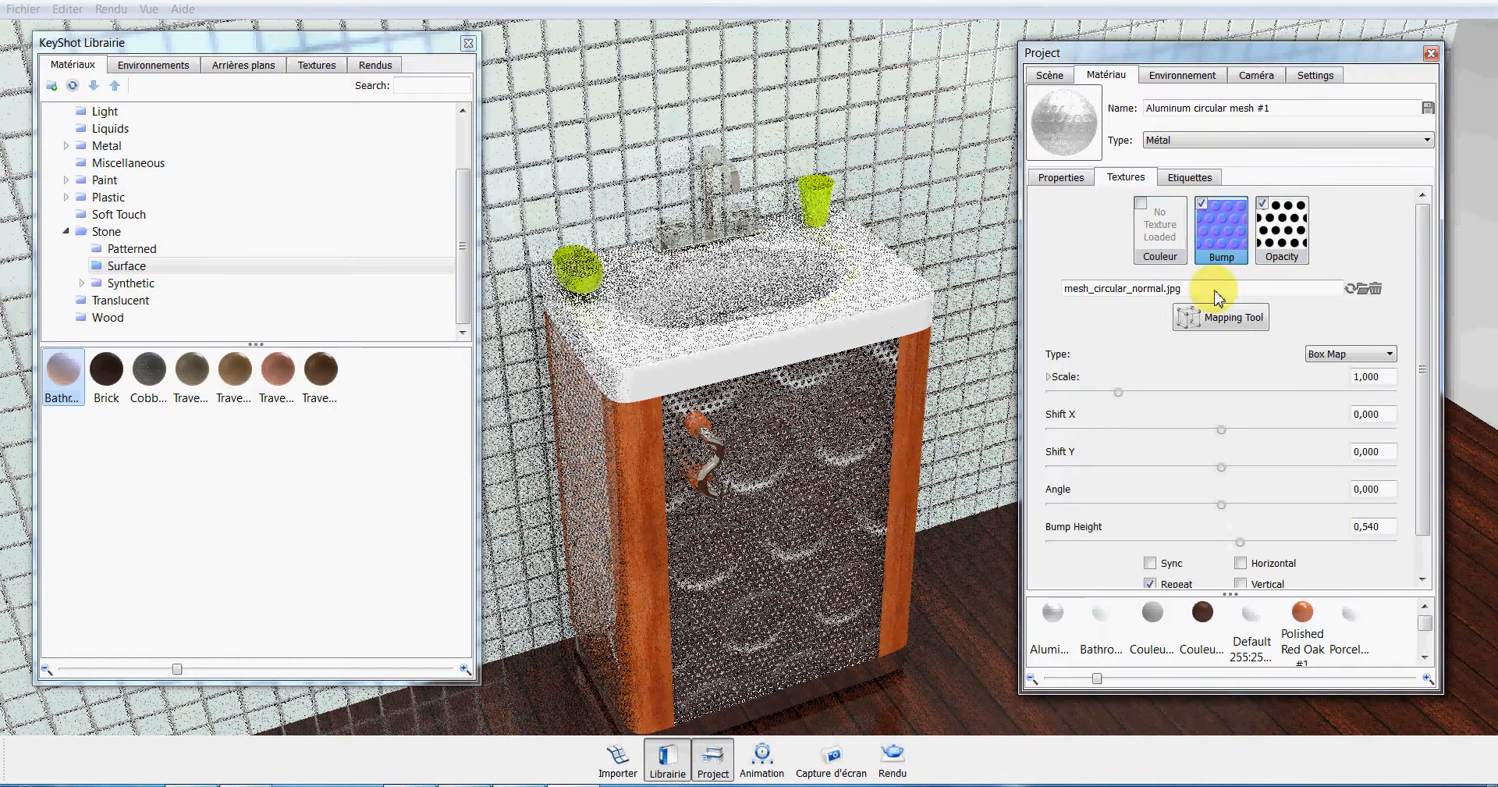
click(1150, 563)
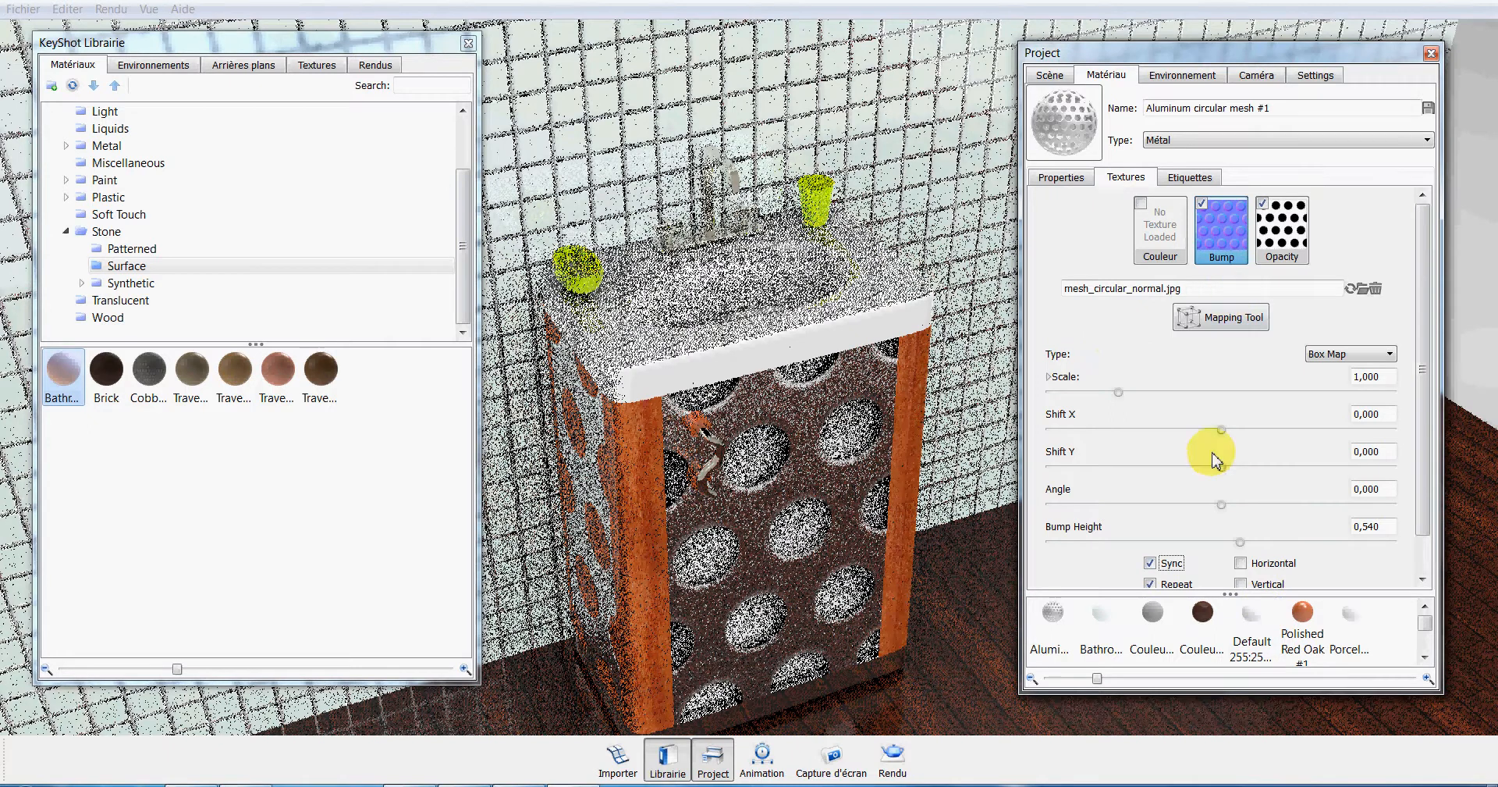
click(1119, 393)
drag(1119, 392, 1055, 394)
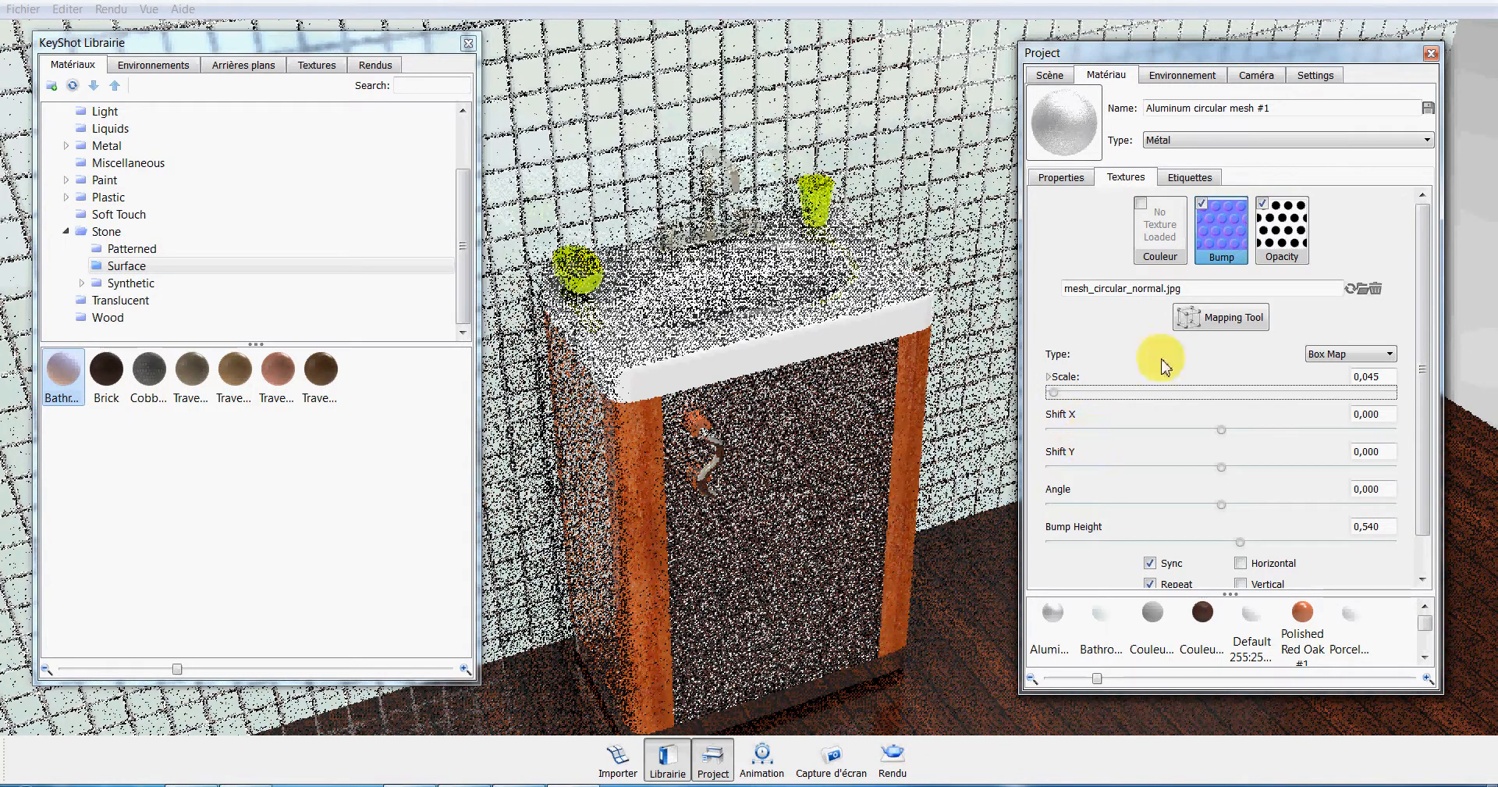
click(1283, 231)
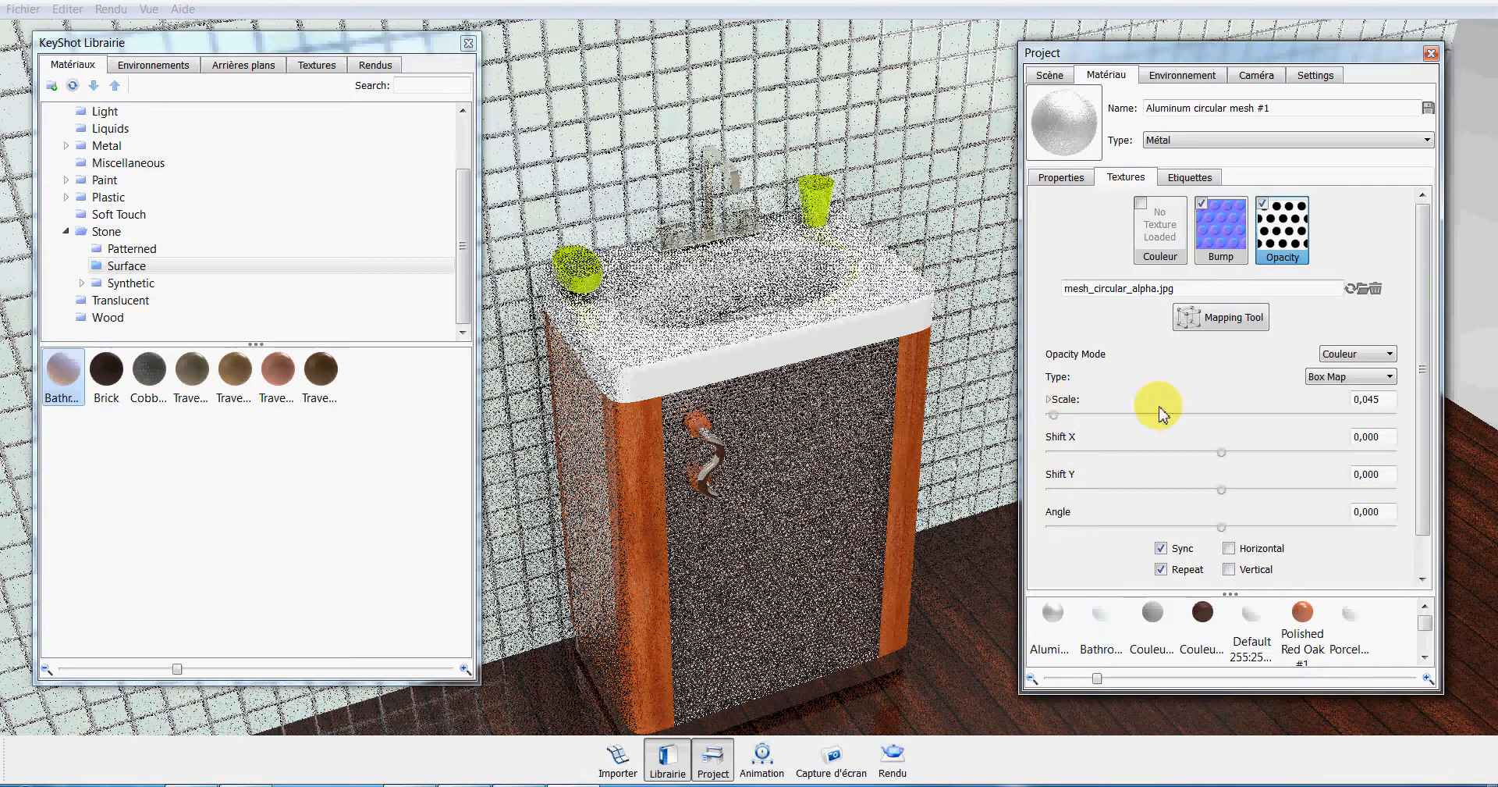
Apply a fresh Aluminum circular mesh material from the library's Metal > Aluminum category to the cabinet door.
scroll(460, 234, up, 2)
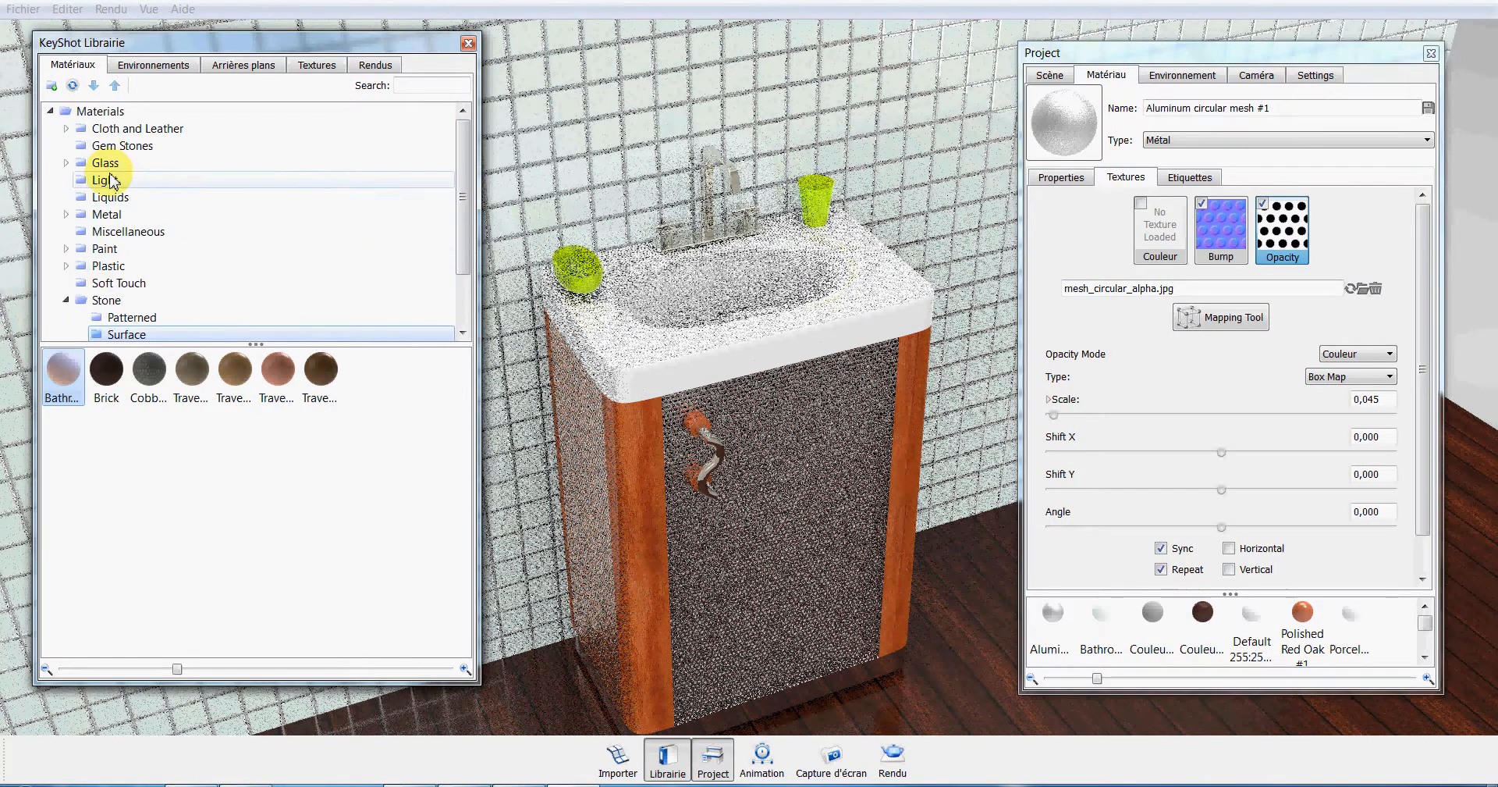
click(106, 216)
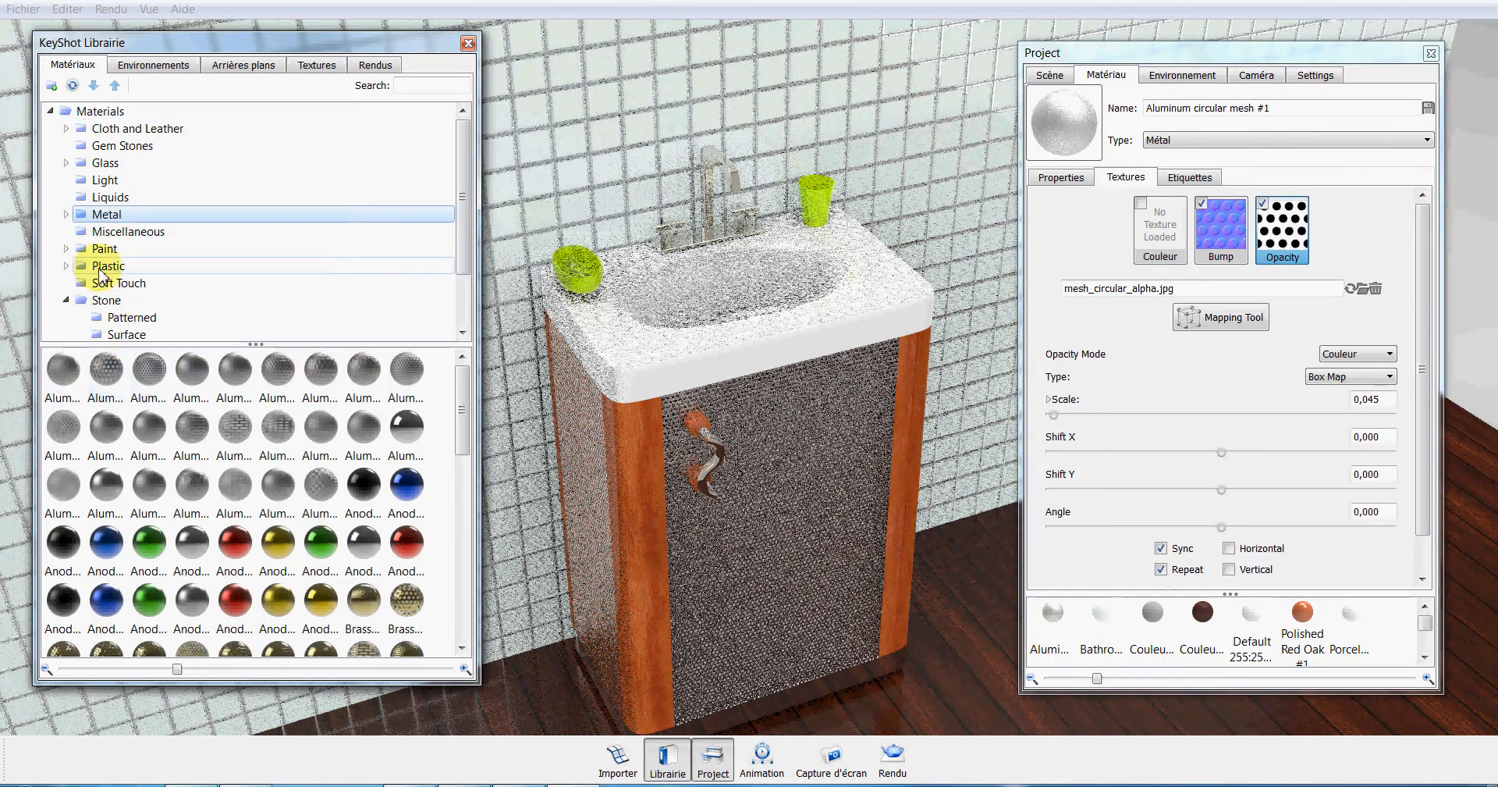
click(66, 214)
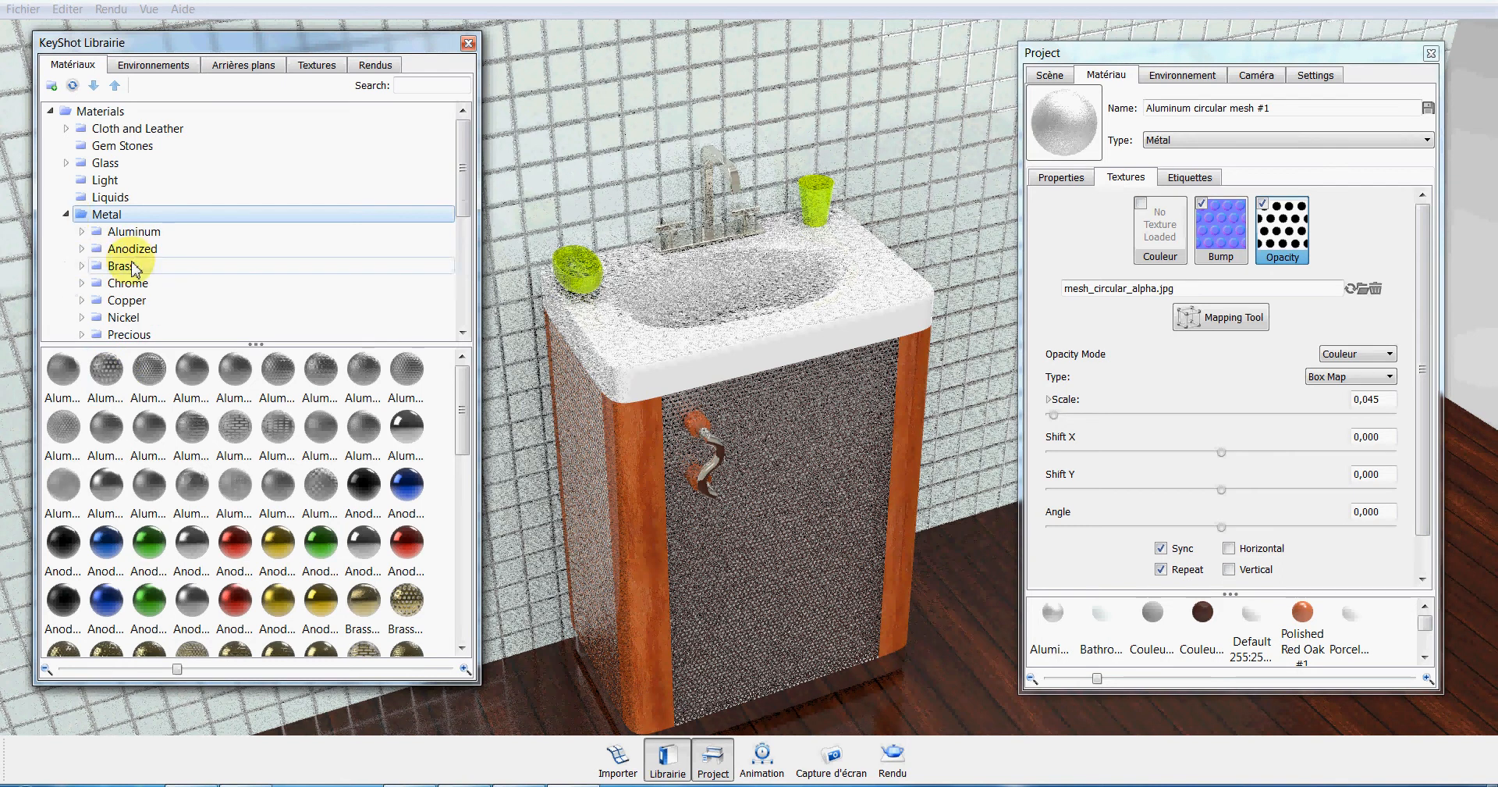
click(133, 232)
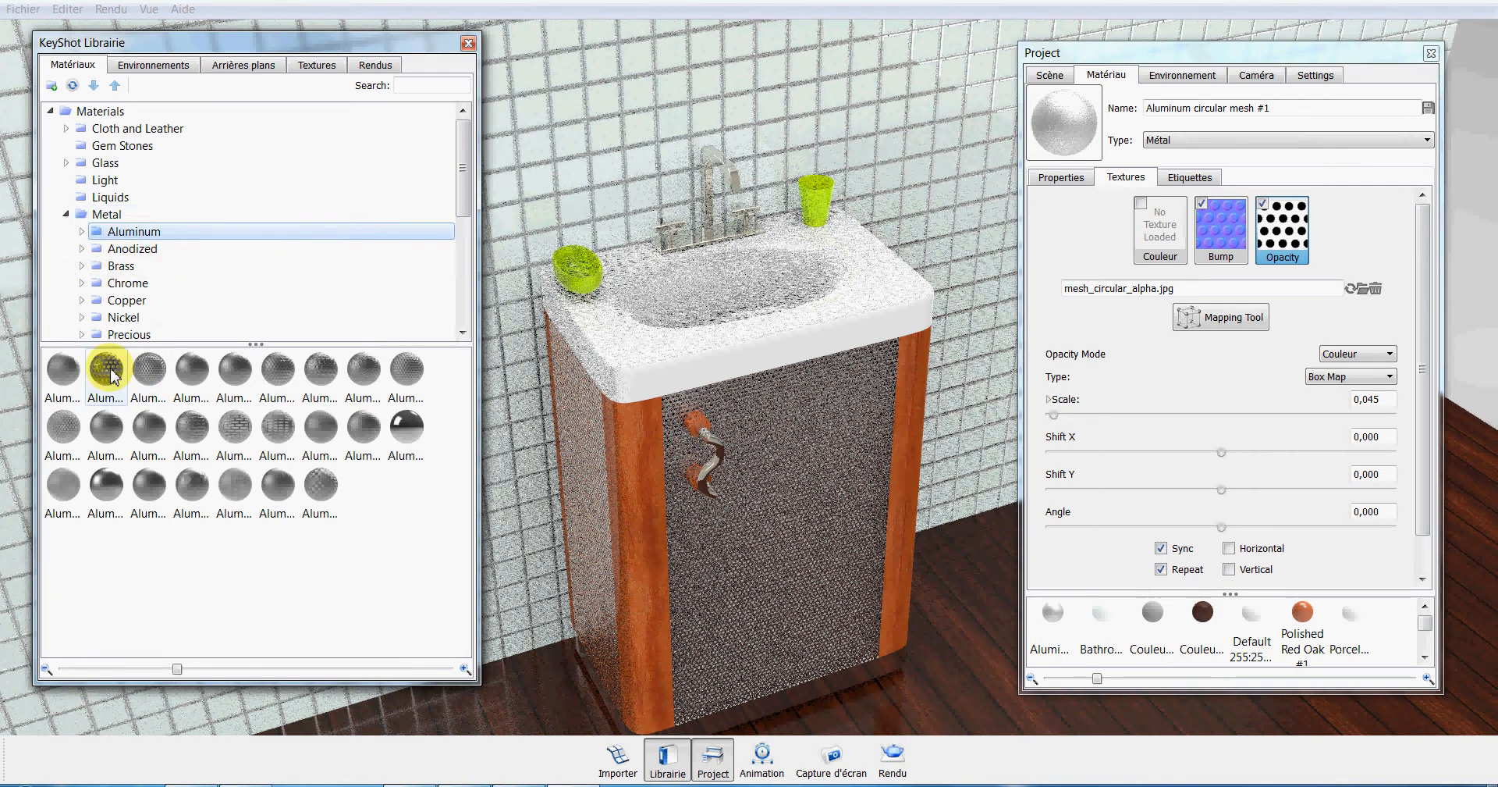
drag(103, 369, 784, 531)
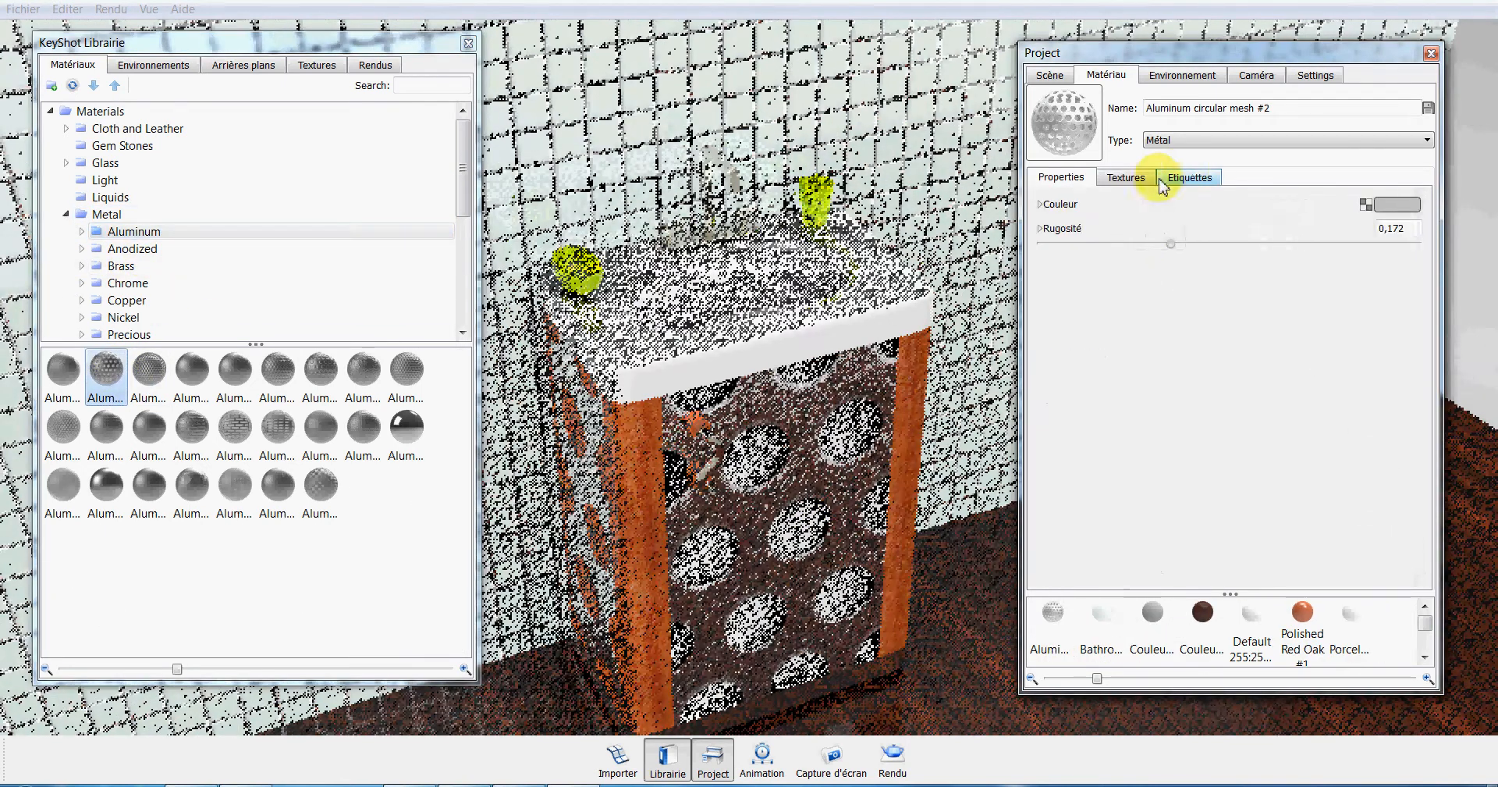
Synchronise the door mesh's opacity texture with its bump texture and reduce the scale to 0.090.
click(1127, 177)
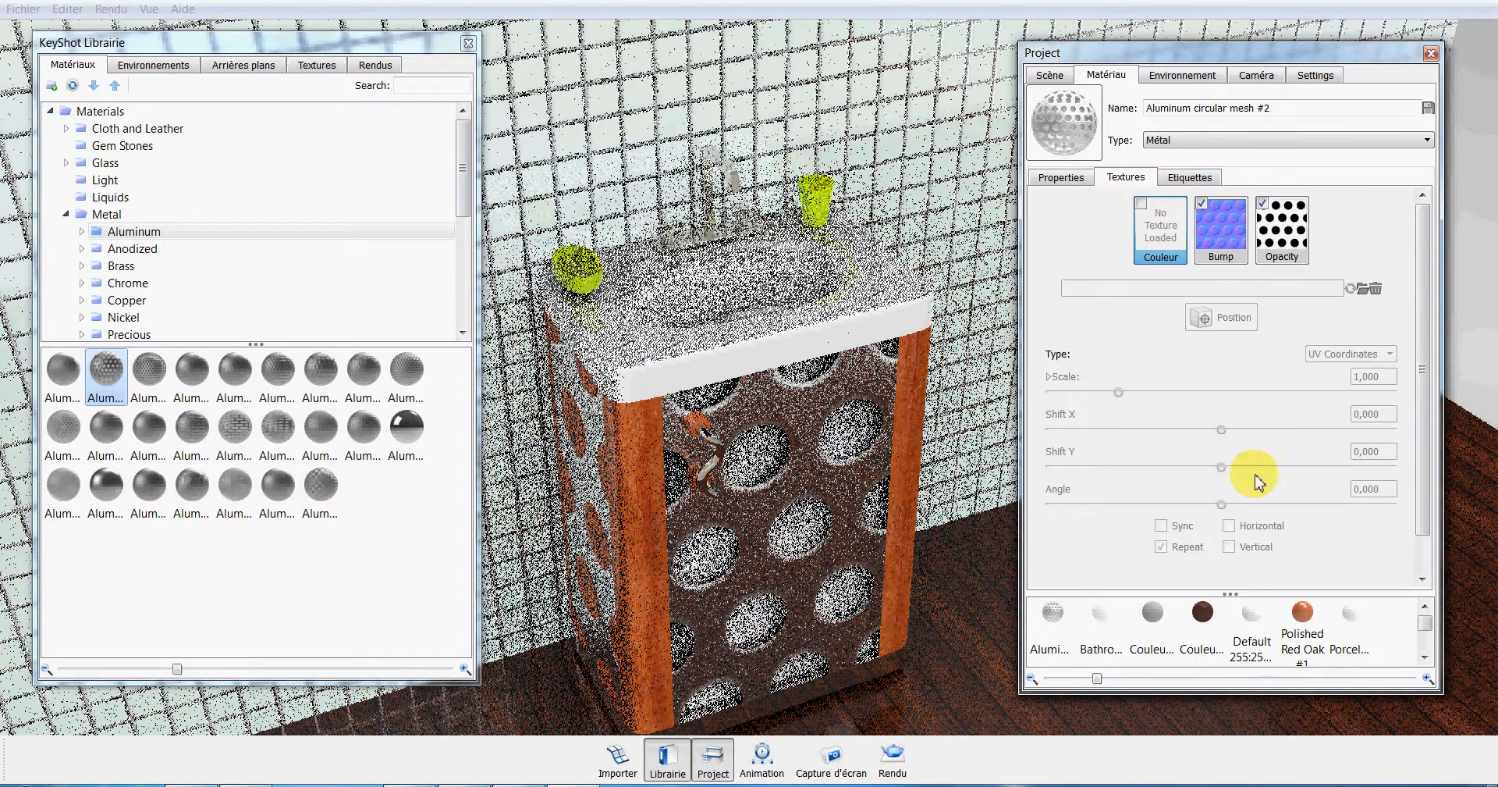
click(1283, 254)
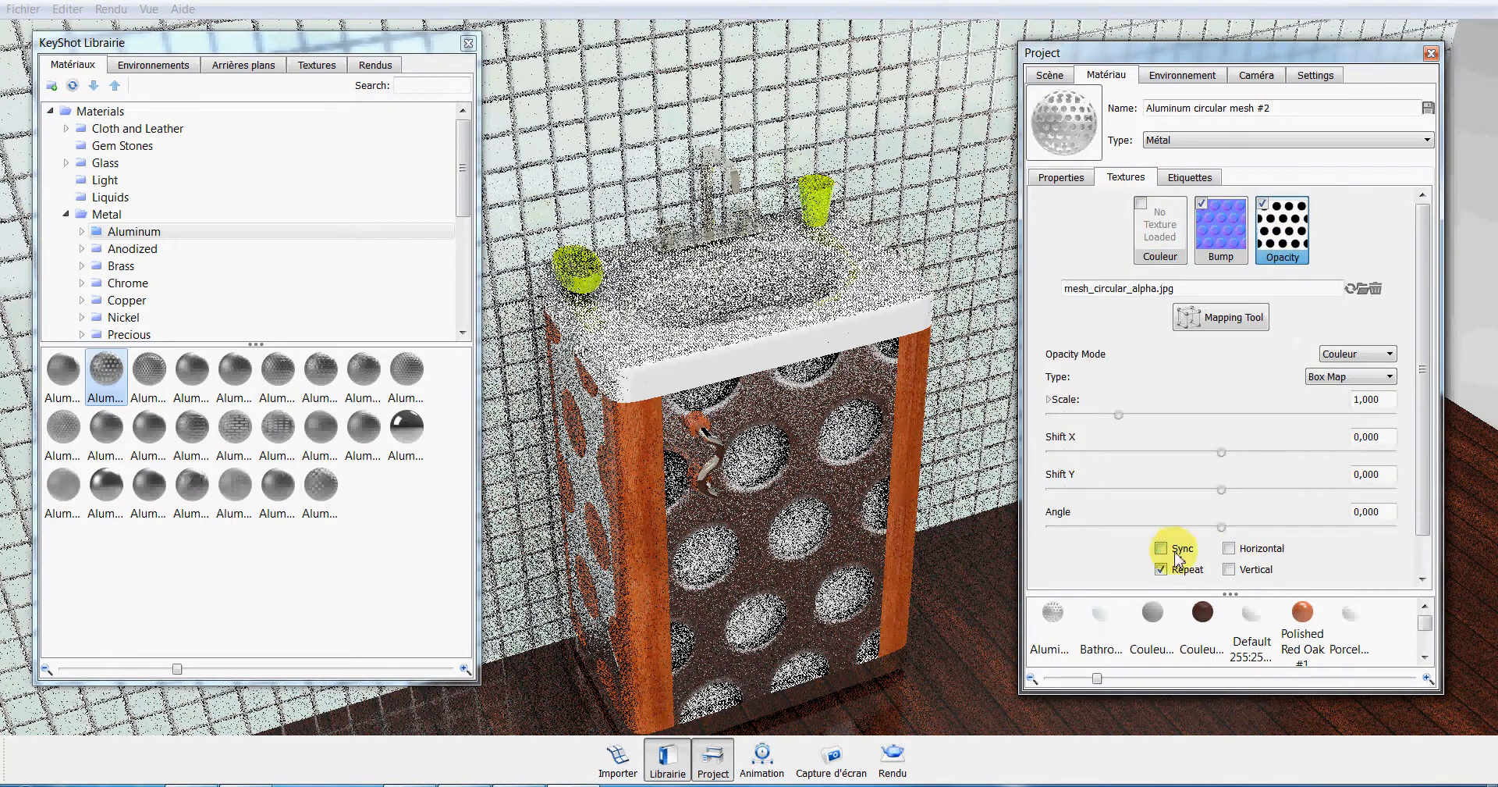
click(1163, 548)
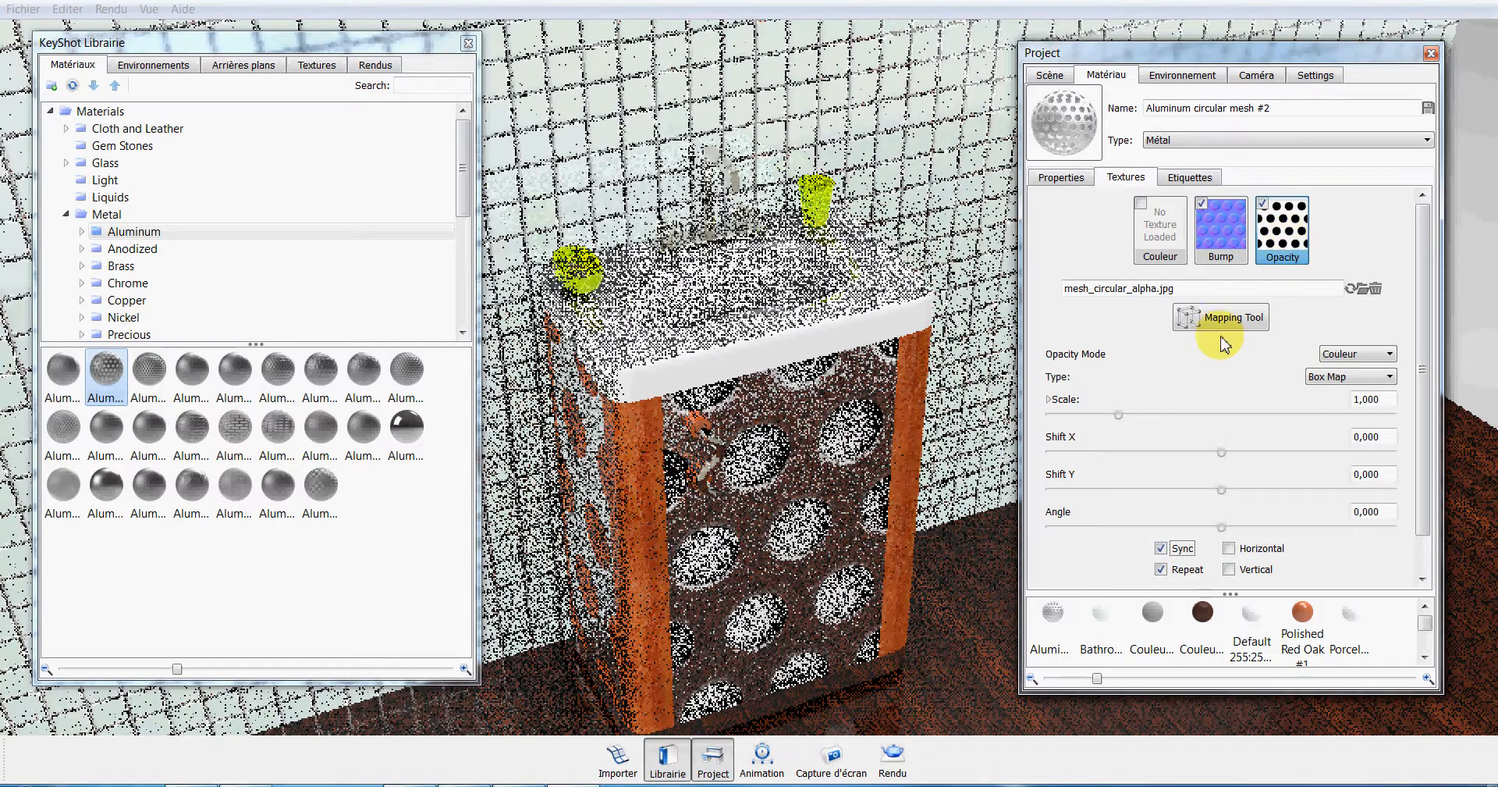
drag(1119, 414, 1062, 416)
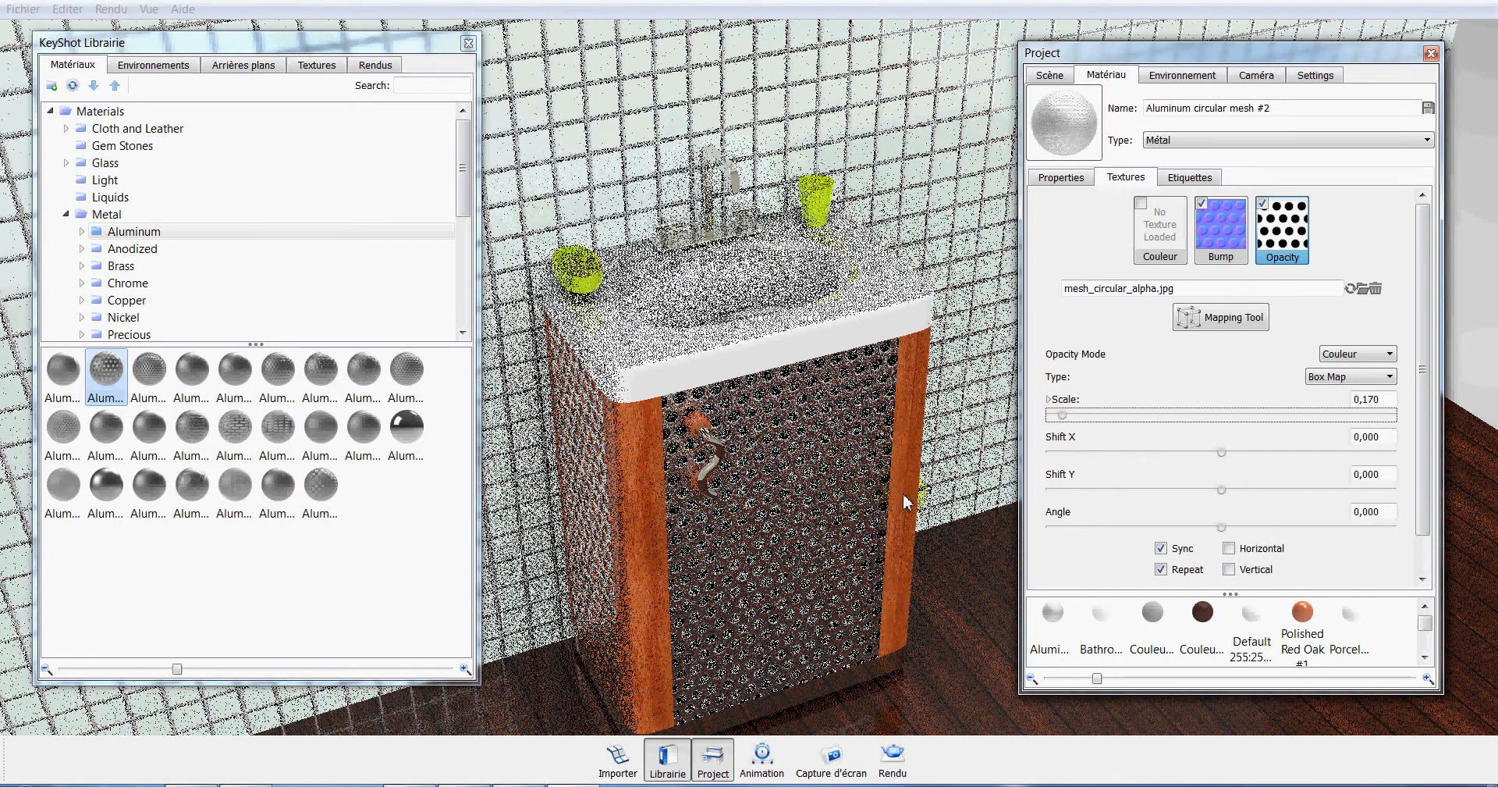
drag(1429, 421, 1429, 456)
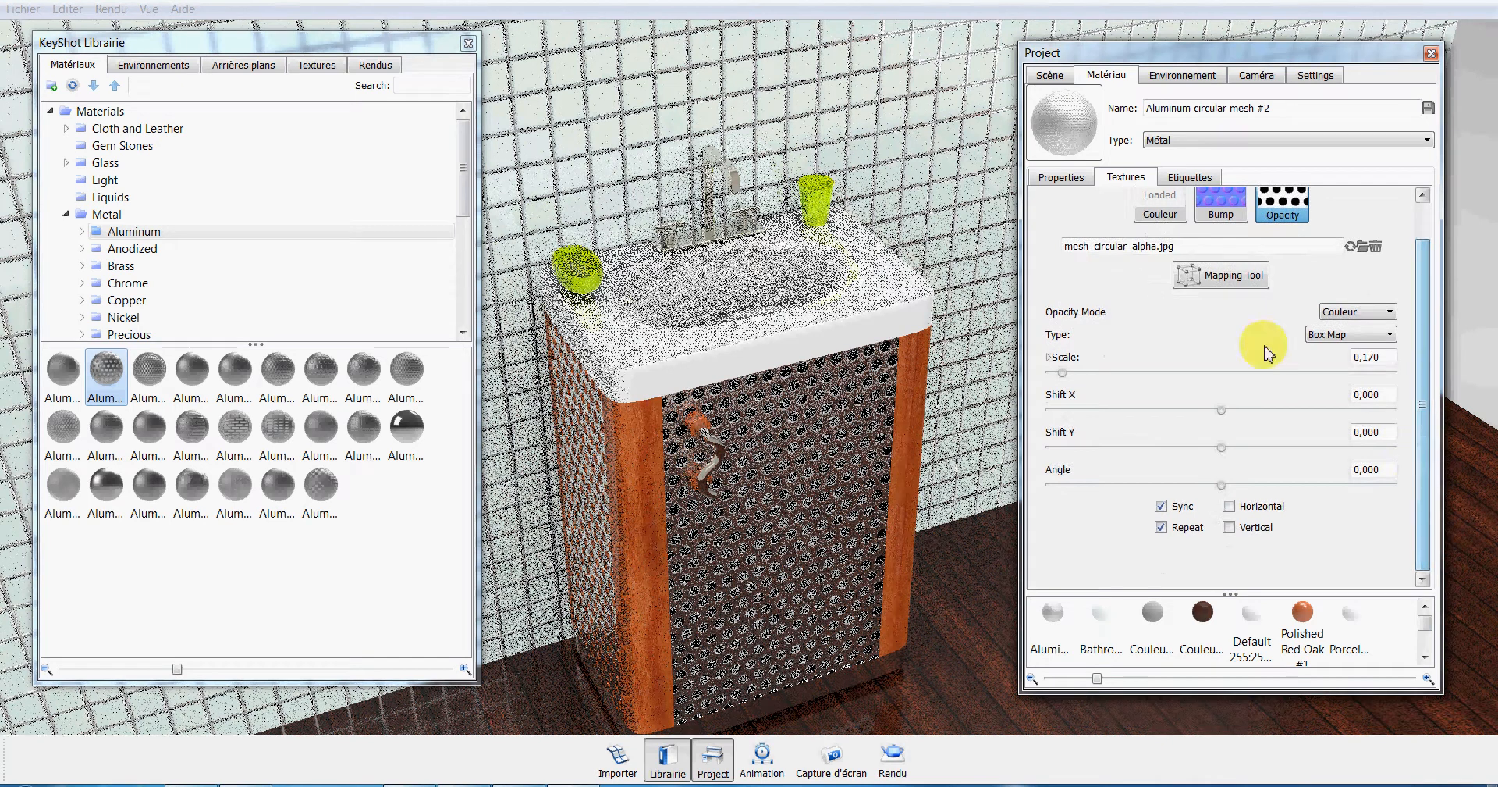
drag(1063, 373, 1057, 373)
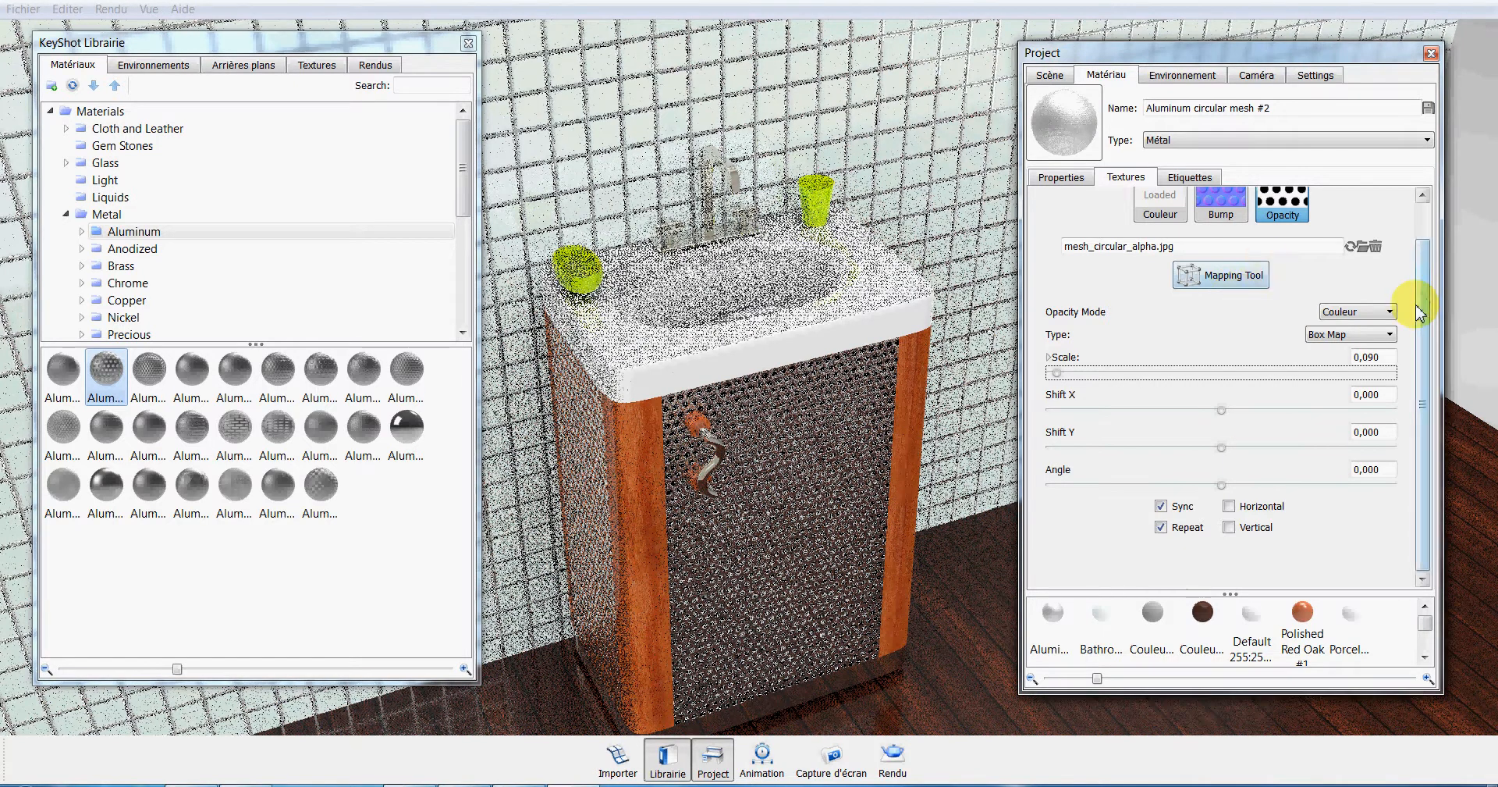
Compare the settings of the door mesh's colour, bump and opacity textures.
drag(1421, 295, 1422, 222)
click(1231, 230)
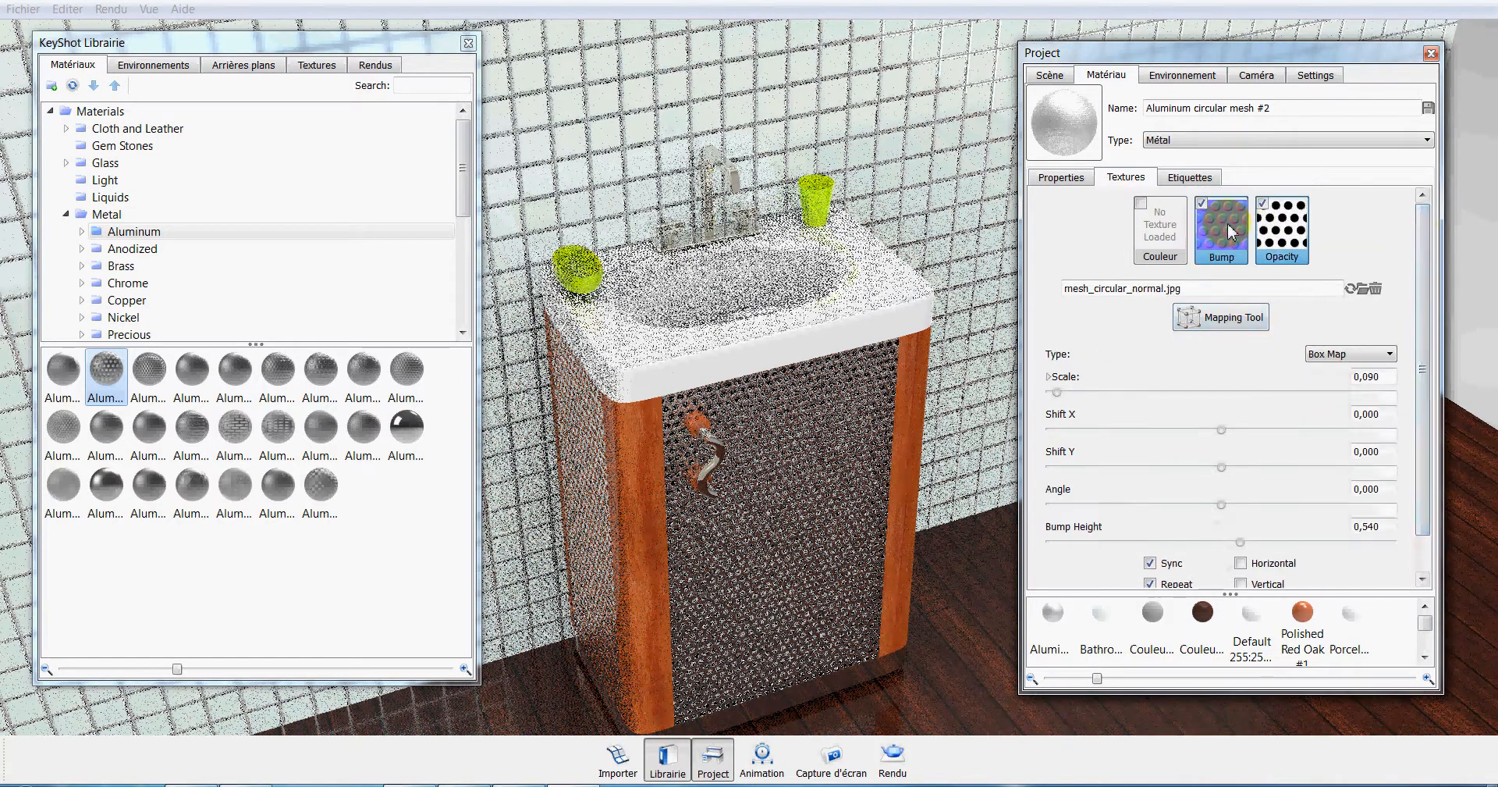
click(1167, 235)
click(1239, 240)
click(1280, 248)
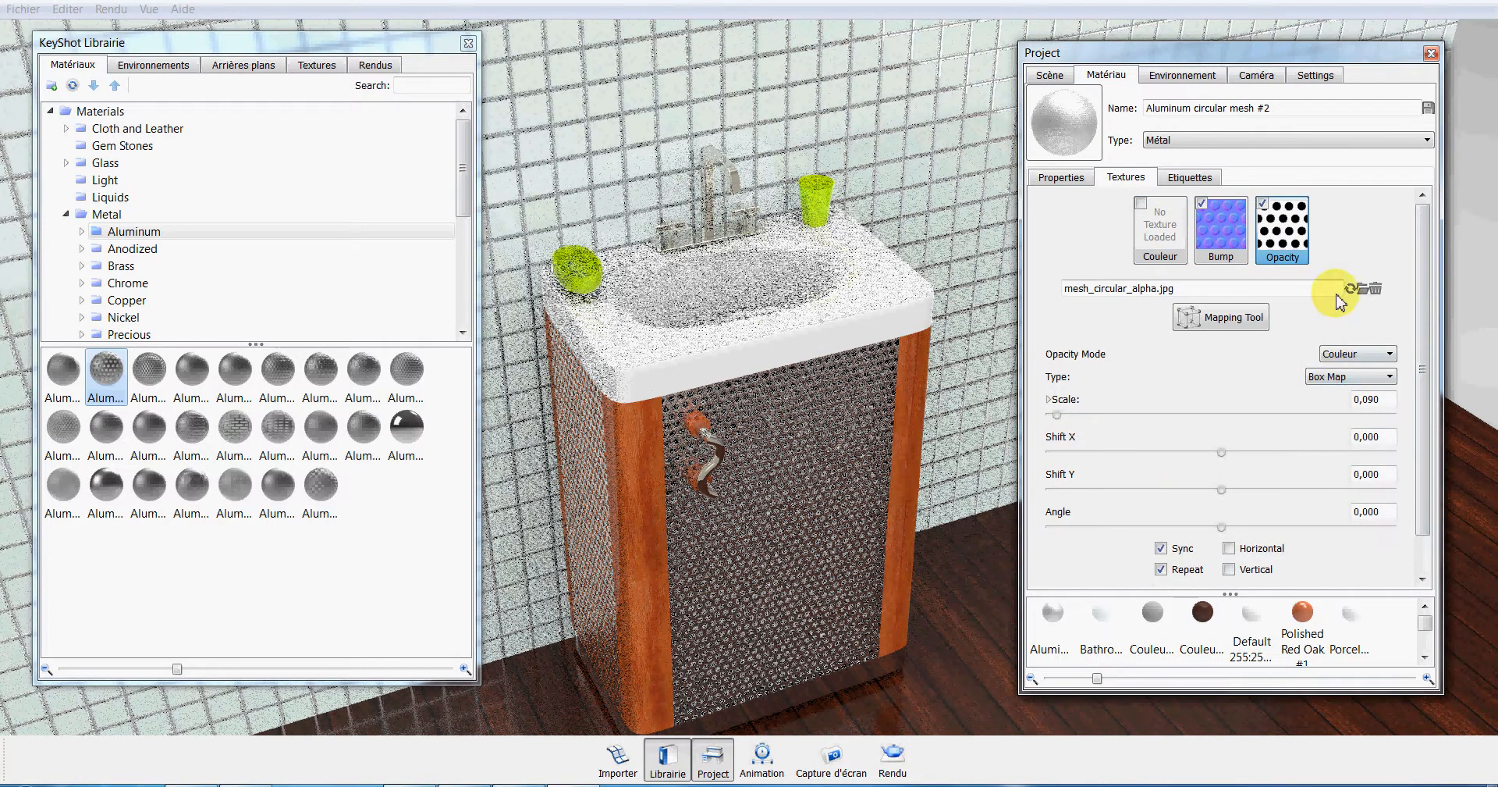
click(1233, 239)
click(1286, 234)
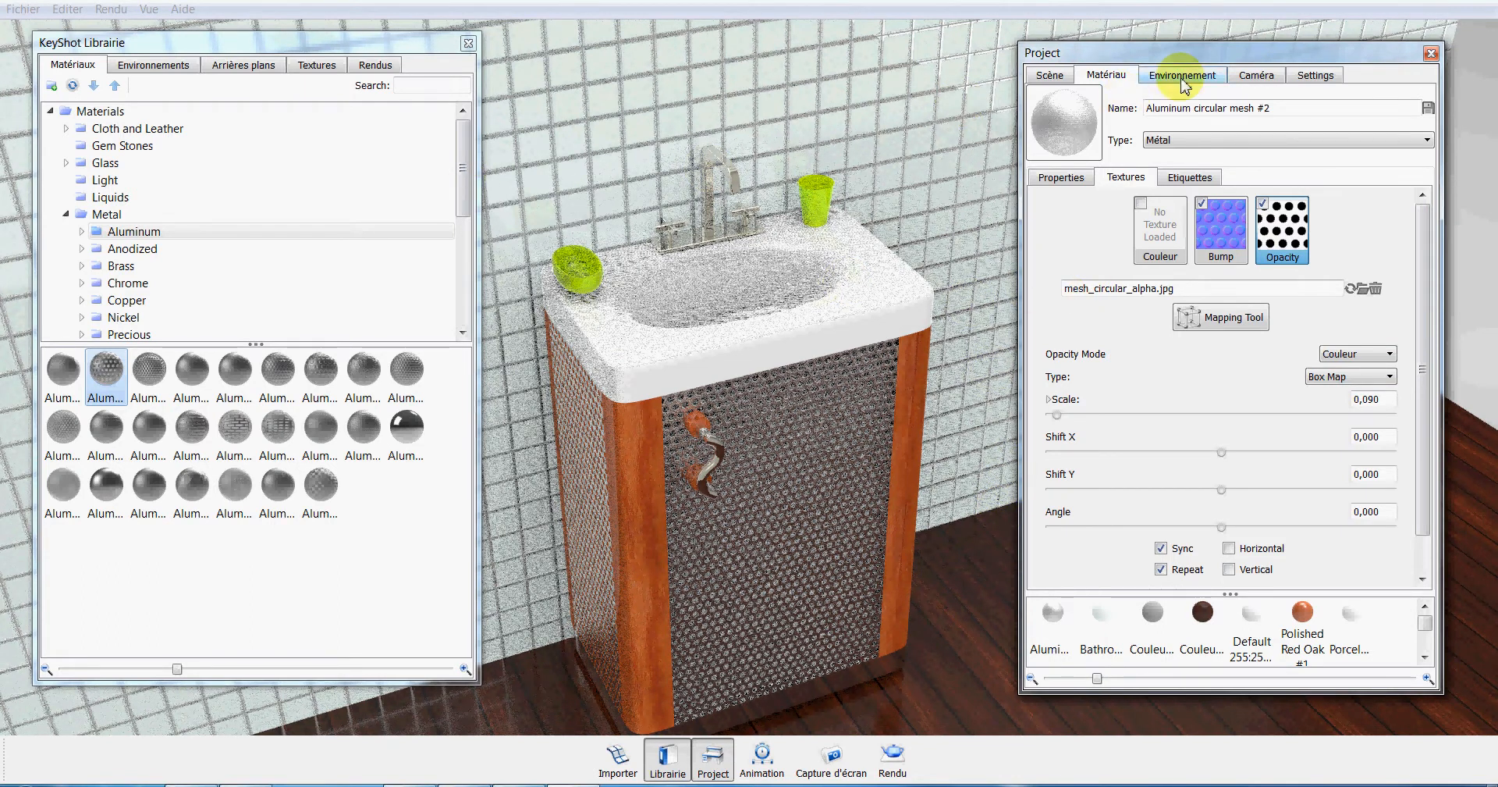
Set the environment background to a plain white colour and enable ground reflections.
click(1180, 74)
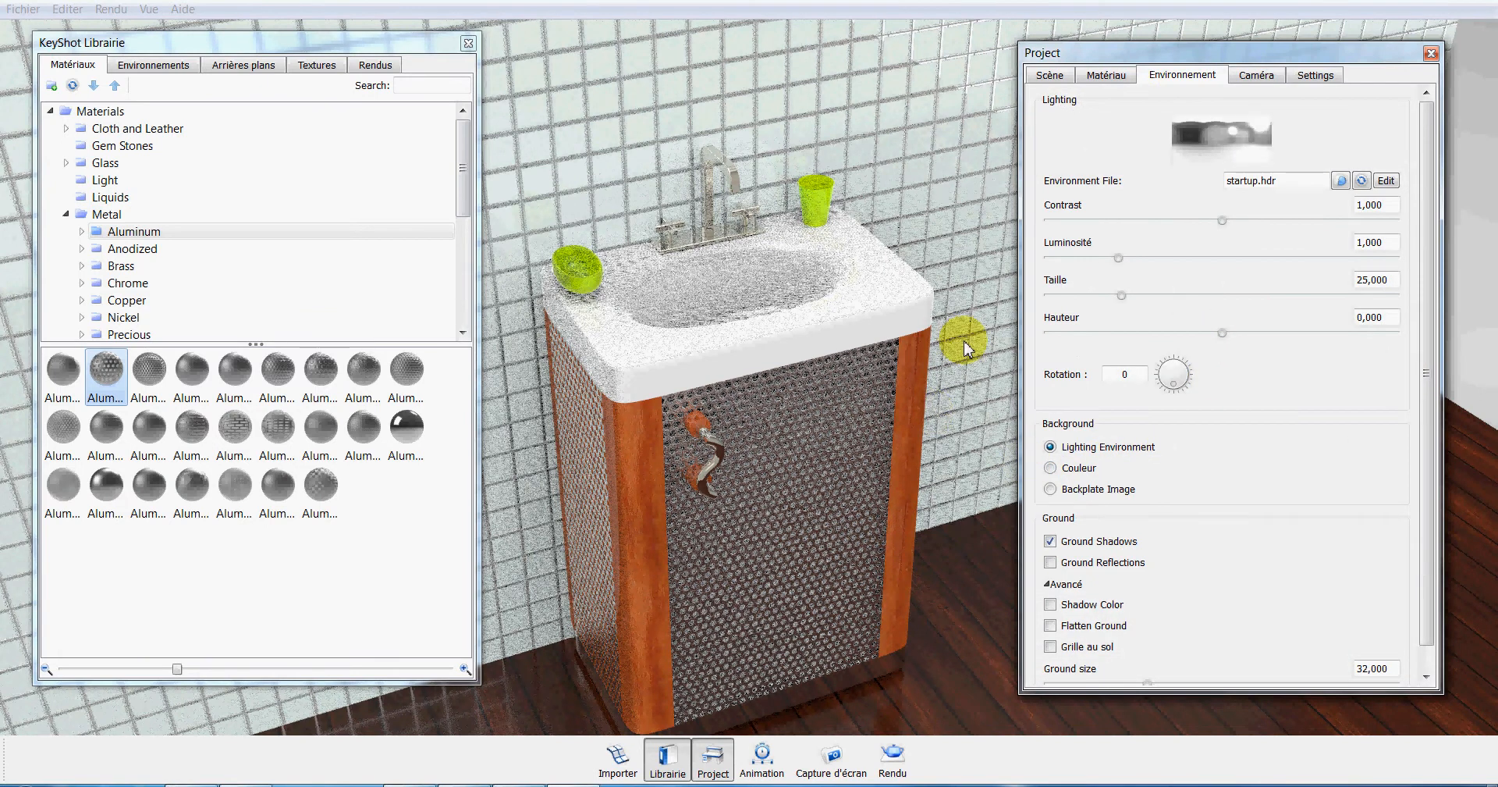
click(1085, 466)
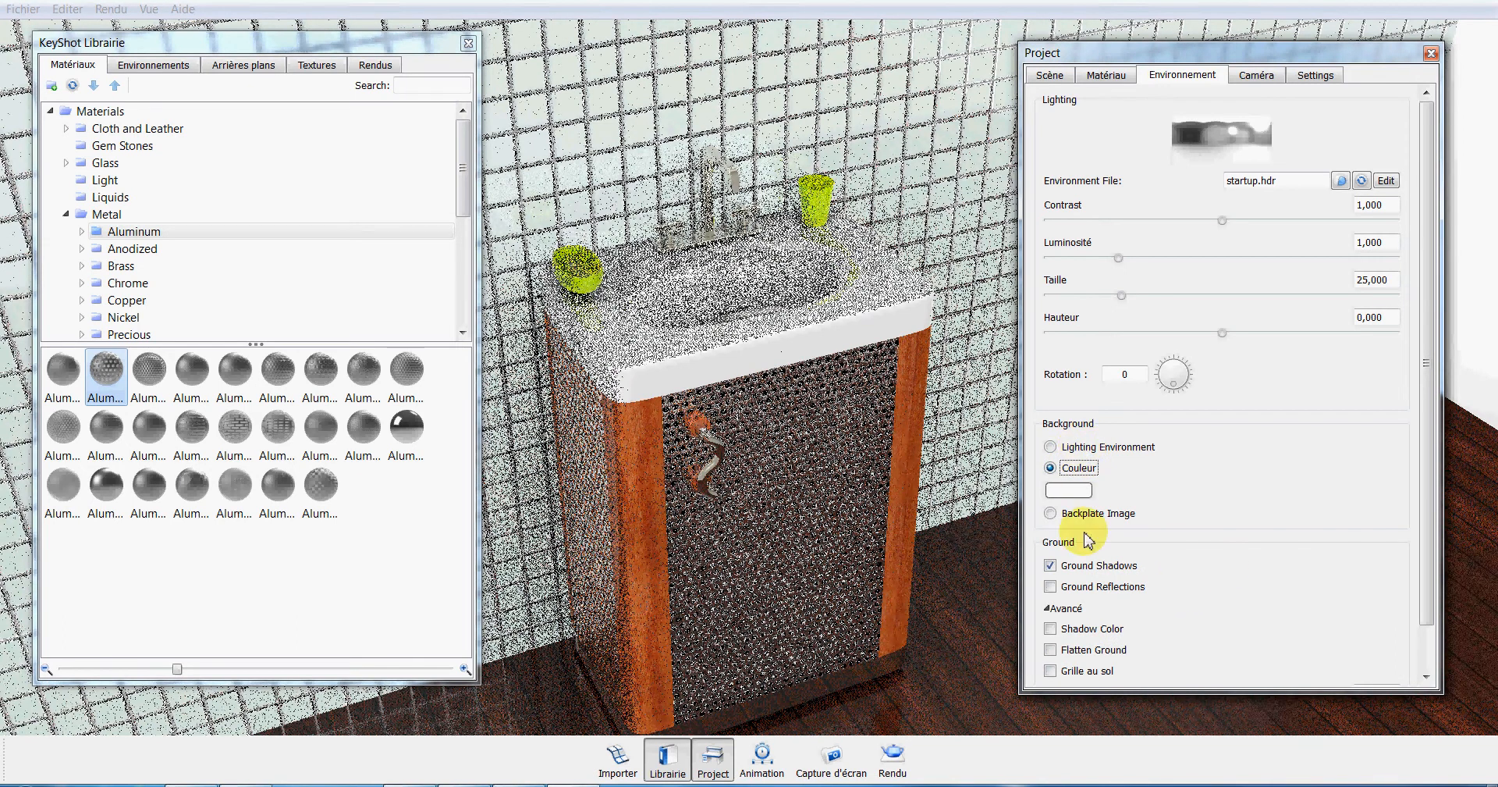
click(1052, 586)
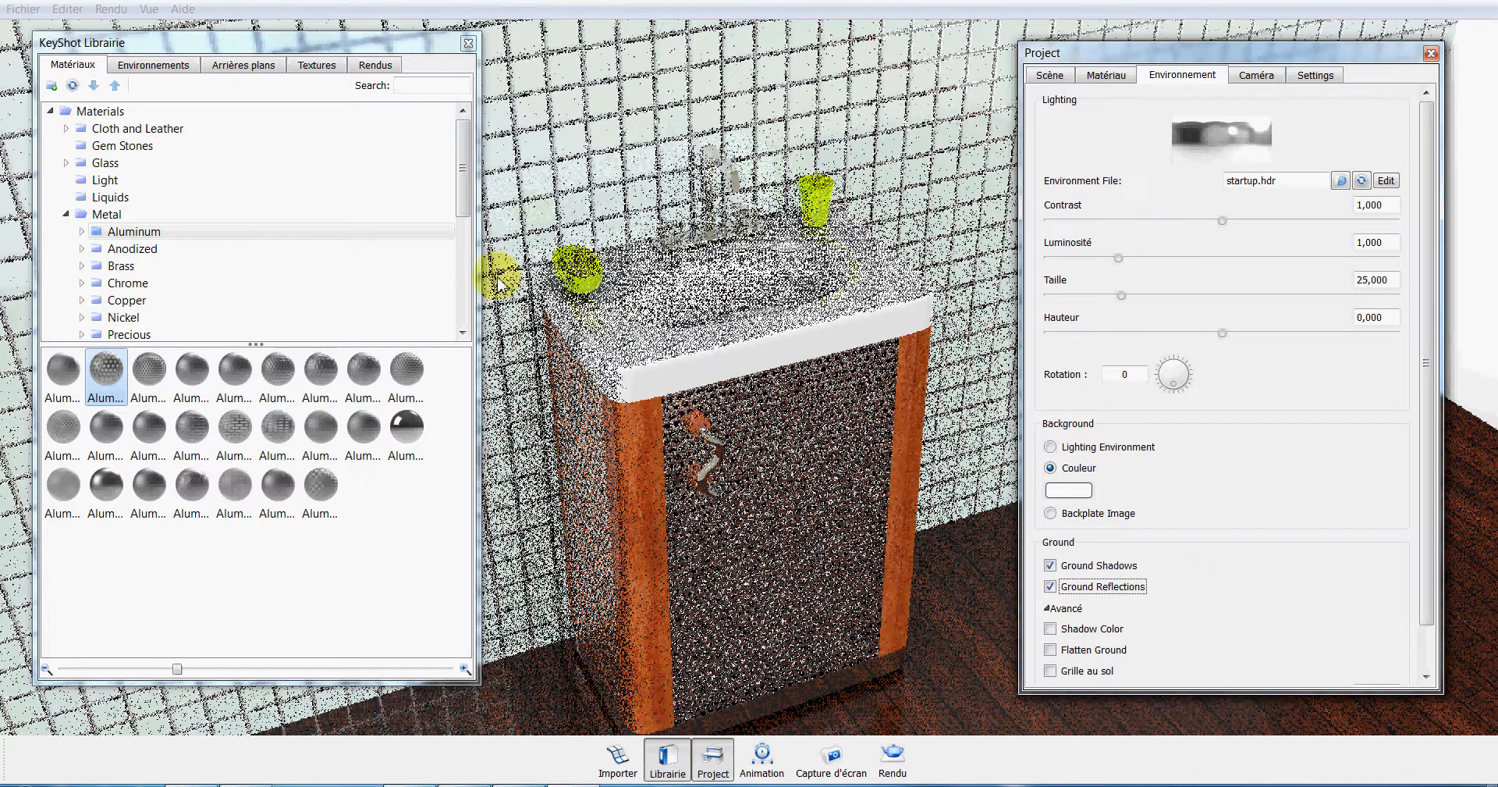
Replace the startup lighting environment with the Conference Room 3k HDR from the environment library.
click(153, 65)
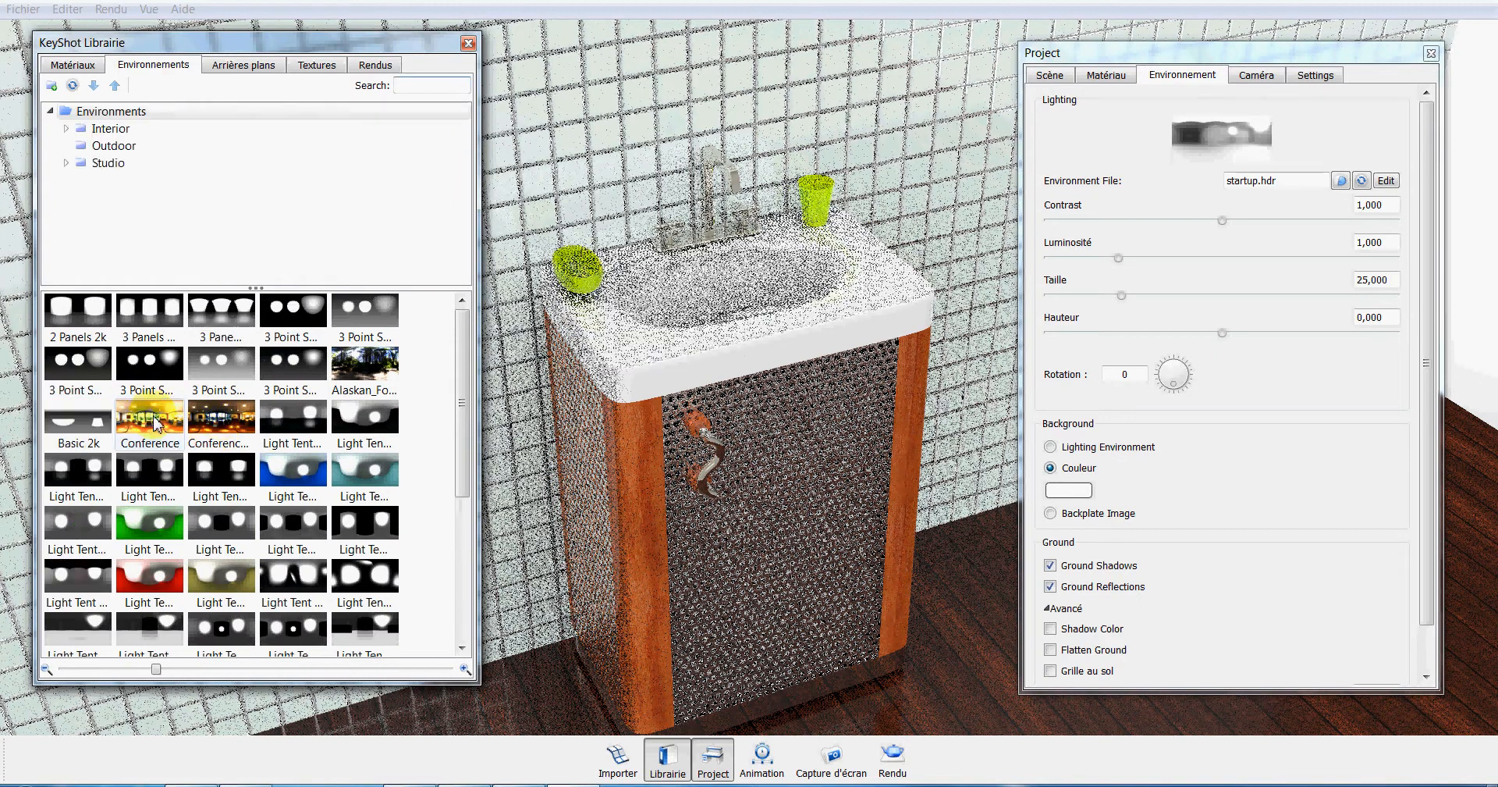
click(212, 434)
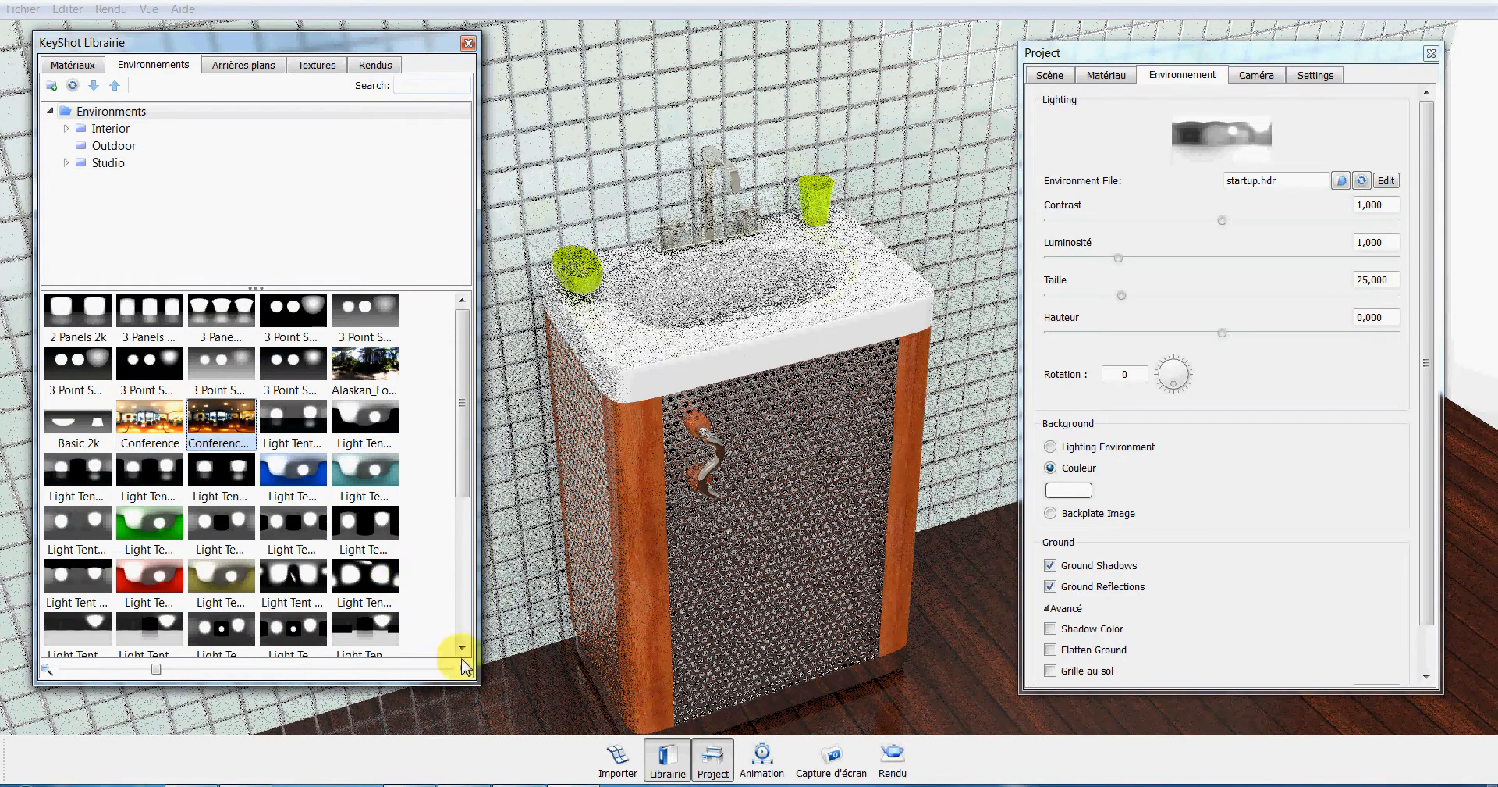
drag(488, 693, 524, 706)
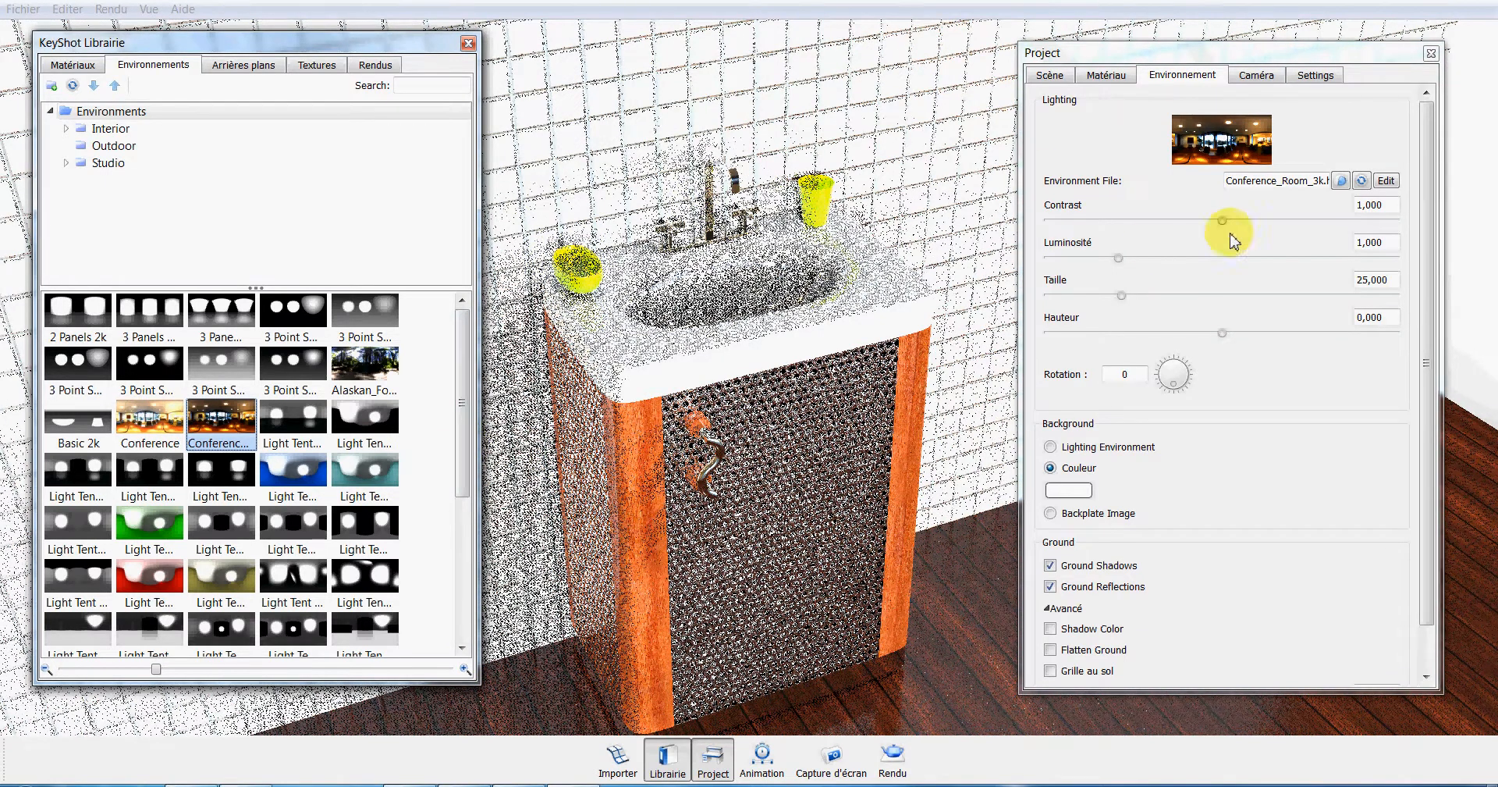
Set the environment's contrast to 0.540 and brightness to 1.105, and close the library to clear the view of the cabinet.
drag(1222, 220, 1141, 224)
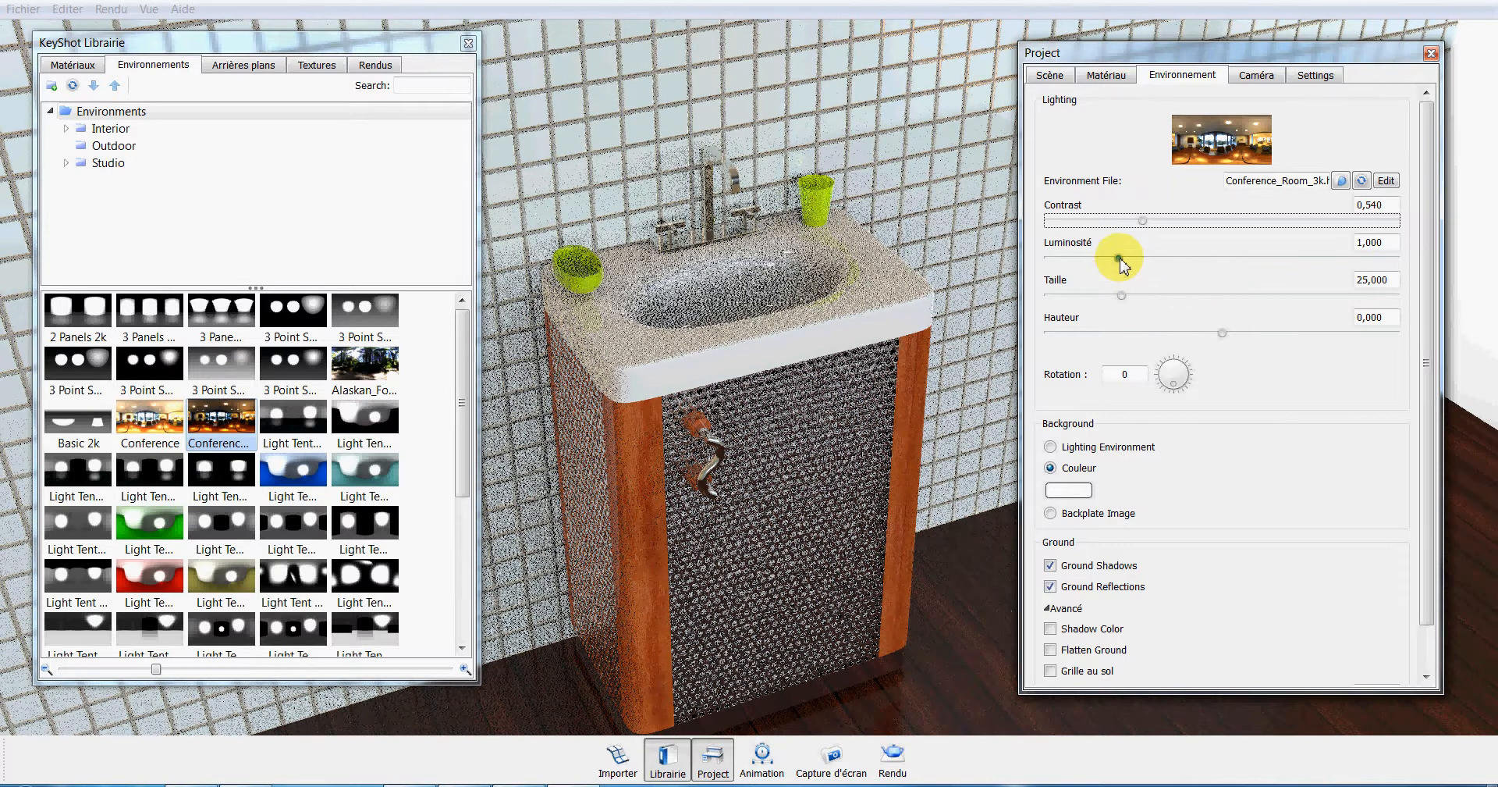
drag(1118, 257, 1127, 260)
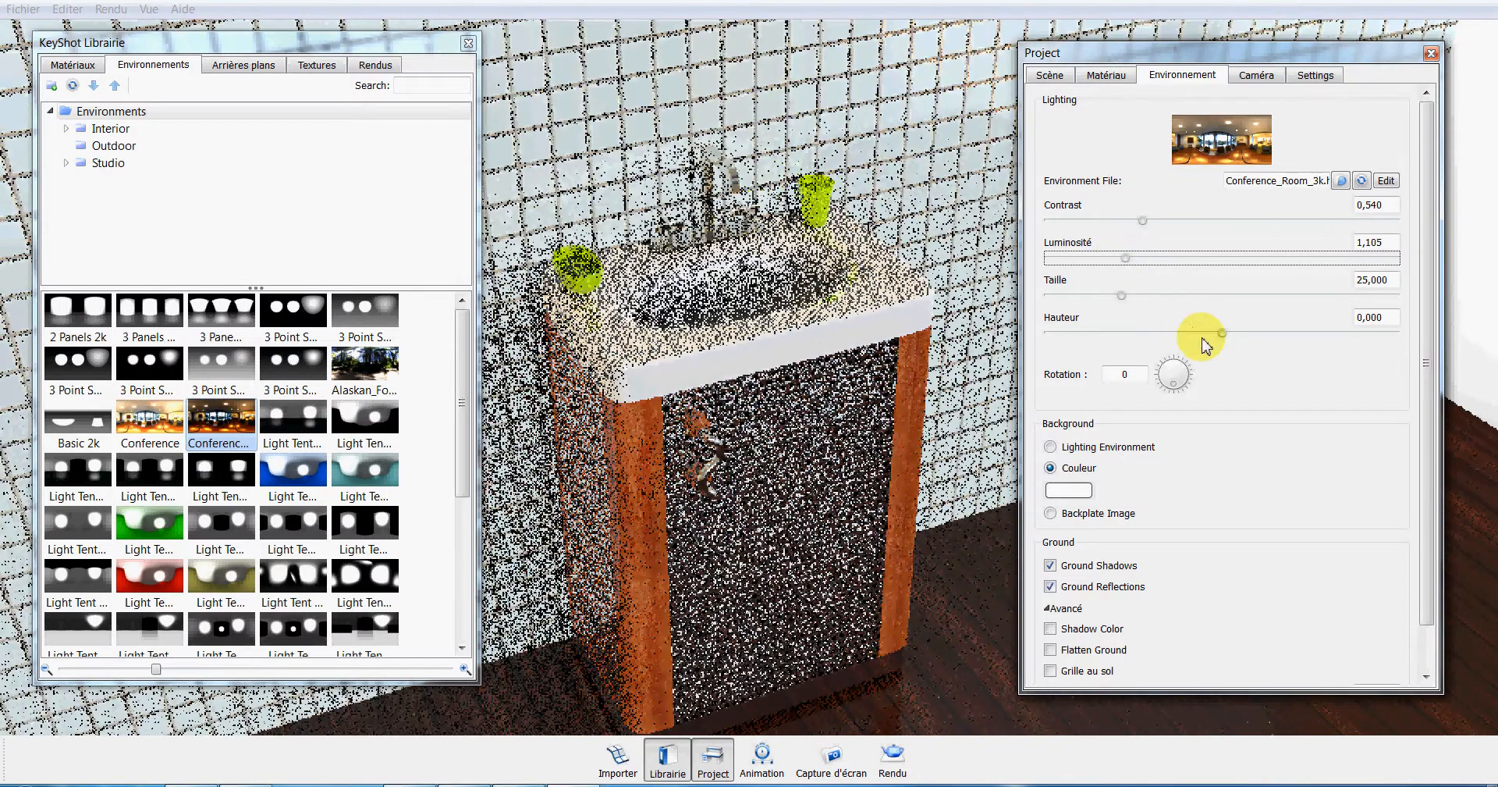
click(468, 43)
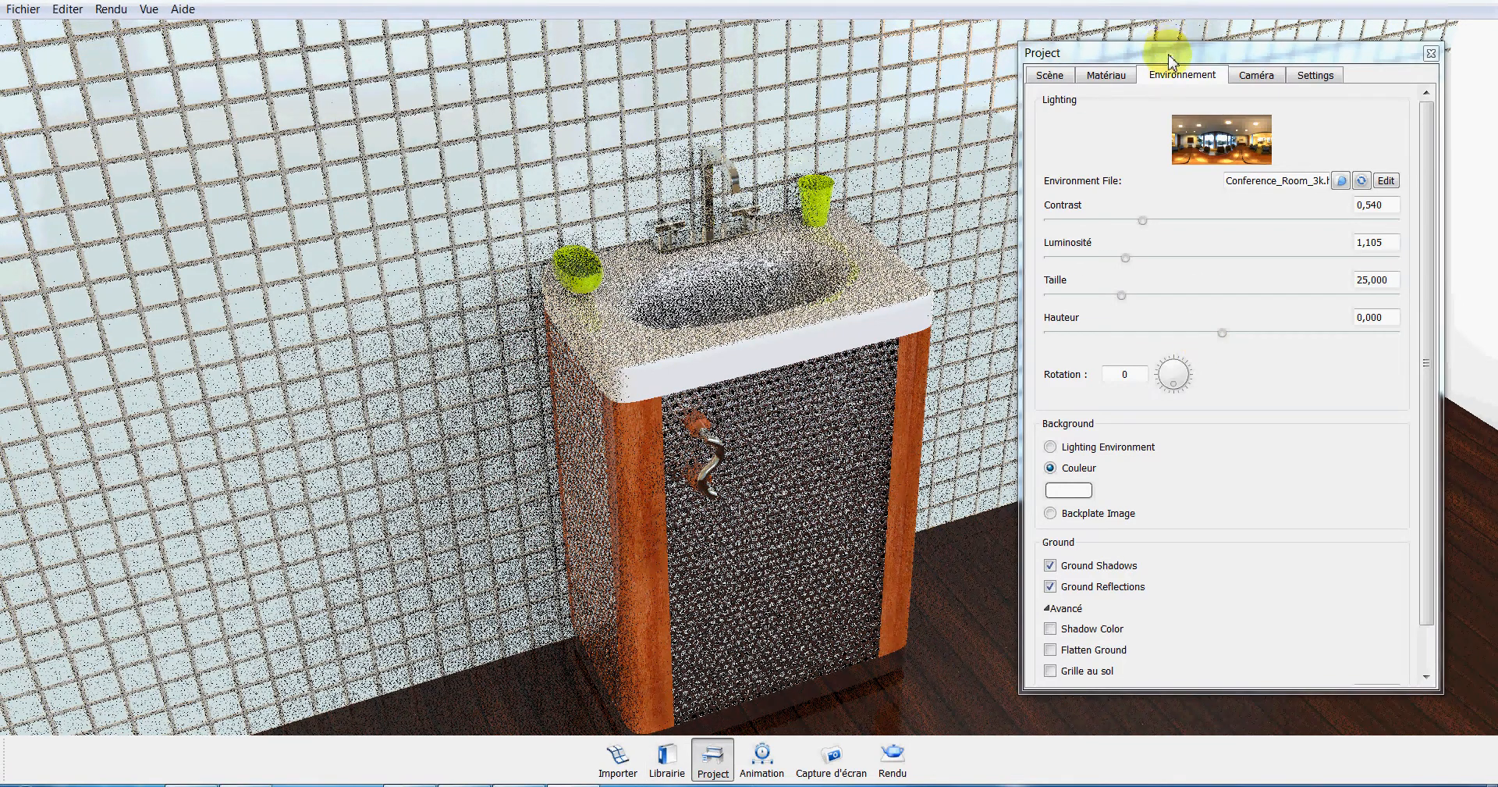
drag(1164, 40, 1201, 25)
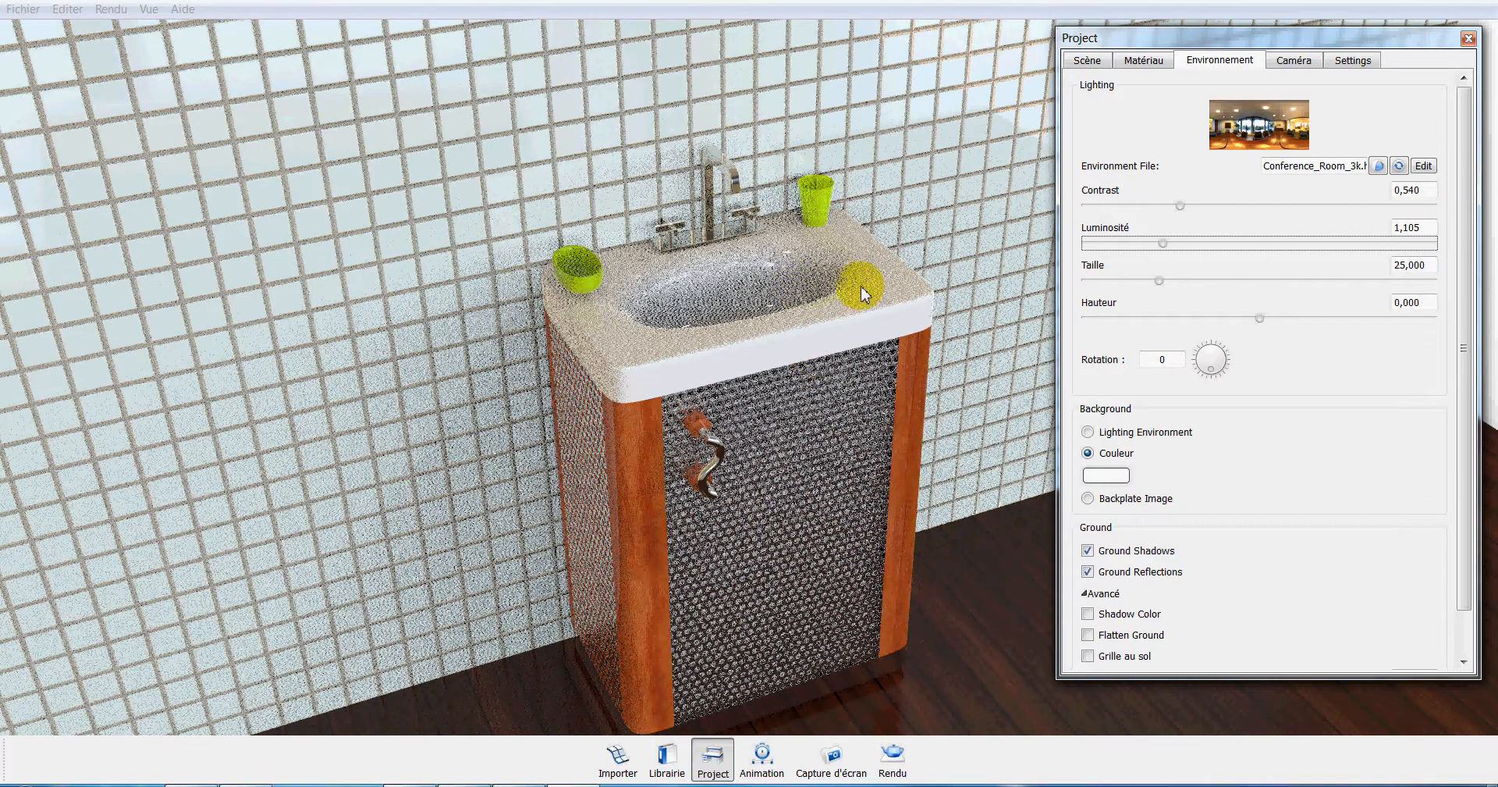
Rotate the lighting environment to 38 degrees and reduce its contrast to 0.482.
scroll(728, 195, down, 2)
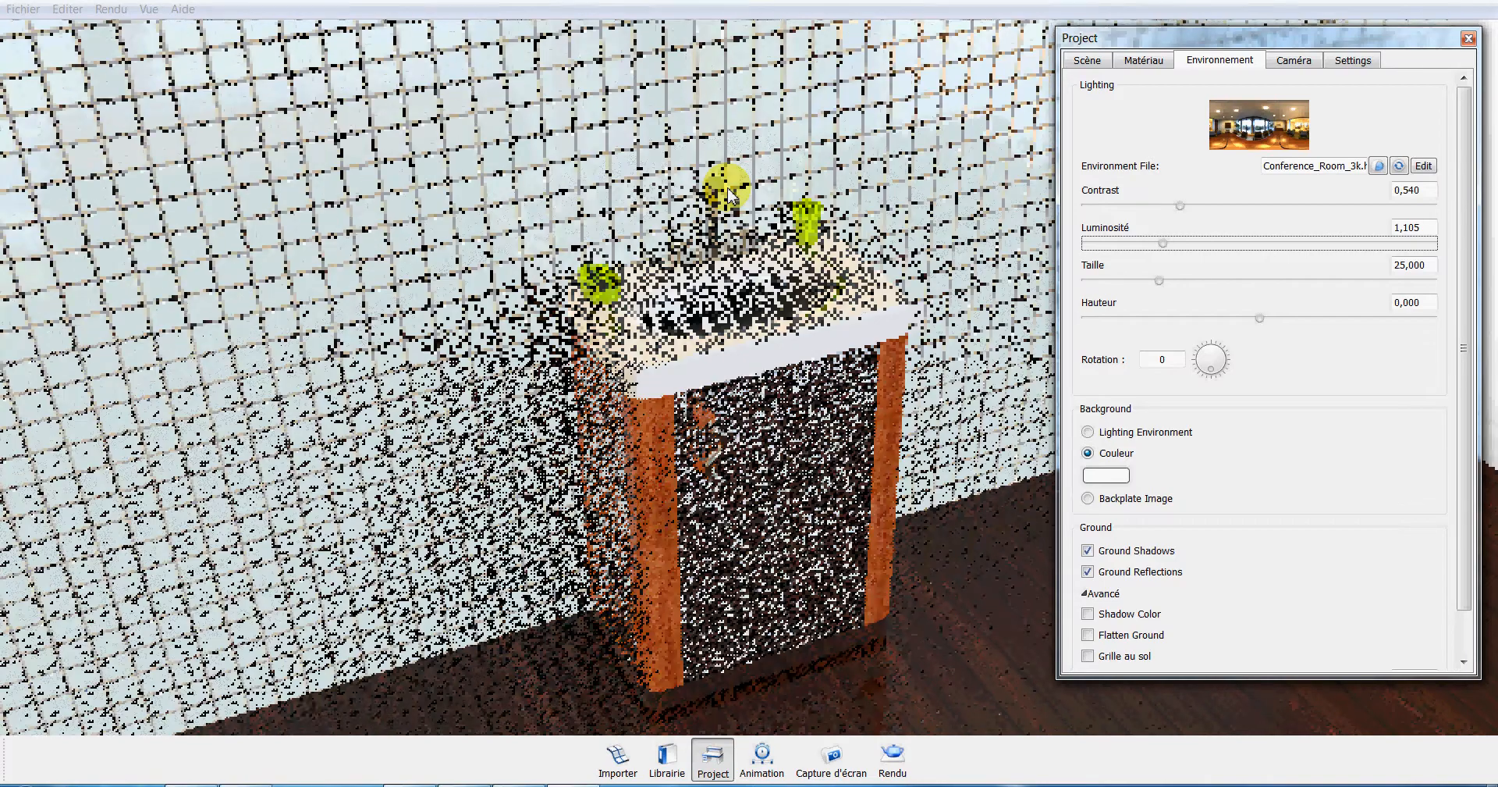
scroll(728, 195, up, 5)
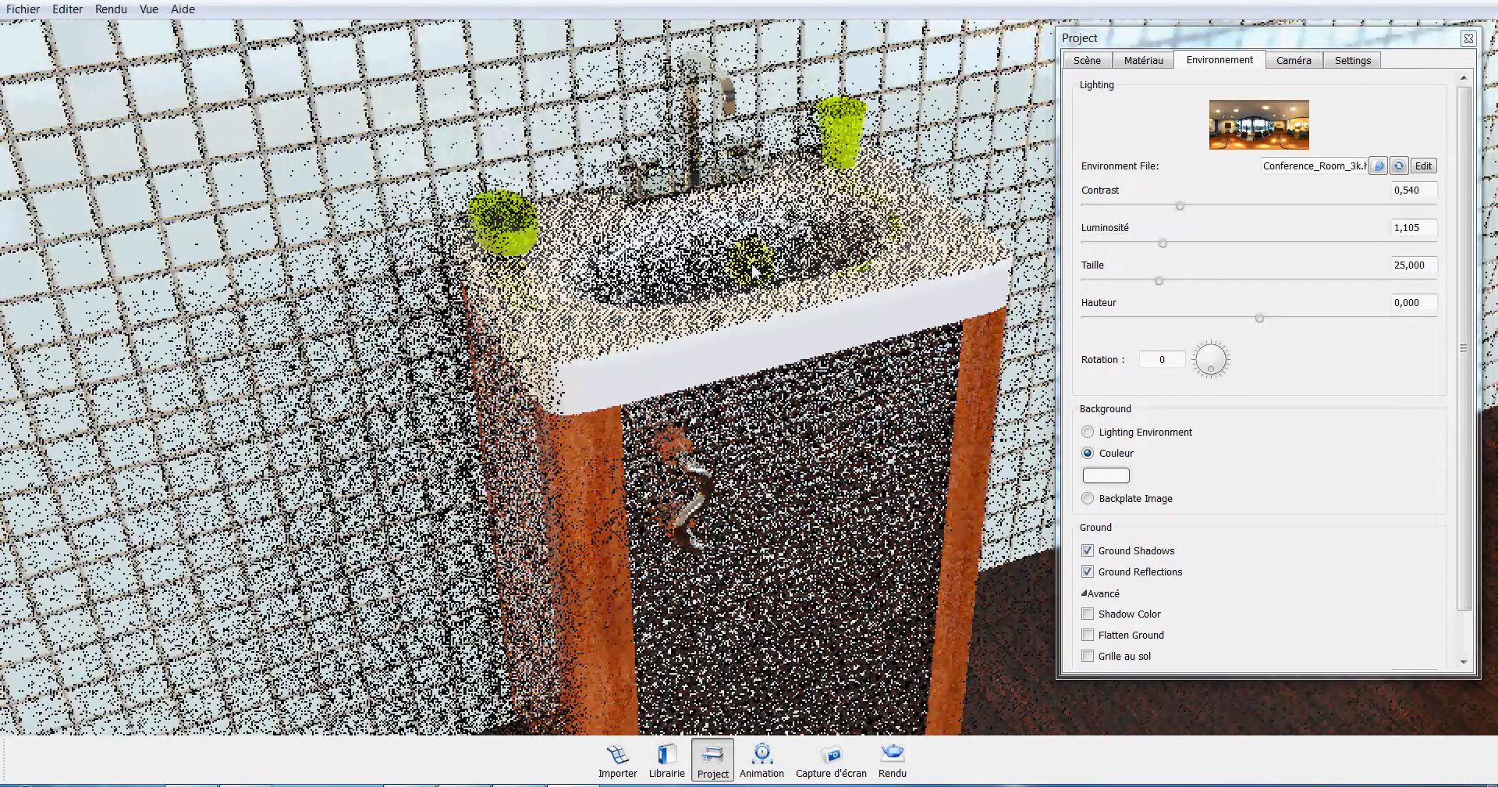
drag(754, 271, 724, 416)
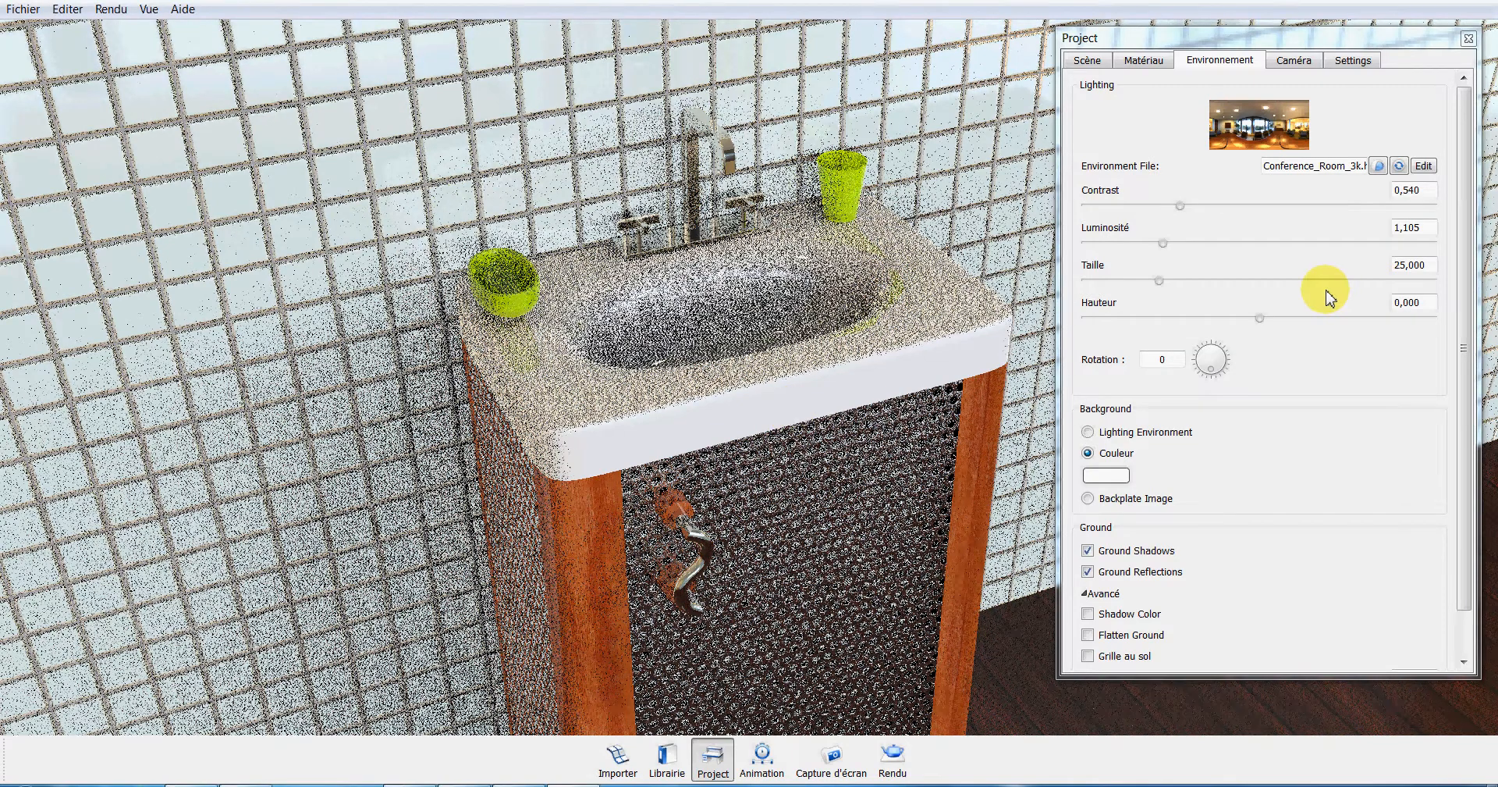
click(1220, 376)
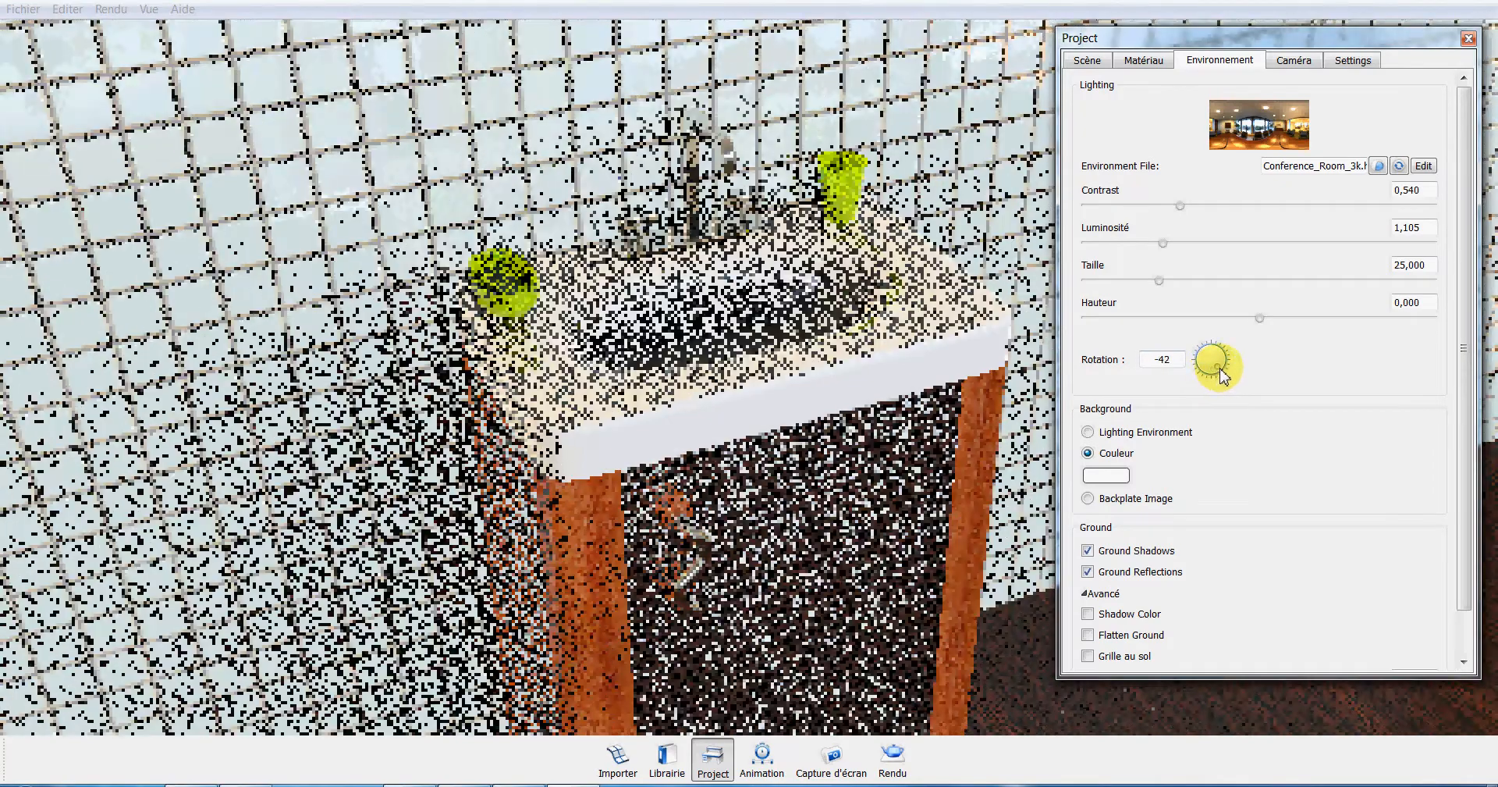
mouse_move(1222, 376)
mouse_down()
mouse_move(1189, 367)
mouse_move(1204, 365)
mouse_up()
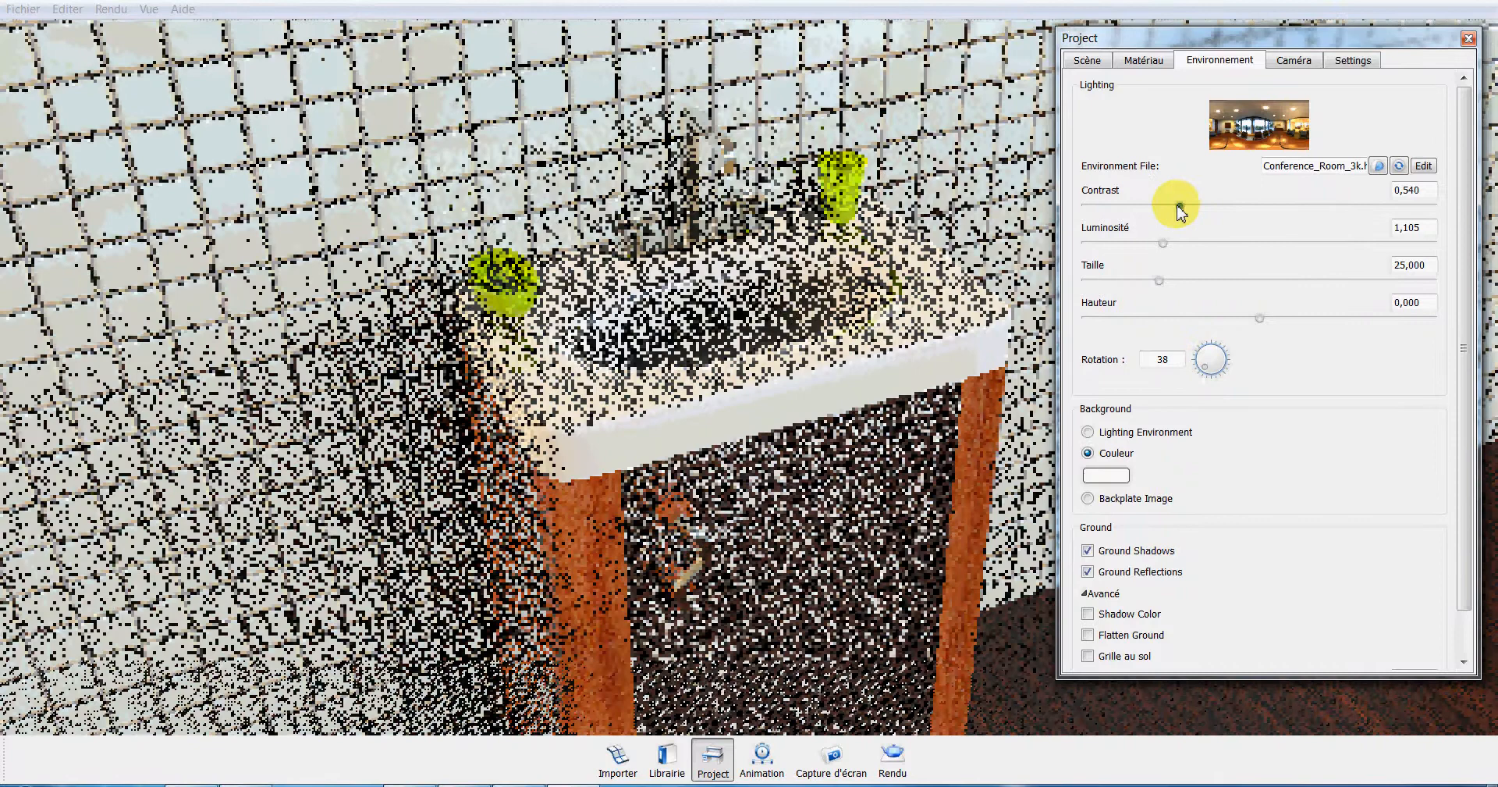
drag(1179, 206, 1167, 206)
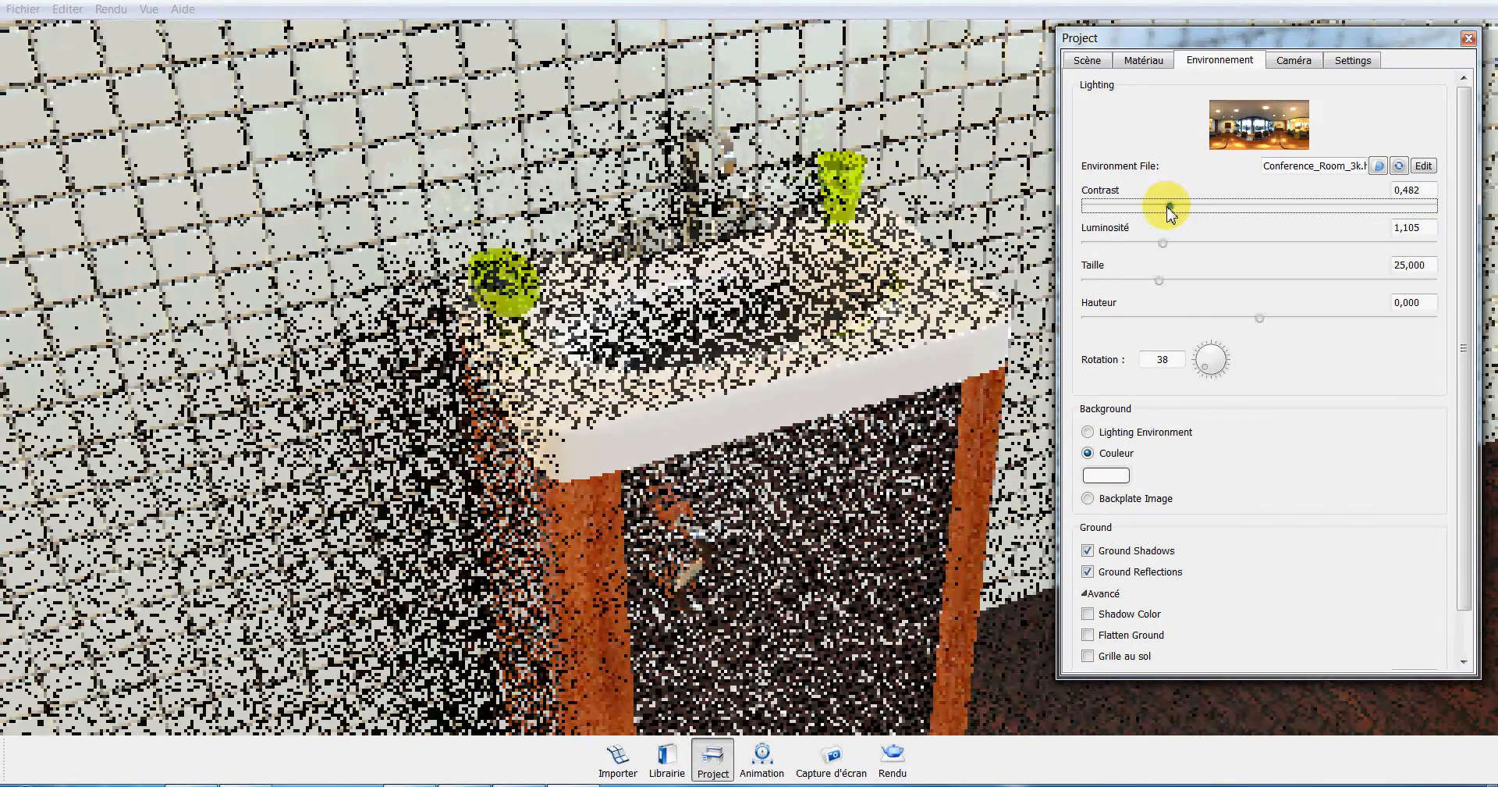